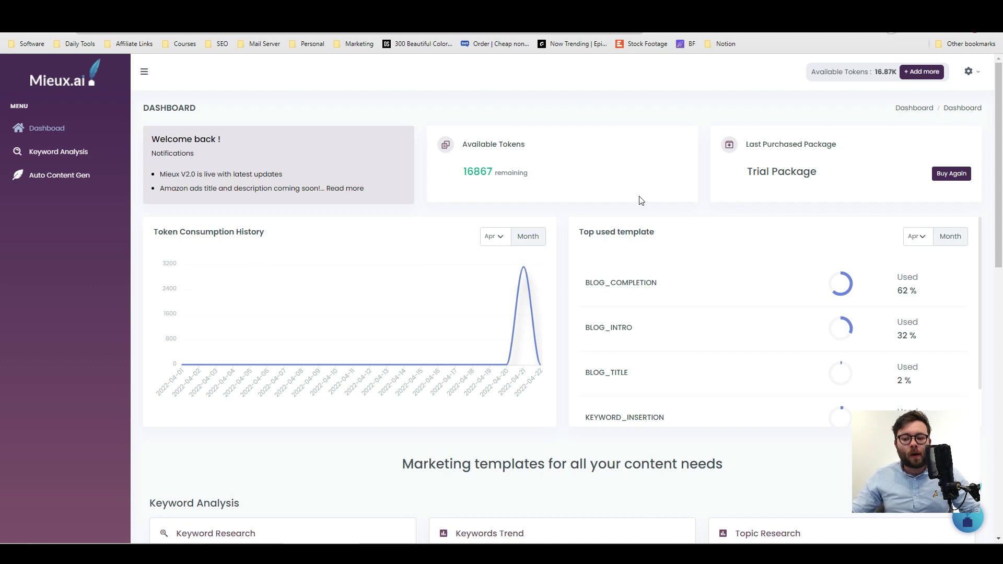
# Scroll through the dashboard's marketing templates and back to the top.
pyautogui.scroll(-5, 642, 201)
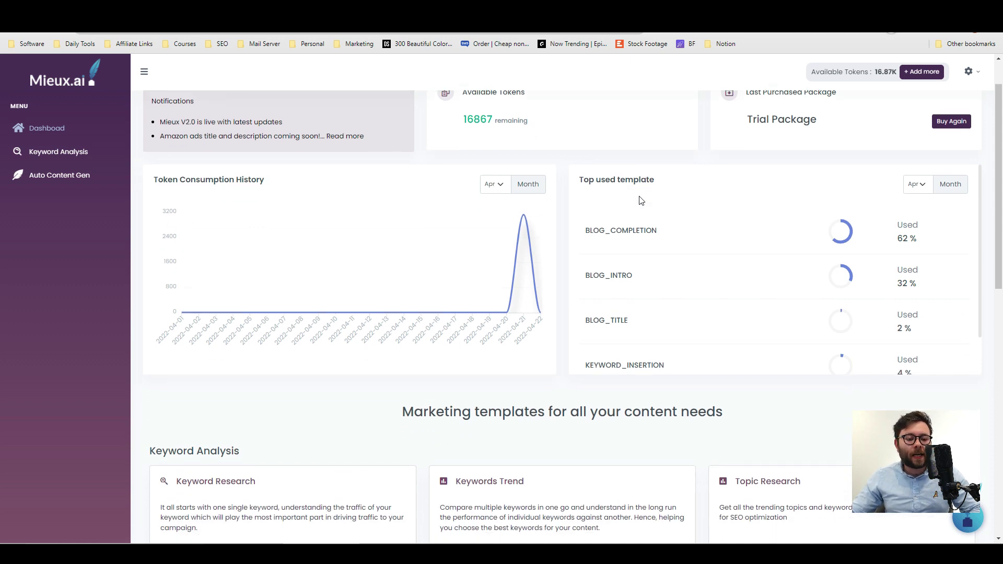
pyautogui.scroll(-2, 762, 418)
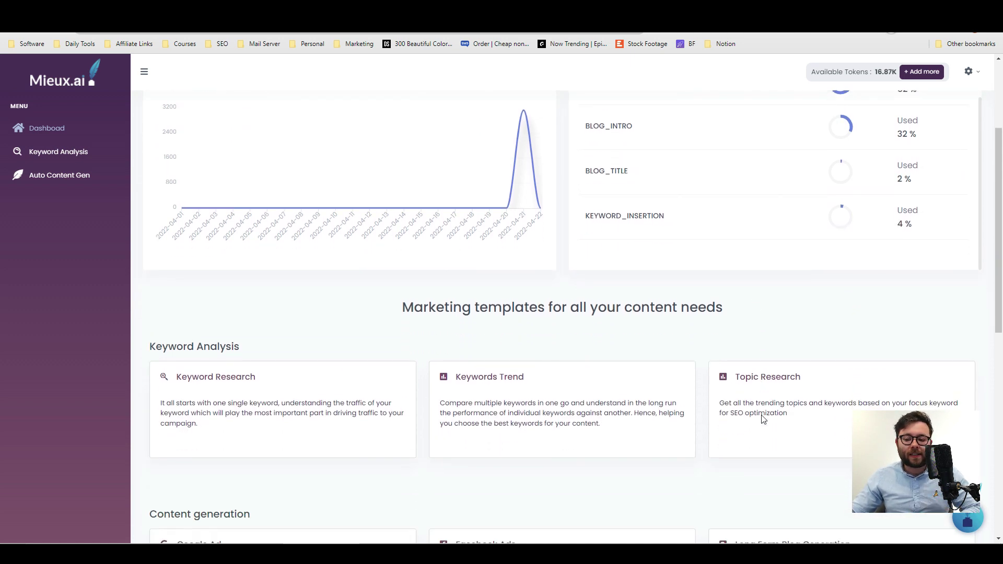
pyautogui.scroll(-3, 738, 444)
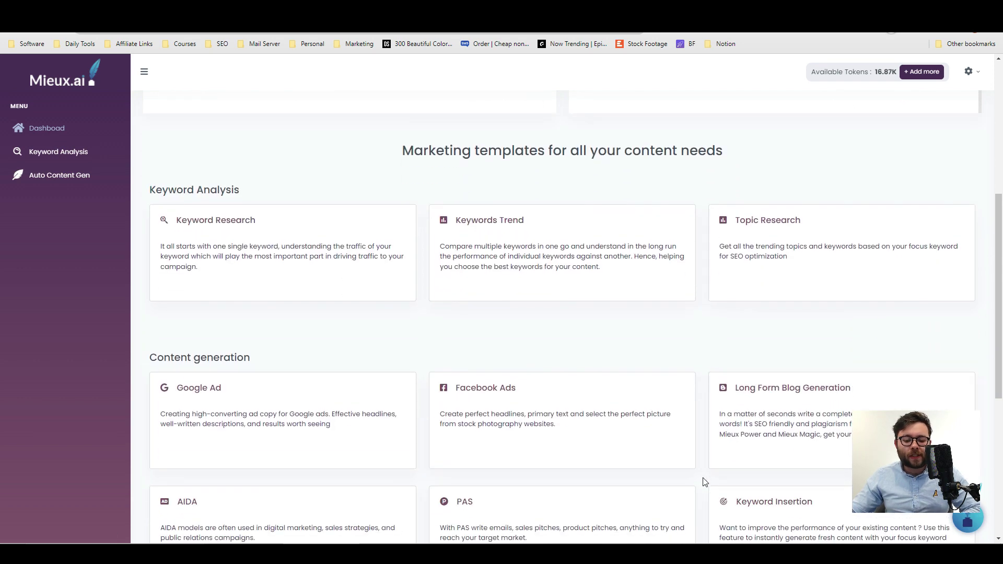
pyautogui.scroll(-4, 705, 482)
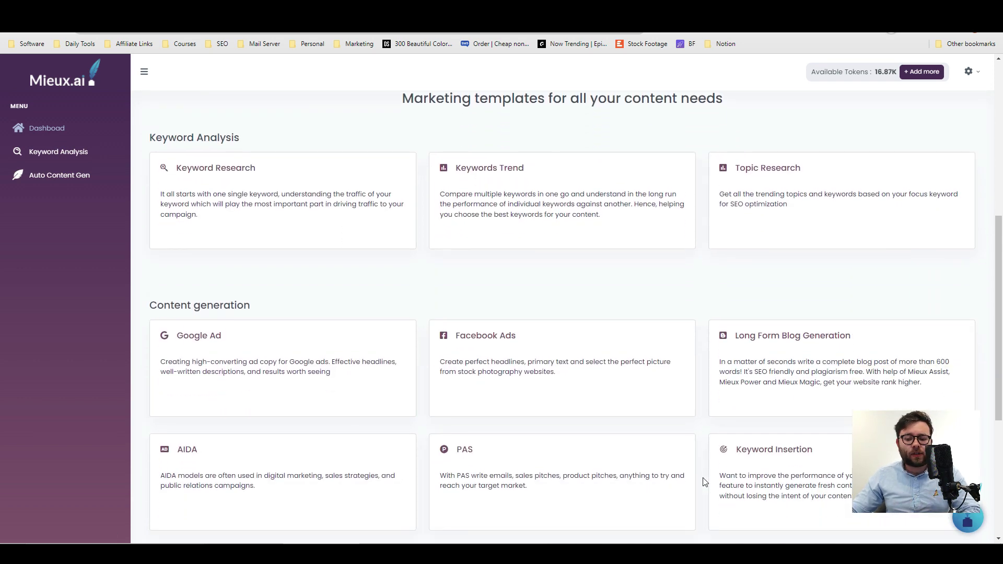
pyautogui.scroll(-2, 706, 481)
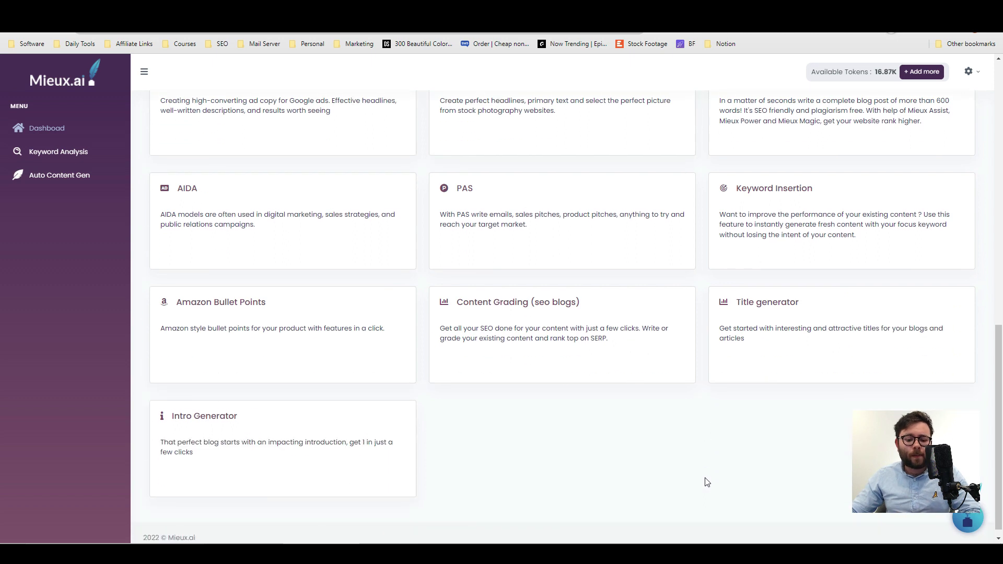
pyautogui.scroll(2, 712, 497)
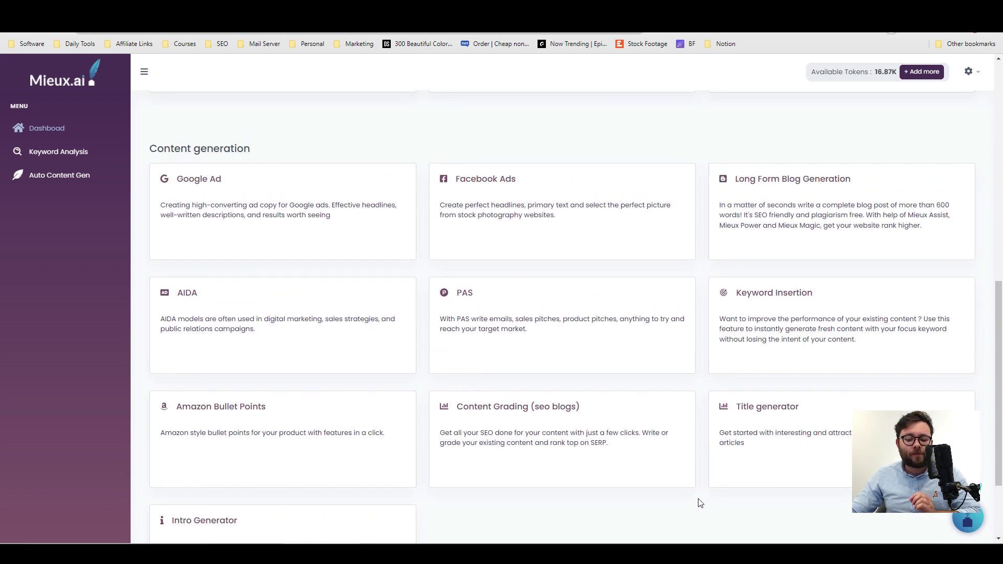
pyautogui.scroll(1, 665, 430)
pyautogui.scroll(4, 703, 435)
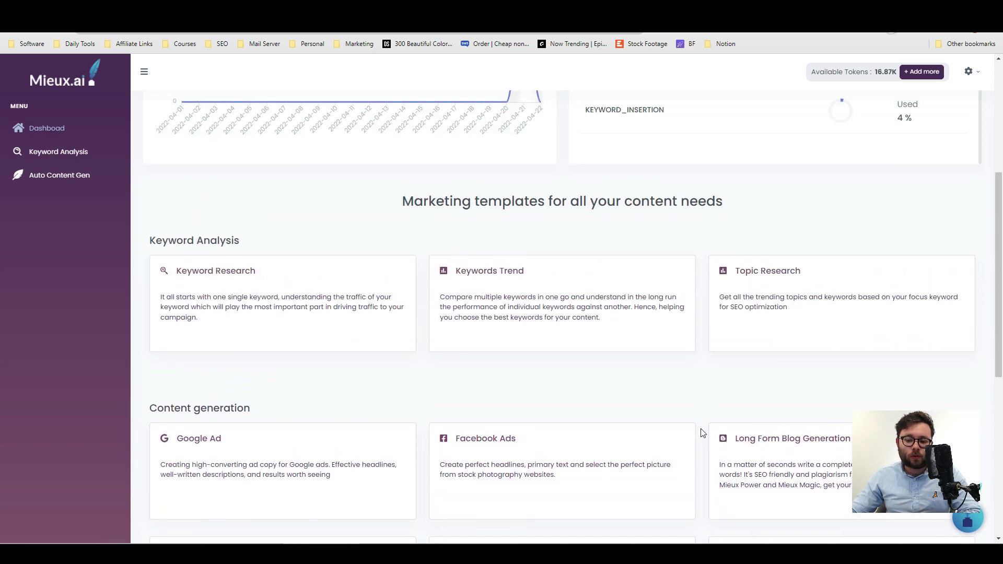
pyautogui.scroll(5, 702, 436)
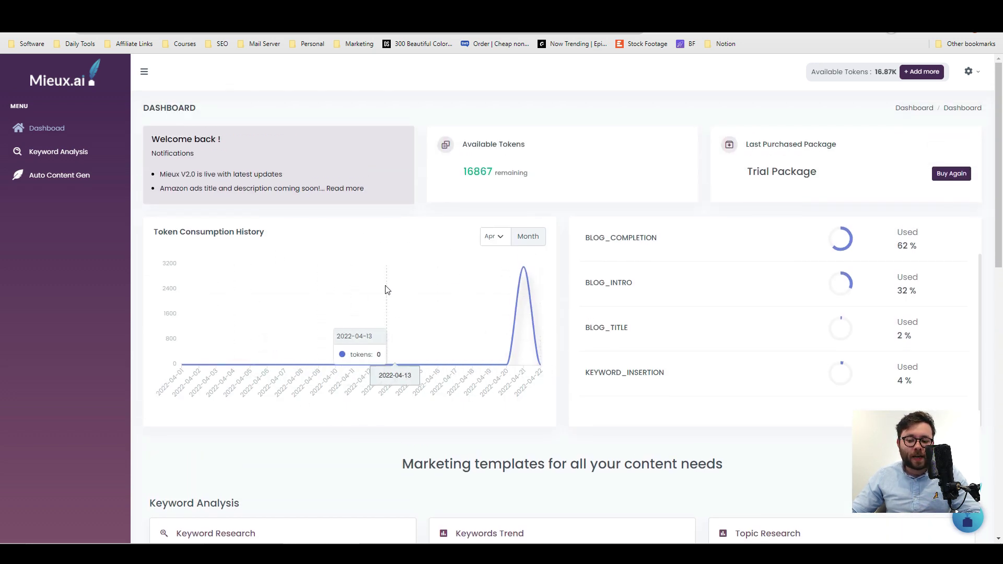
pyautogui.scroll(1, 683, 246)
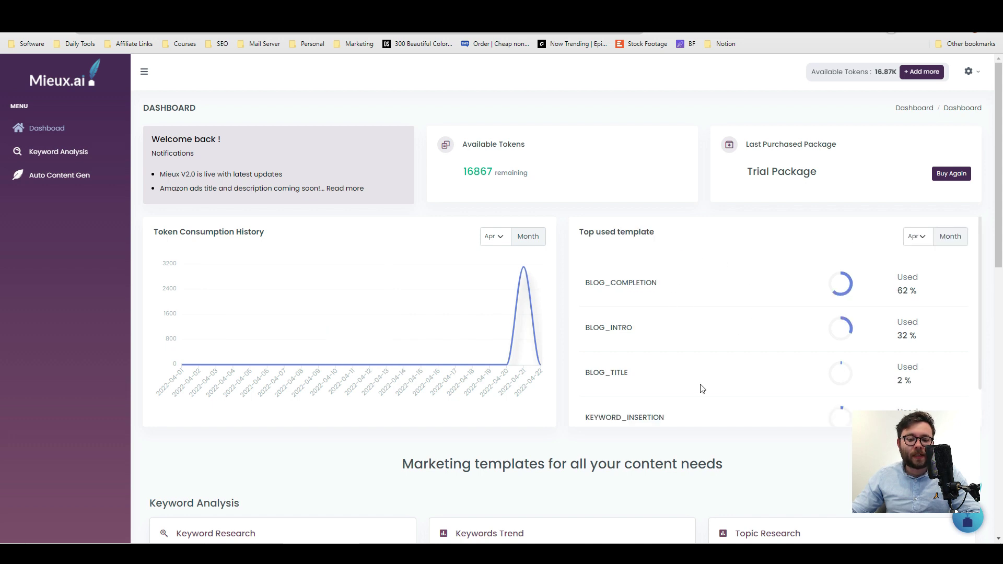
# Open the quick-access tools launcher from the floating round button.
pyautogui.doubleClick(232, 160)
pyautogui.click(245, 179)
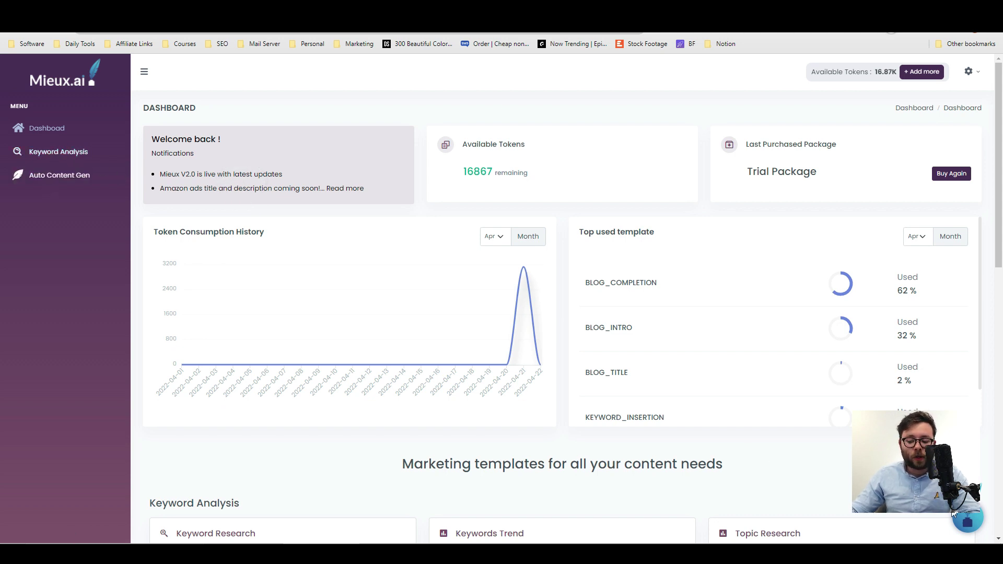
pyautogui.click(967, 518)
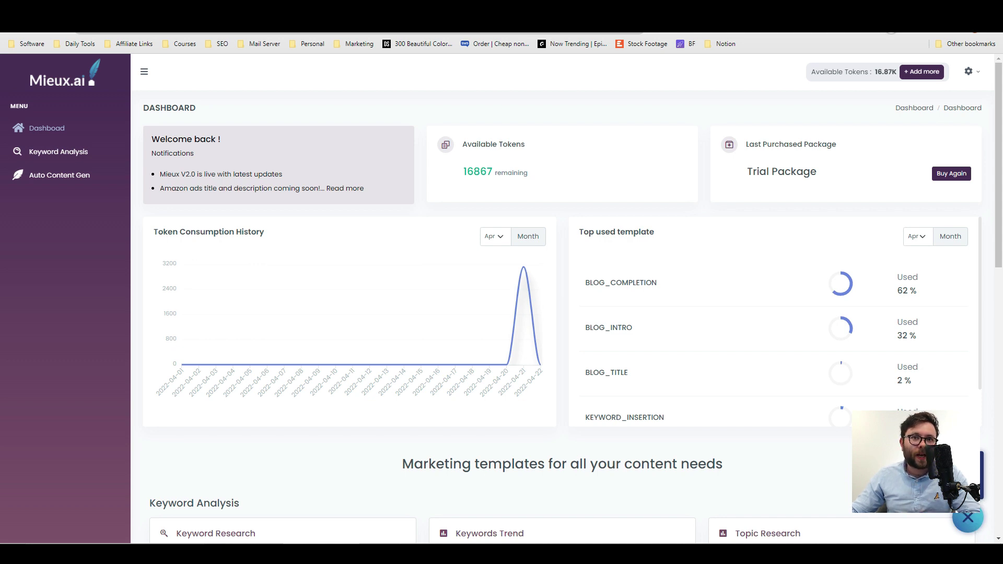
# Save the note 'jot down ideas' in the Scratch Pad.
pyautogui.click(935, 473)
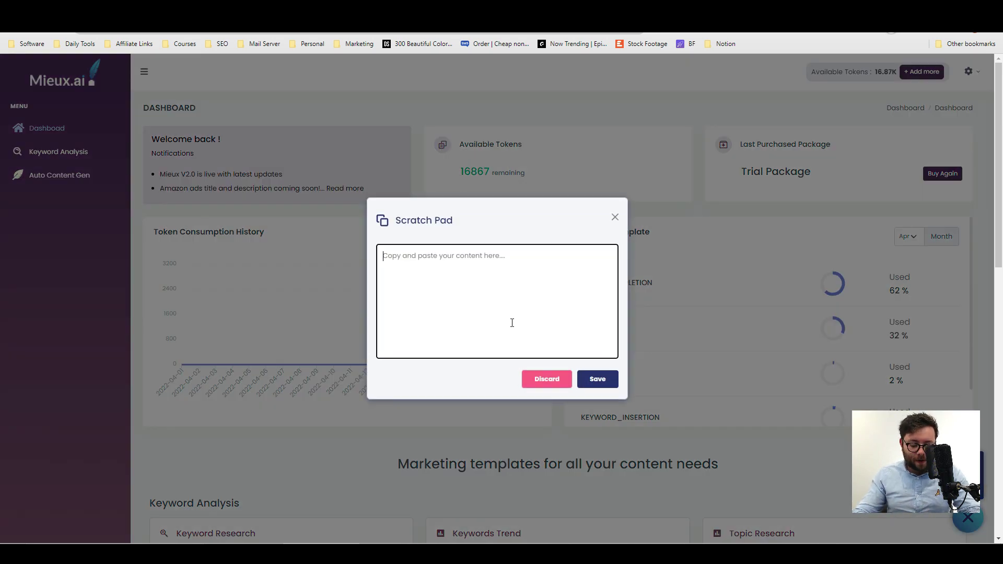
pyautogui.write('jot down id')
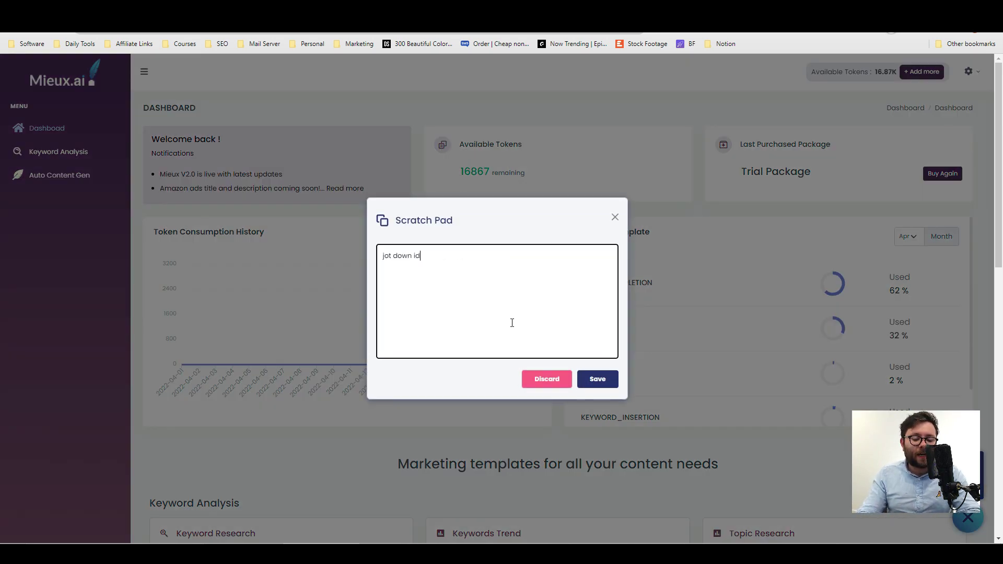
pyautogui.write('eas')
pyautogui.click(587, 378)
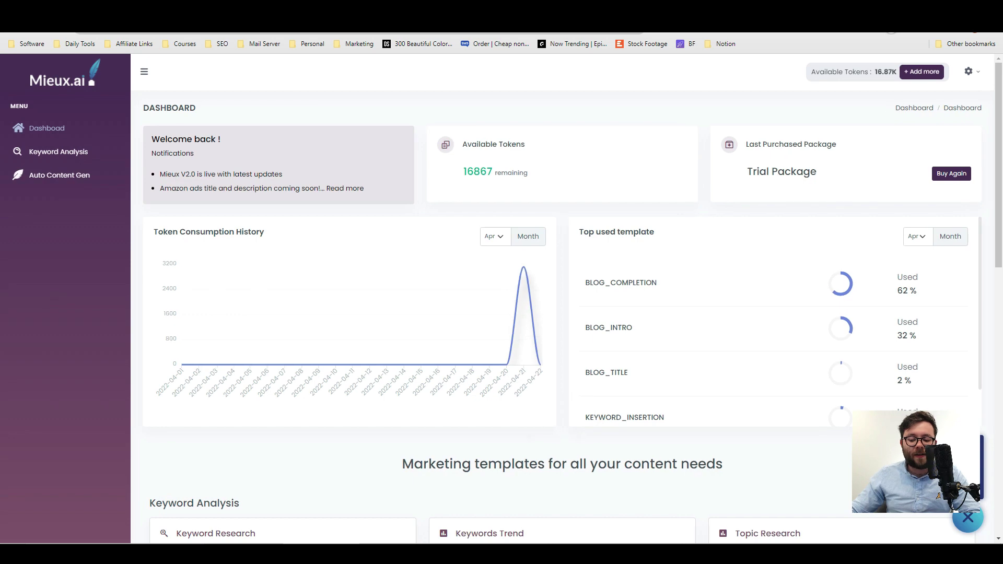
# Add 'c' to the scratch pad note, check and close it, then expand Keyword Analysis.
pyautogui.click(935, 473)
pyautogui.write('come back to it later')
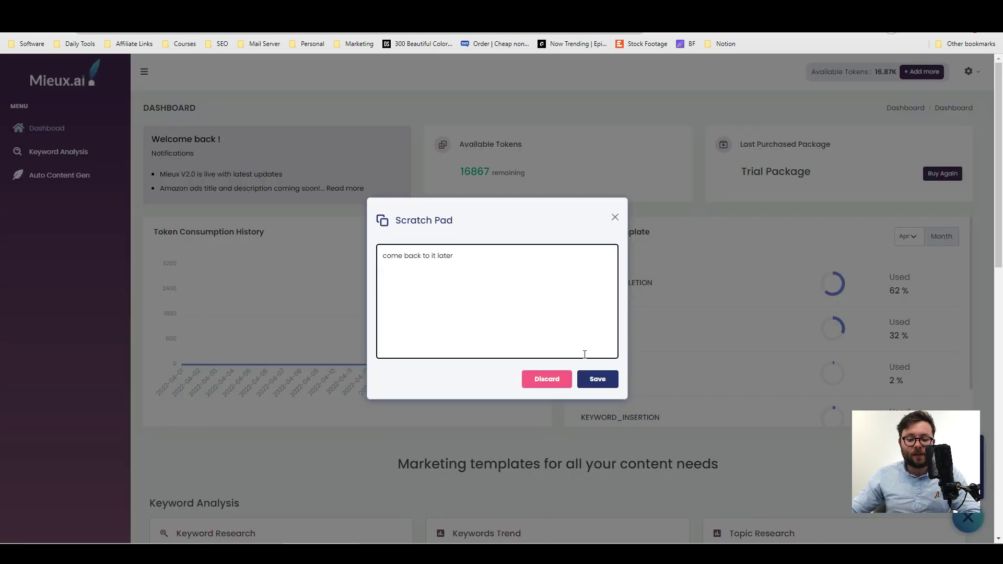
pyautogui.click(595, 381)
pyautogui.click(935, 473)
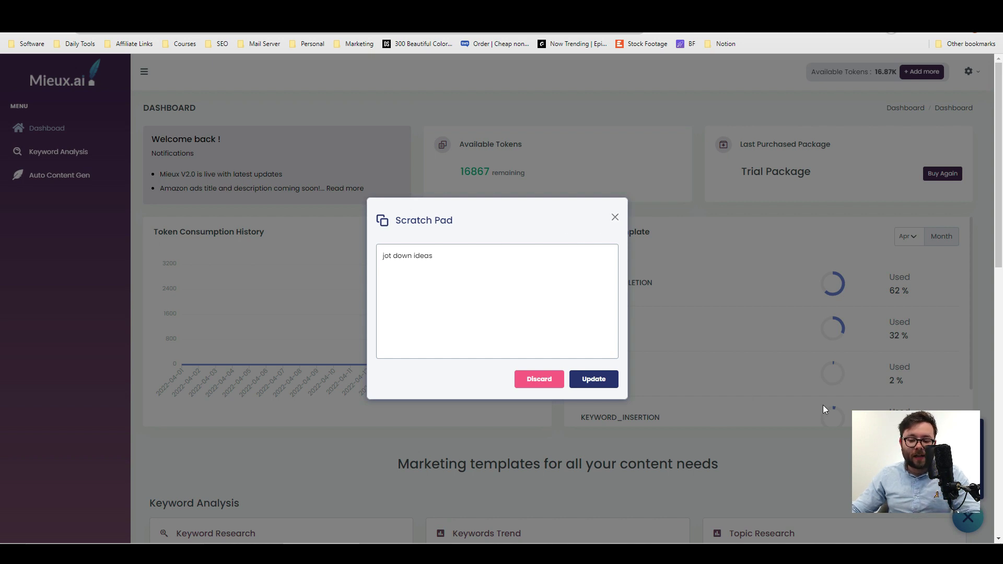
pyautogui.click(593, 379)
pyautogui.click(63, 151)
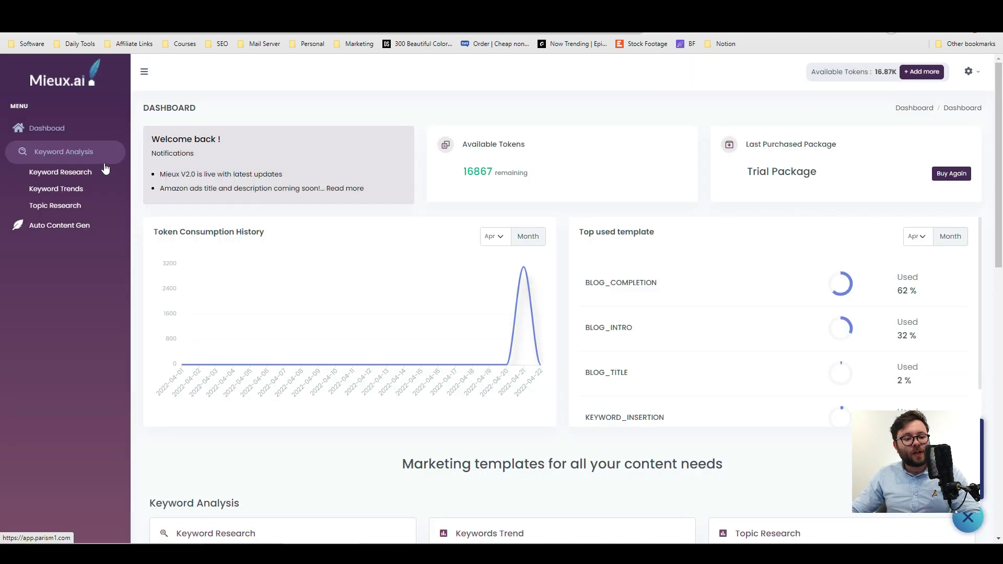
# Enter 'dog training' as the keyword on the Keyword Research page.
pyautogui.click(58, 173)
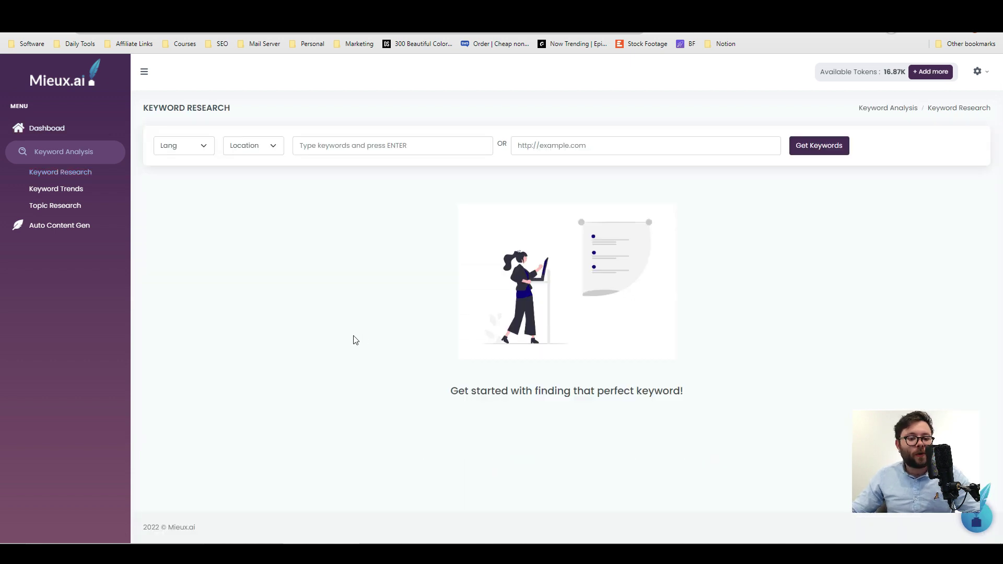
pyautogui.click(308, 146)
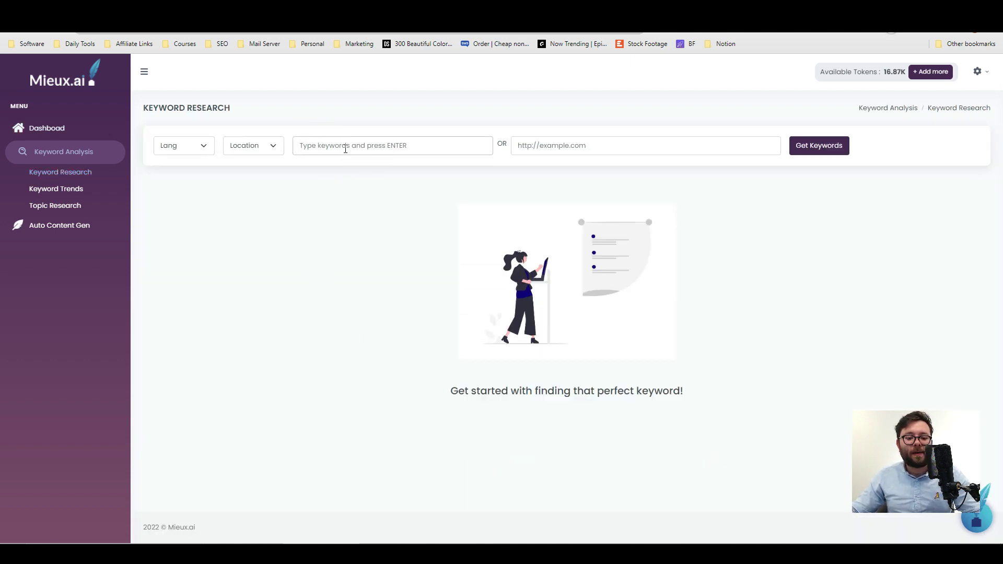
pyautogui.click(530, 162)
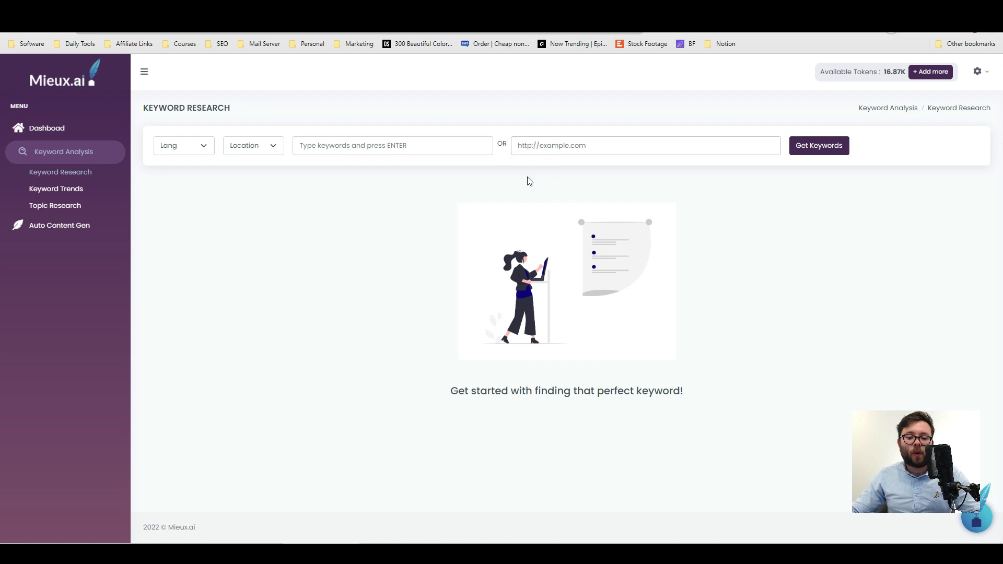
pyautogui.click(398, 145)
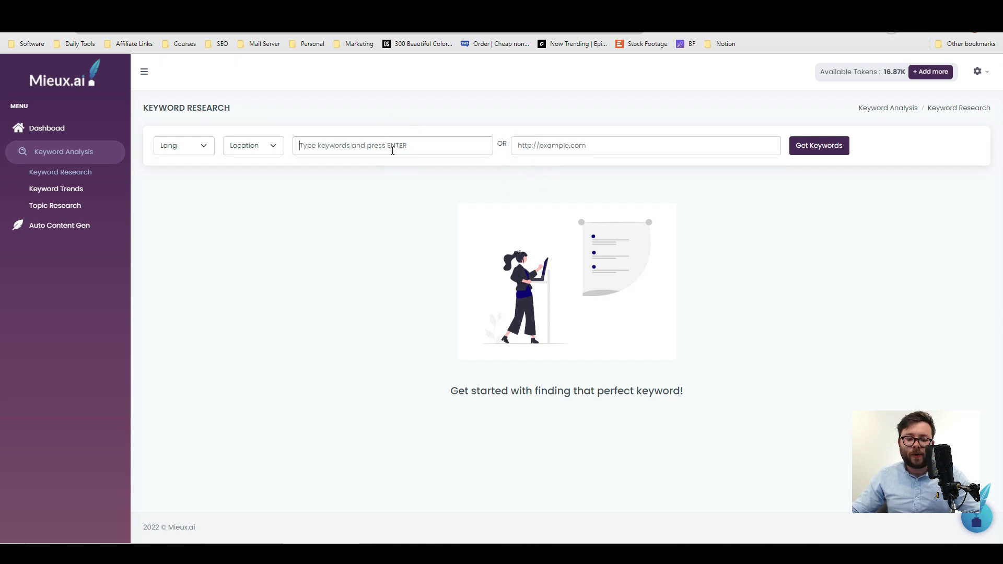
pyautogui.write('dog tr')
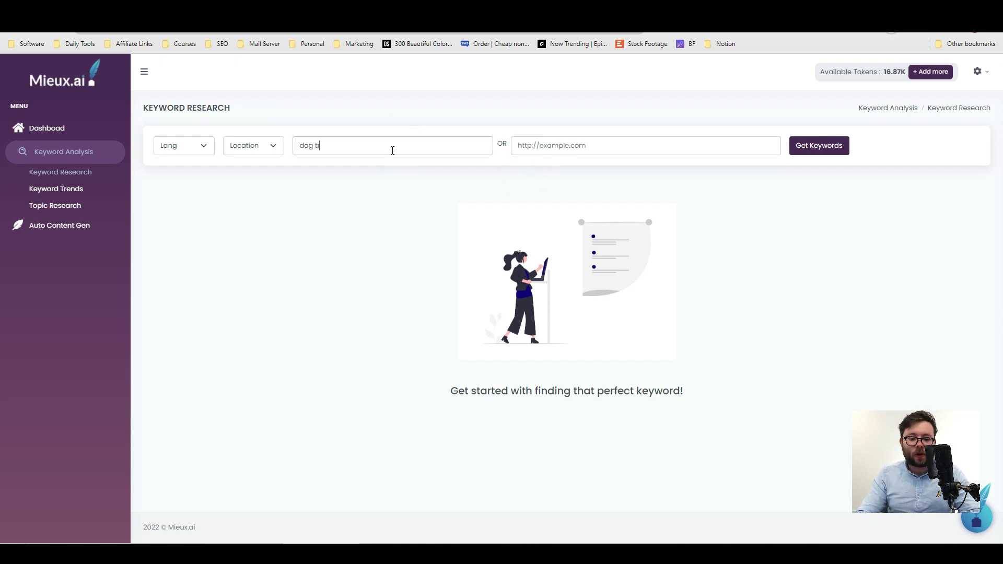
pyautogui.write('aining')
# Set language to English and location to UK, fetch keywords, and view the results table.
pyautogui.click(178, 152)
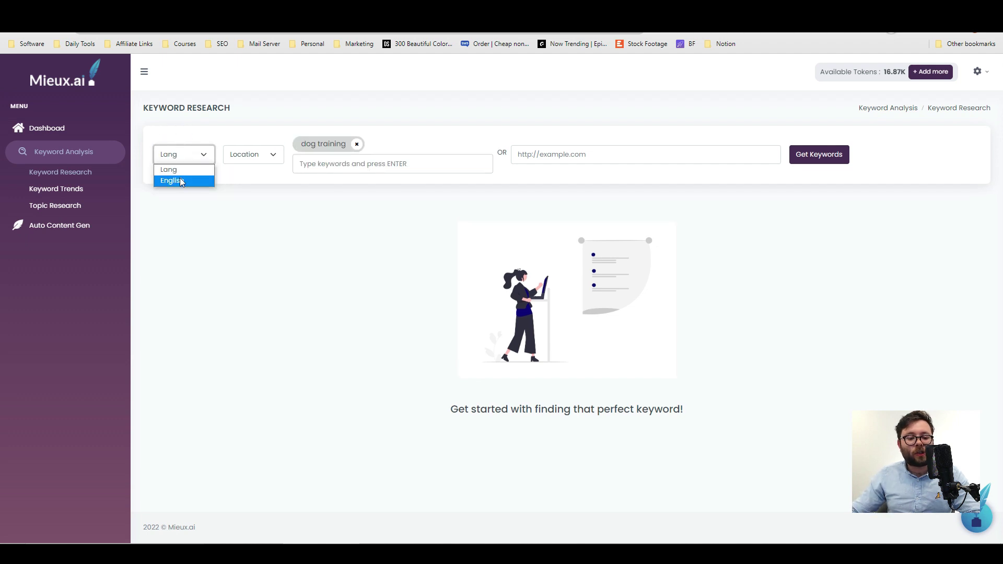
pyautogui.click(172, 179)
pyautogui.click(247, 153)
pyautogui.click(234, 214)
pyautogui.click(832, 160)
pyautogui.scroll(-3, 559, 261)
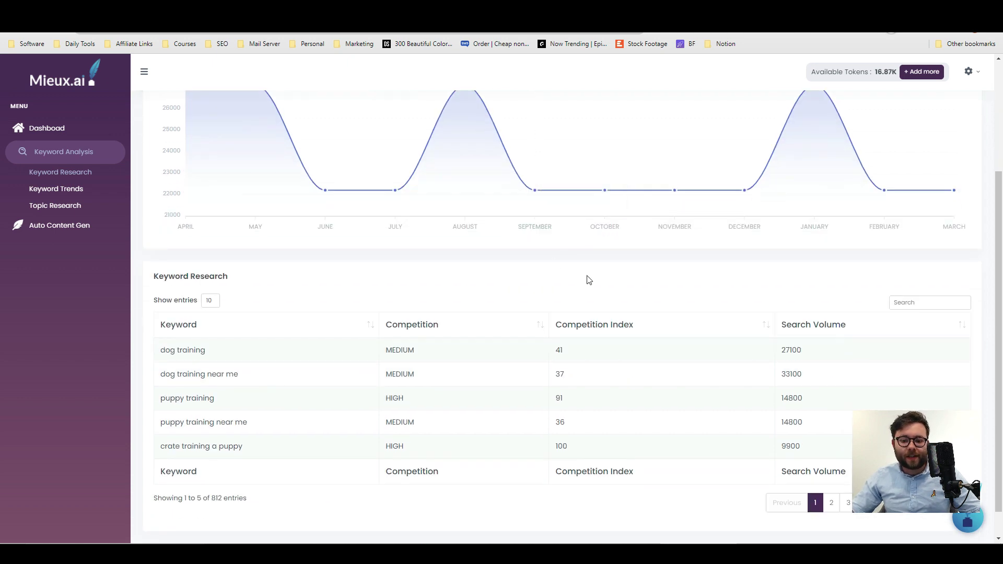
pyautogui.scroll(-1, 589, 280)
pyautogui.scroll(3, 528, 277)
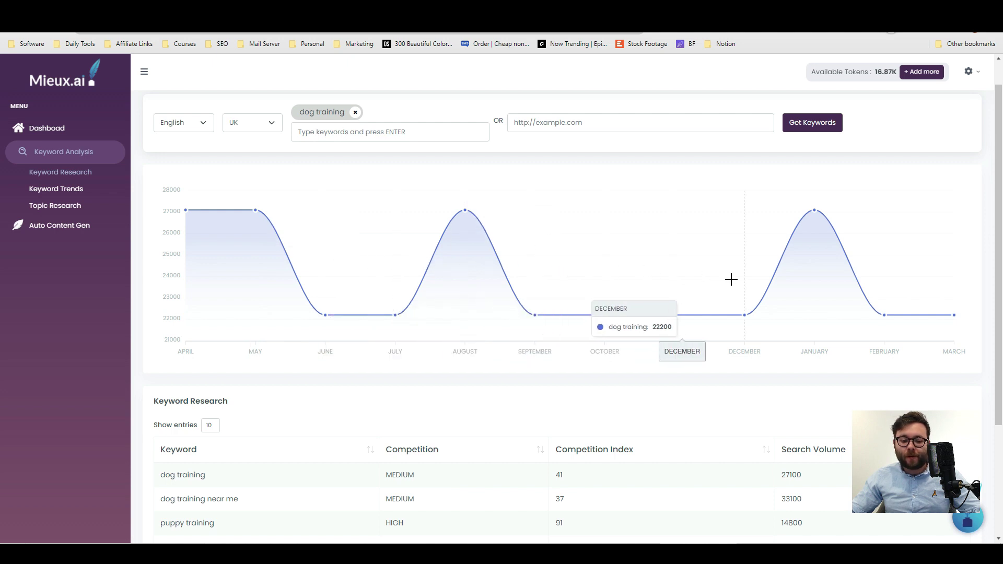
pyautogui.scroll(-3, 569, 366)
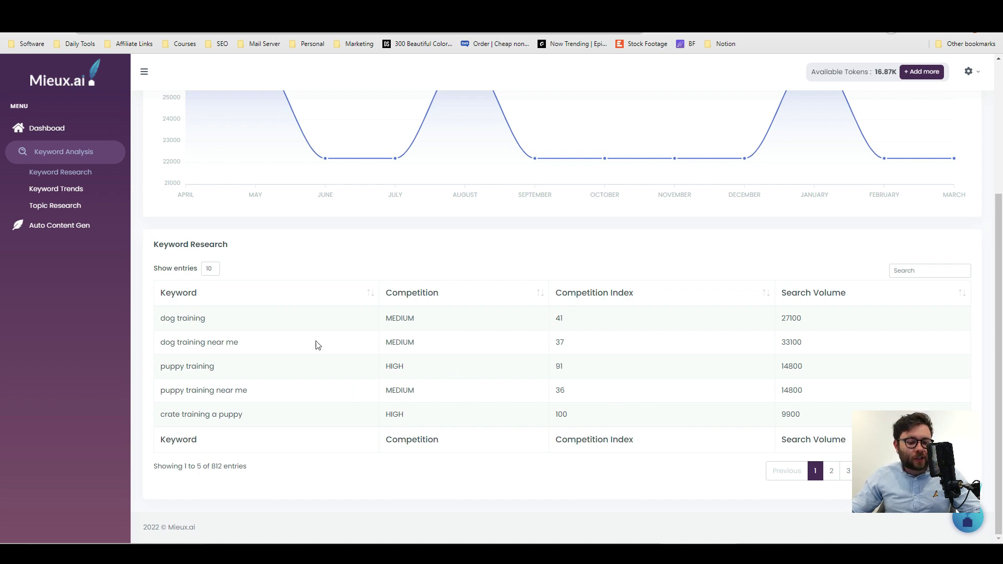
# Show 50 keywords per page in the research results.
pyautogui.click(211, 270)
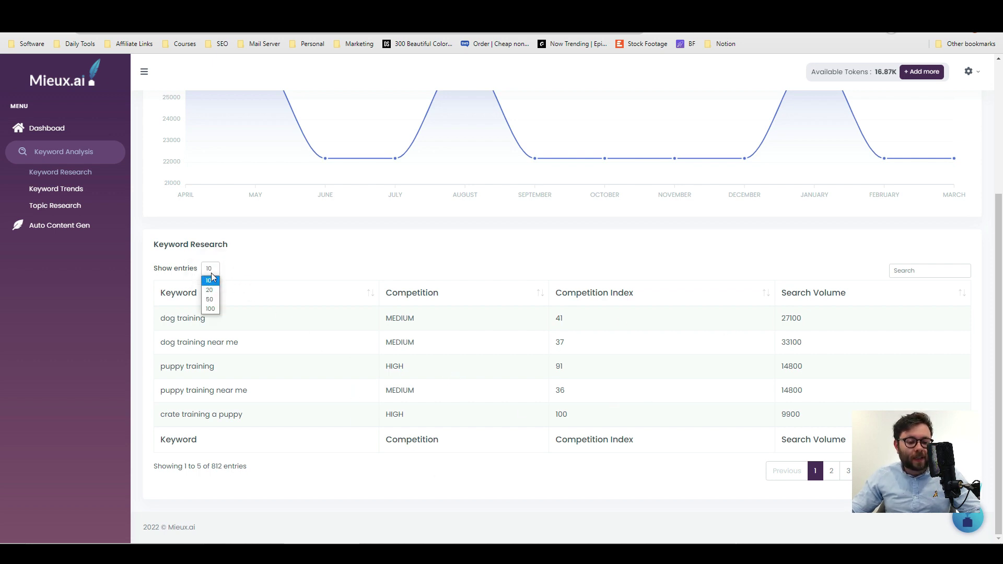
pyautogui.click(211, 299)
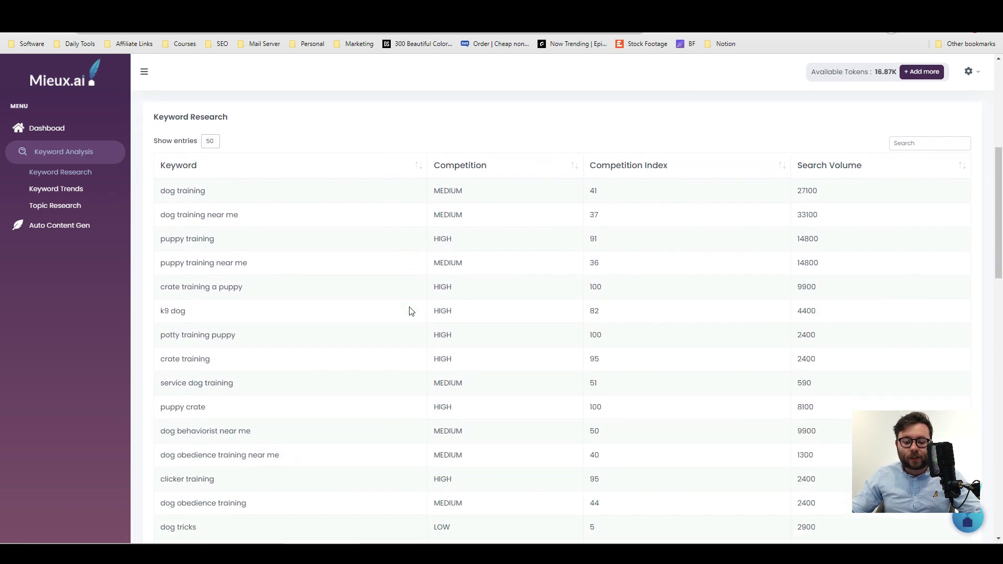
pyautogui.scroll(-6, 432, 313)
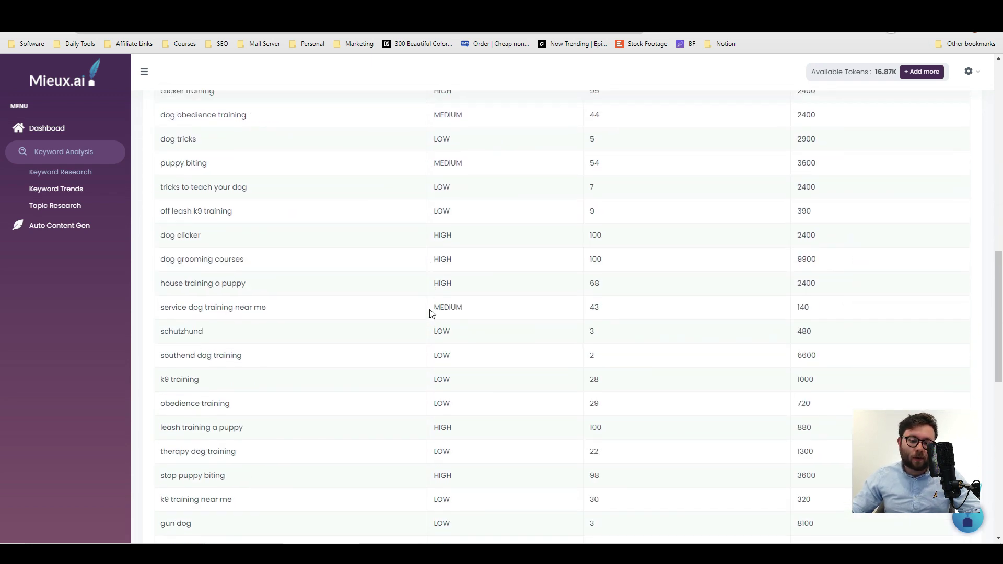
pyautogui.scroll(8, 431, 313)
# Sort the keywords by competition, ending with UNSPECIFIED competition at the top.
pyautogui.click(491, 300)
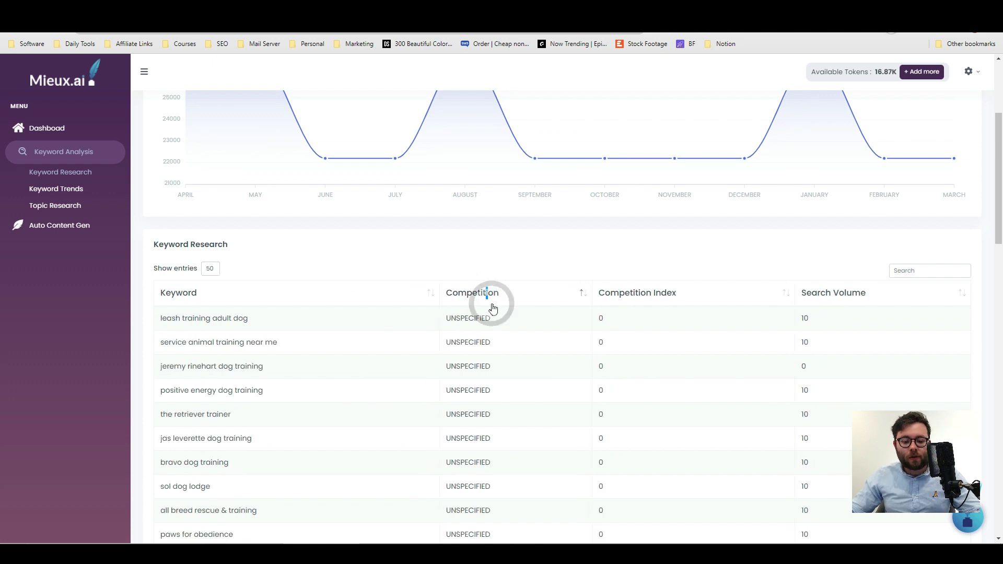
pyautogui.click(460, 292)
pyautogui.doubleClick(460, 292)
pyautogui.click(466, 297)
pyautogui.click(466, 297)
pyautogui.click(465, 297)
pyautogui.scroll(-1, 365, 324)
# Select the whole 'dog tricks' keyword in the results table.
pyautogui.moveTo(375, 296); pyautogui.dragTo(416, 313)
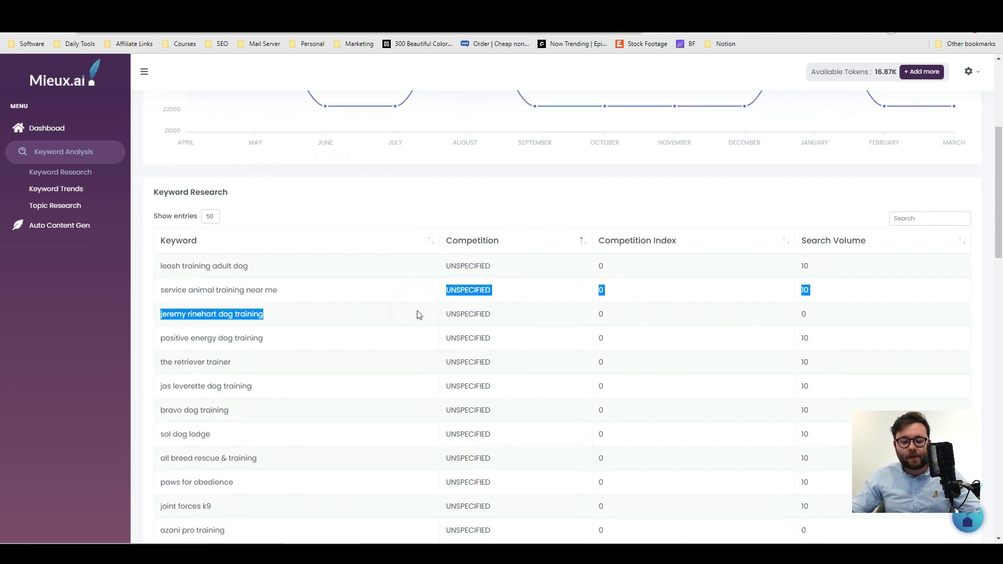
pyautogui.click(461, 322)
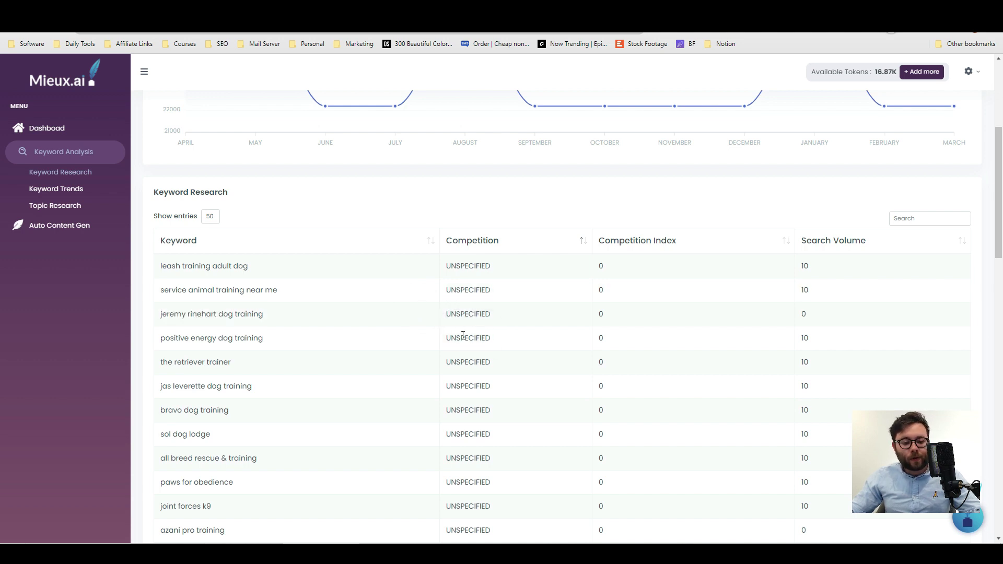
pyautogui.moveTo(265, 314); pyautogui.dragTo(260, 317)
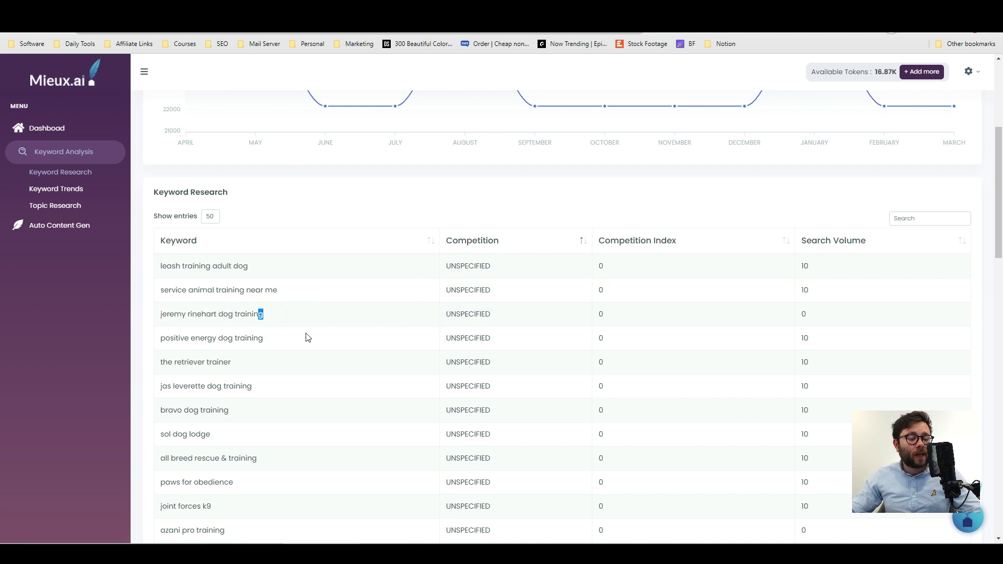
pyautogui.scroll(-2, 331, 334)
pyautogui.scroll(1, 428, 367)
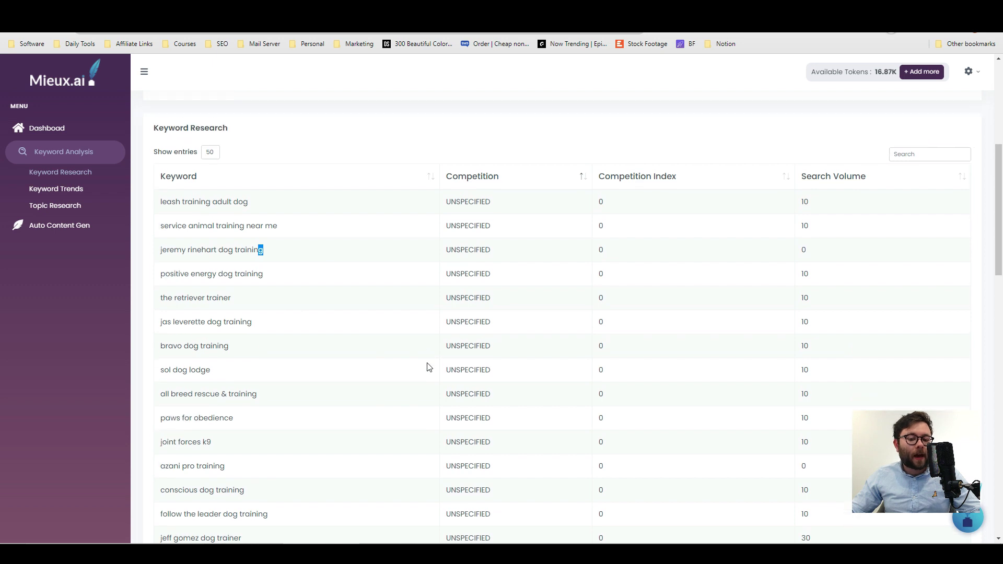
pyautogui.scroll(-10, 334, 450)
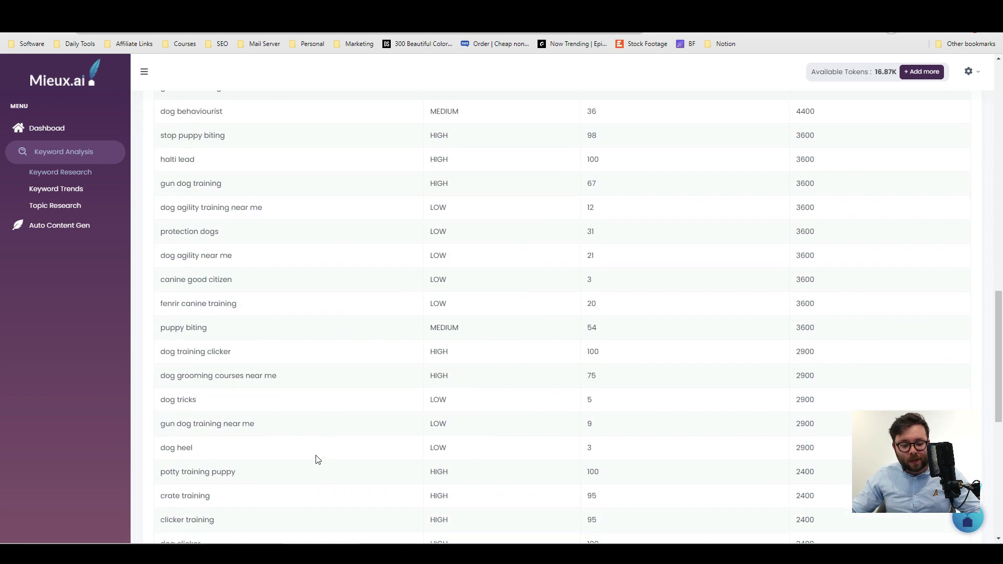
pyautogui.moveTo(212, 399); pyautogui.dragTo(162, 403)
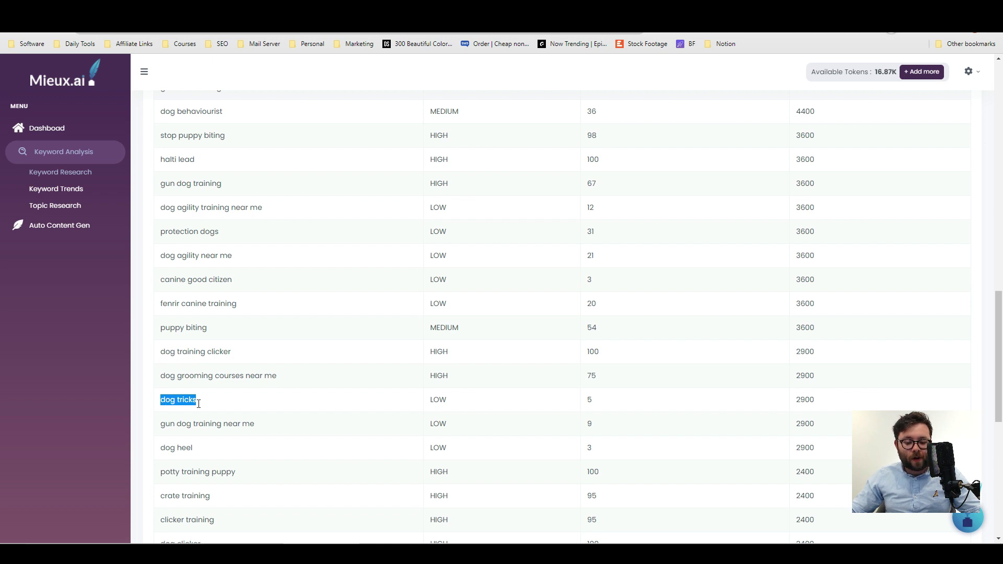
pyautogui.click(441, 404)
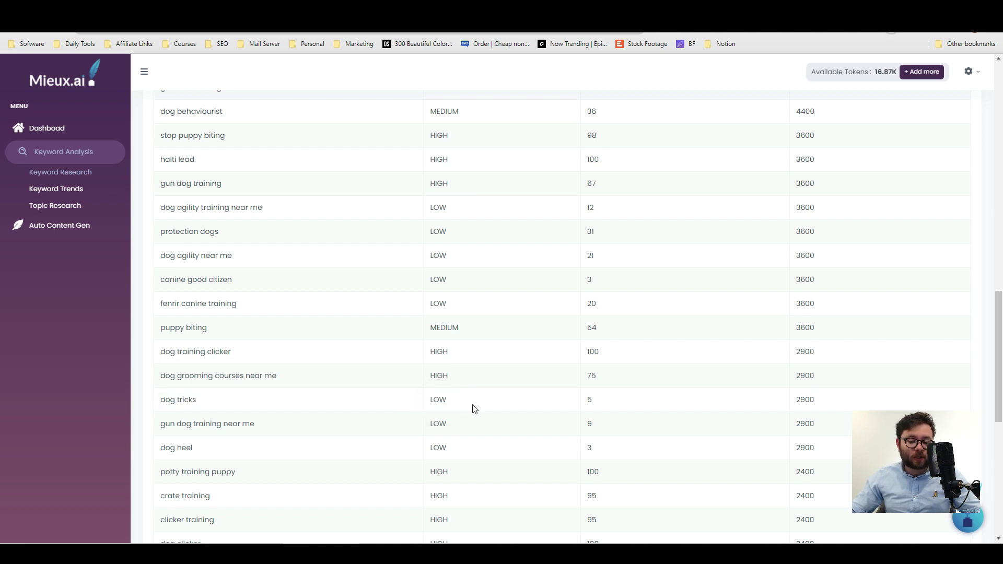
pyautogui.click(808, 407)
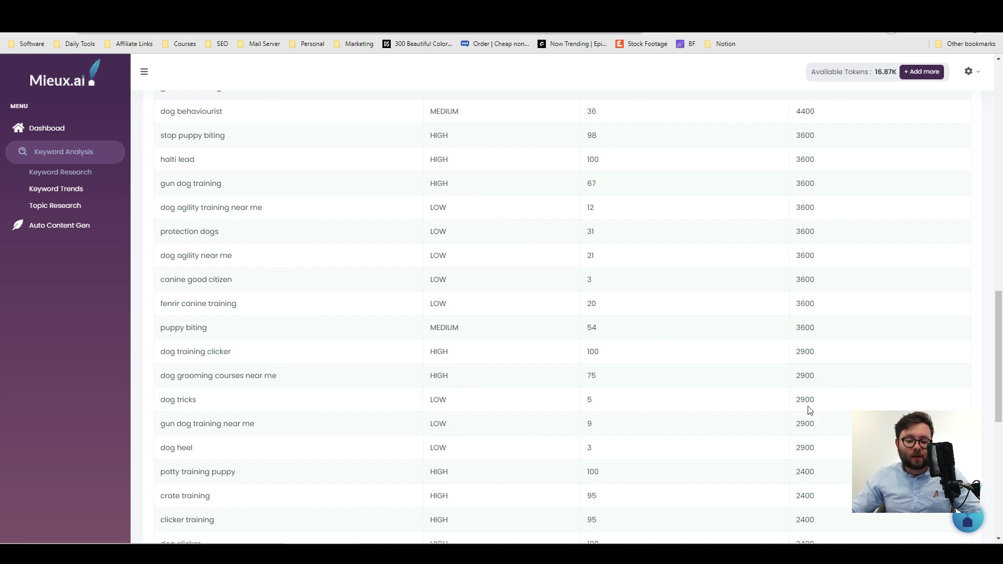
pyautogui.tripleClick(178, 407)
pyautogui.hotkey('ctrl', 'c')
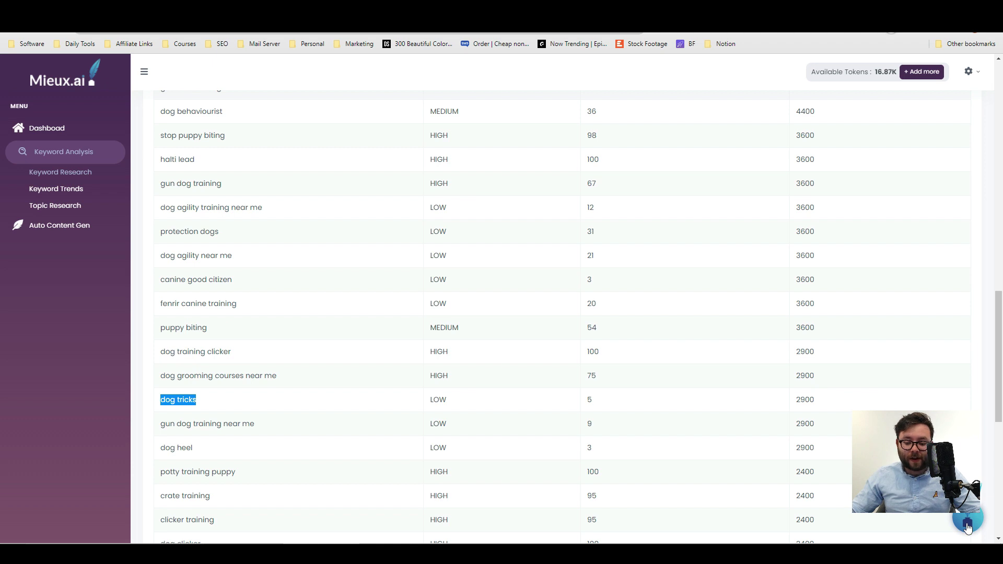
# Paste 'dog tricks' into the Scratch Pad.
pyautogui.click(968, 528)
pyautogui.click(968, 471)
pyautogui.click(523, 298)
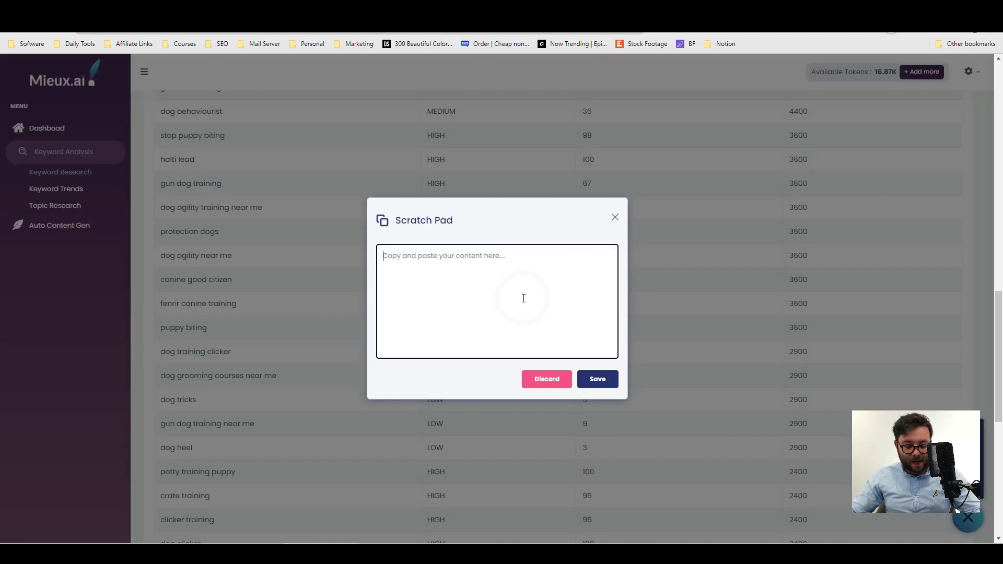
pyautogui.hotkey('ctrl', 'v')
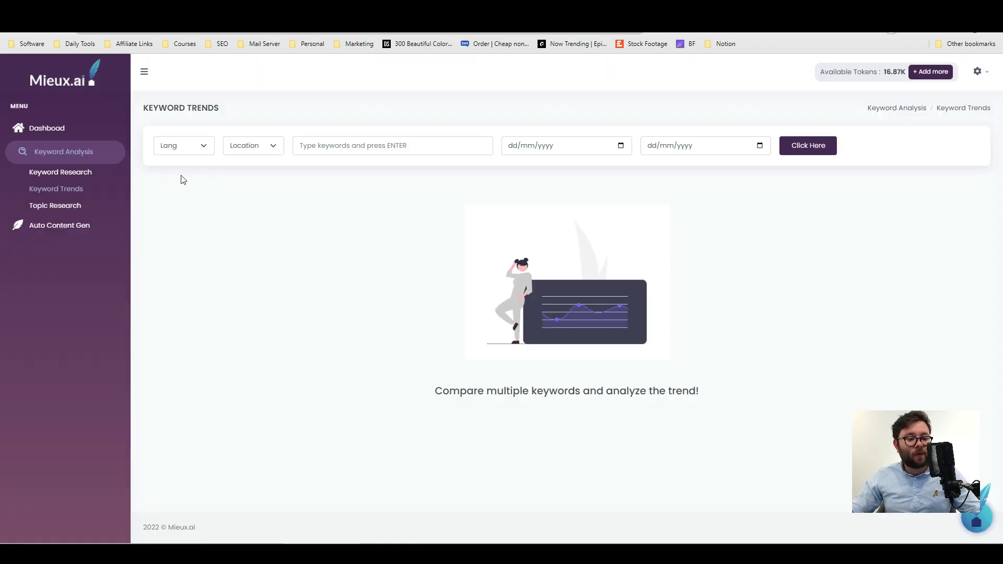
# Set the Keyword Trends language to English and location to UK.
pyautogui.click(183, 145)
pyautogui.click(184, 167)
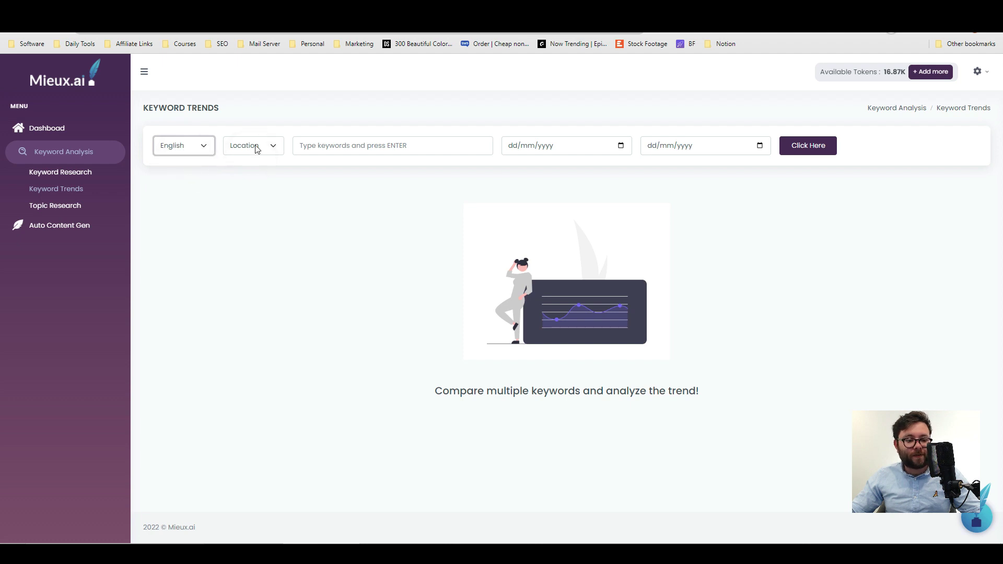
pyautogui.click(262, 153)
pyautogui.click(235, 204)
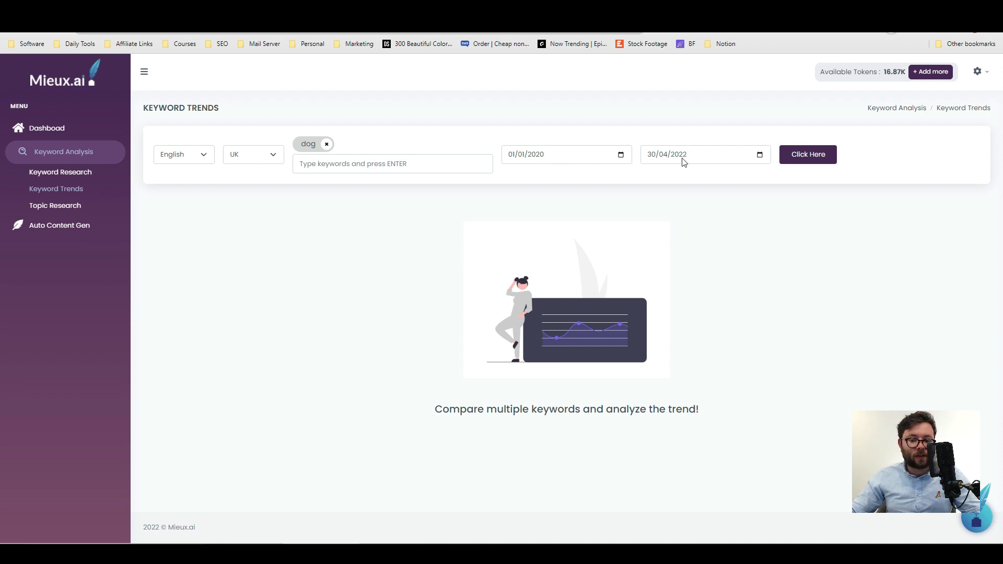
# Run the trend comparison for 'dog' from 01/01/2020 to 30/04/2022.
pyautogui.click(810, 161)
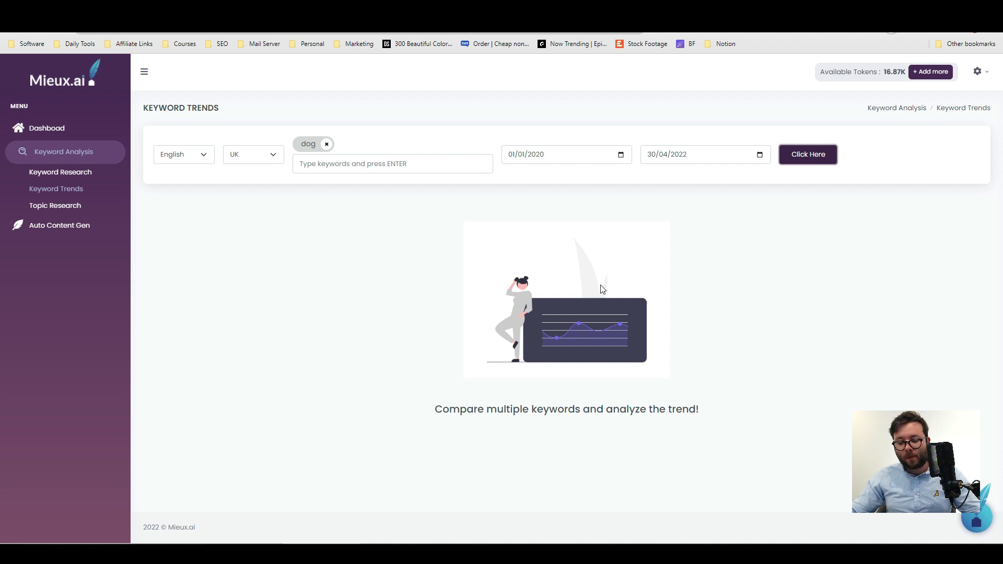
pyautogui.click(803, 153)
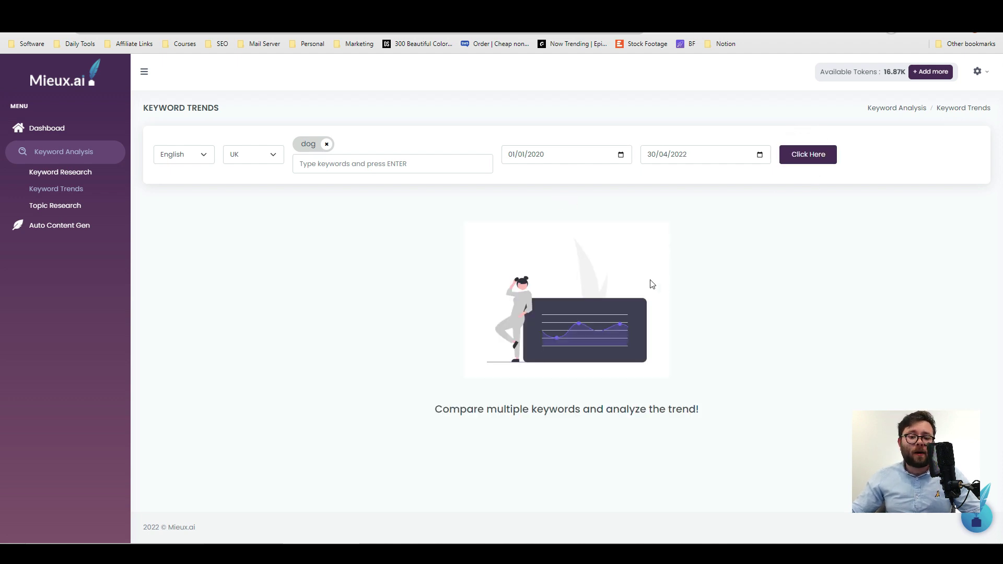
pyautogui.click(794, 153)
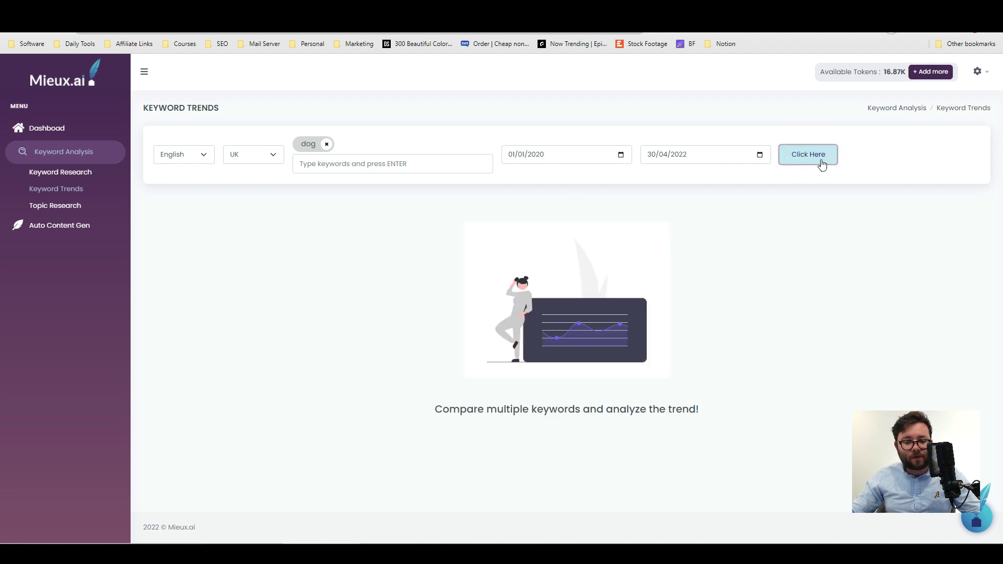
pyautogui.click(769, 260)
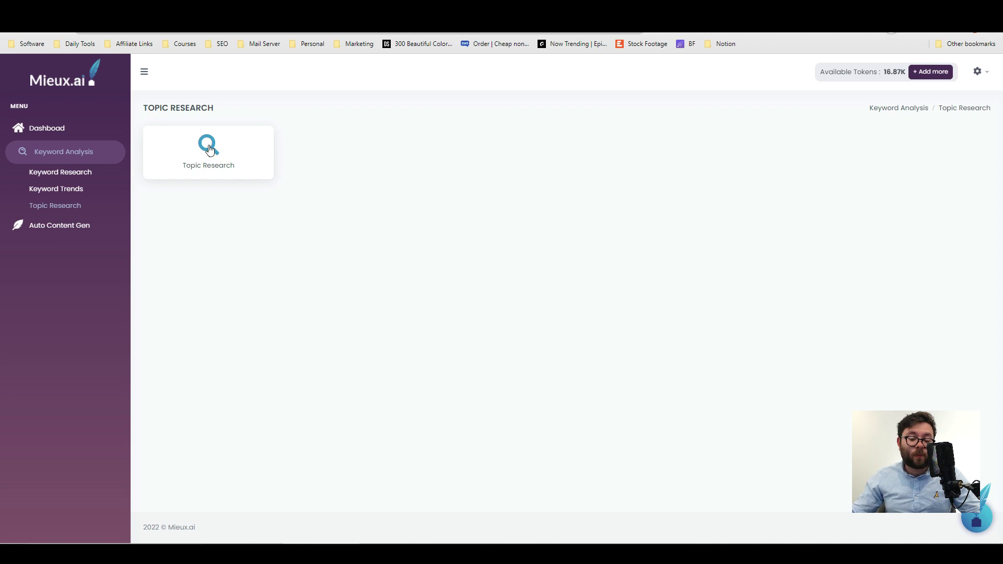
# Search topics for 'dog training' in the United Kingdom and browse the 19 key topics.
pyautogui.click(210, 150)
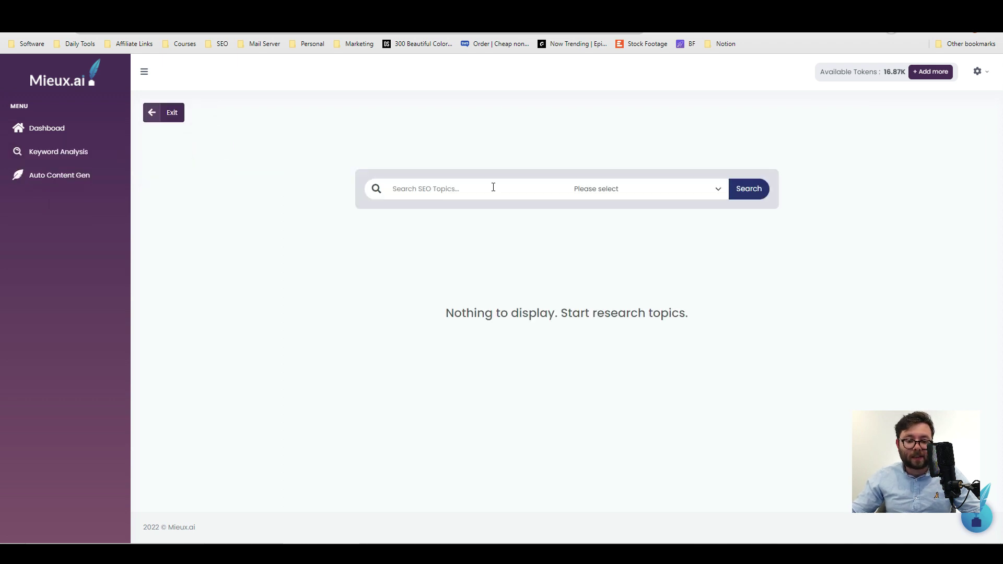
pyautogui.write('dog training')
pyautogui.click(648, 189)
pyautogui.click(606, 236)
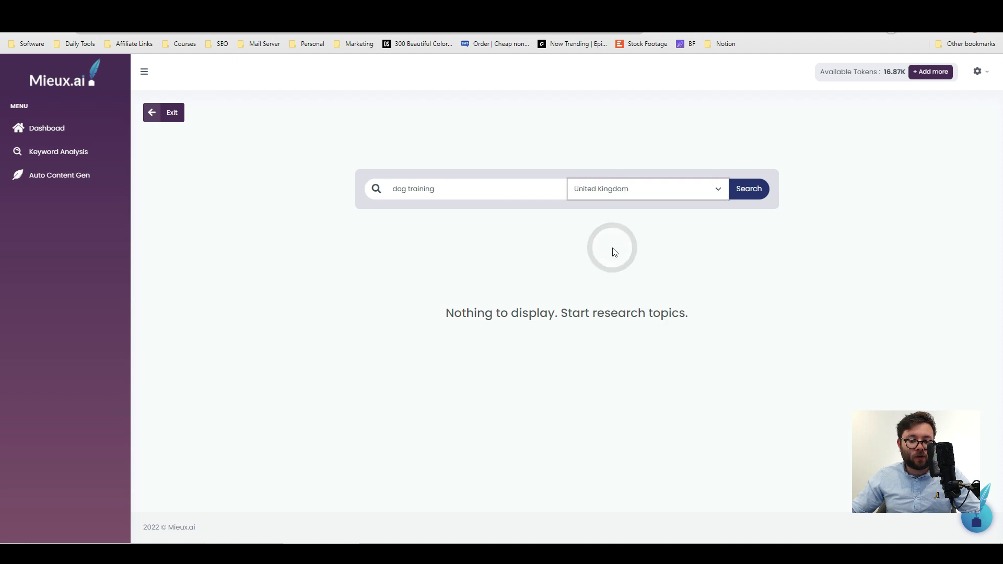
pyautogui.click(737, 195)
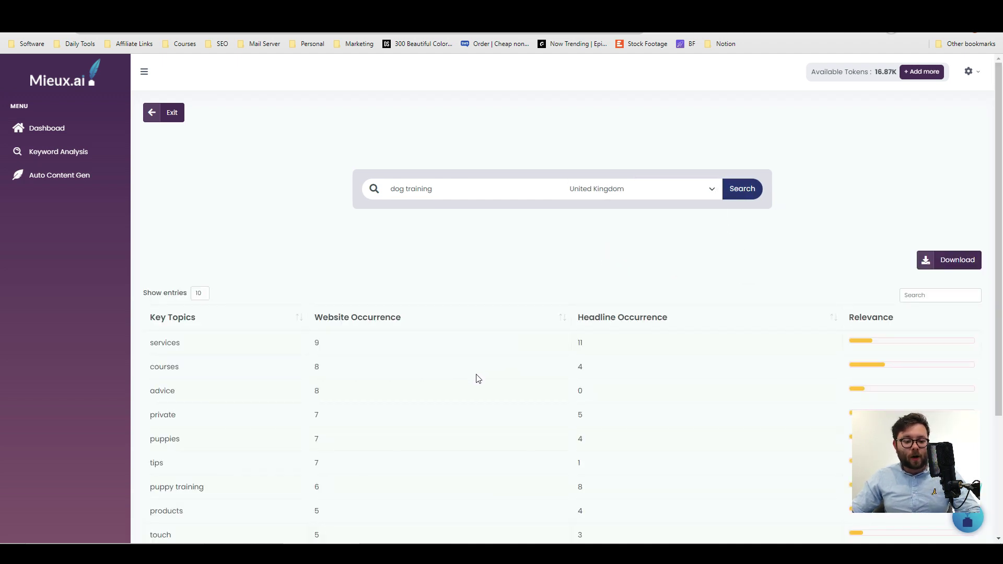
pyautogui.scroll(-1, 477, 378)
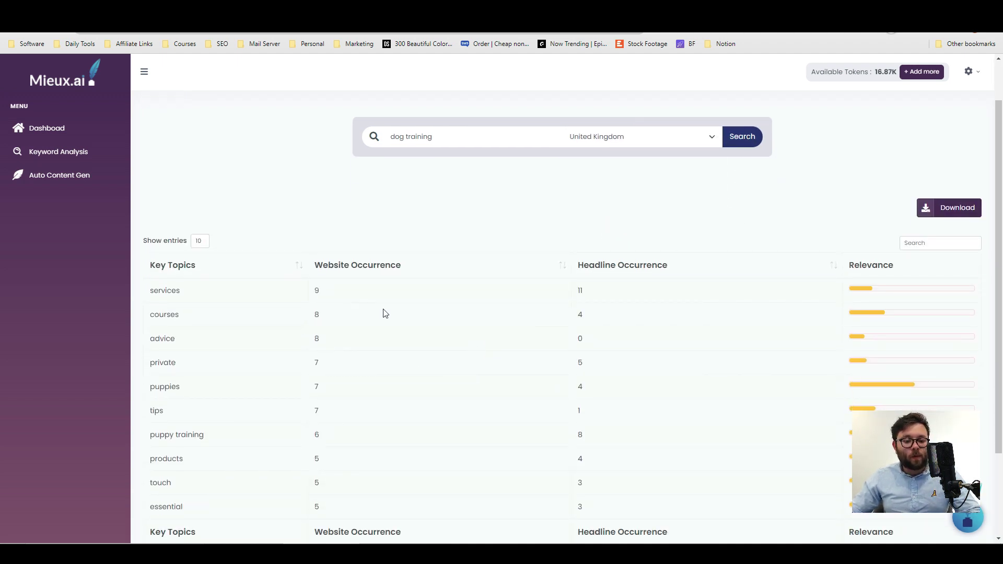
pyautogui.scroll(-2, 438, 333)
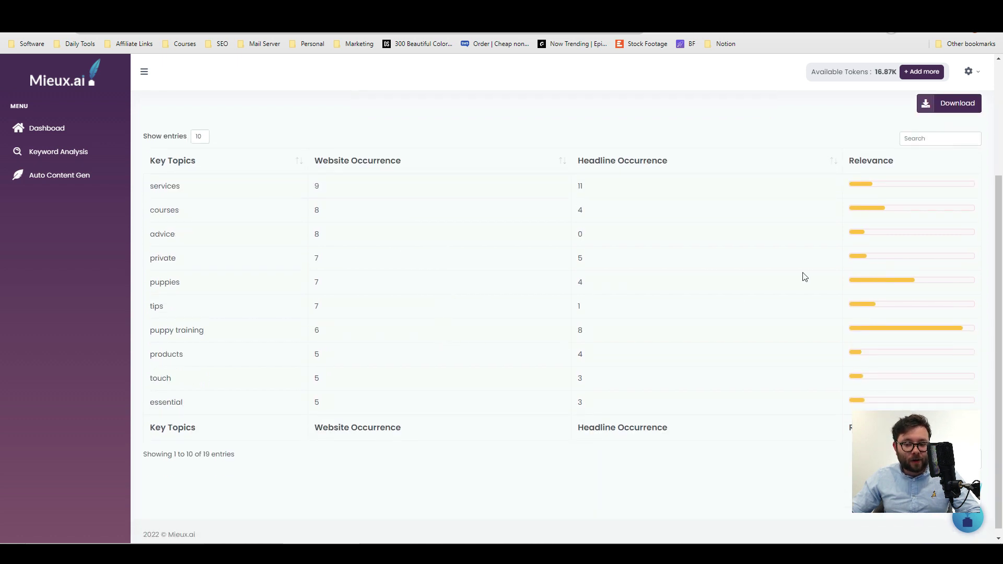
pyautogui.scroll(1, 380, 284)
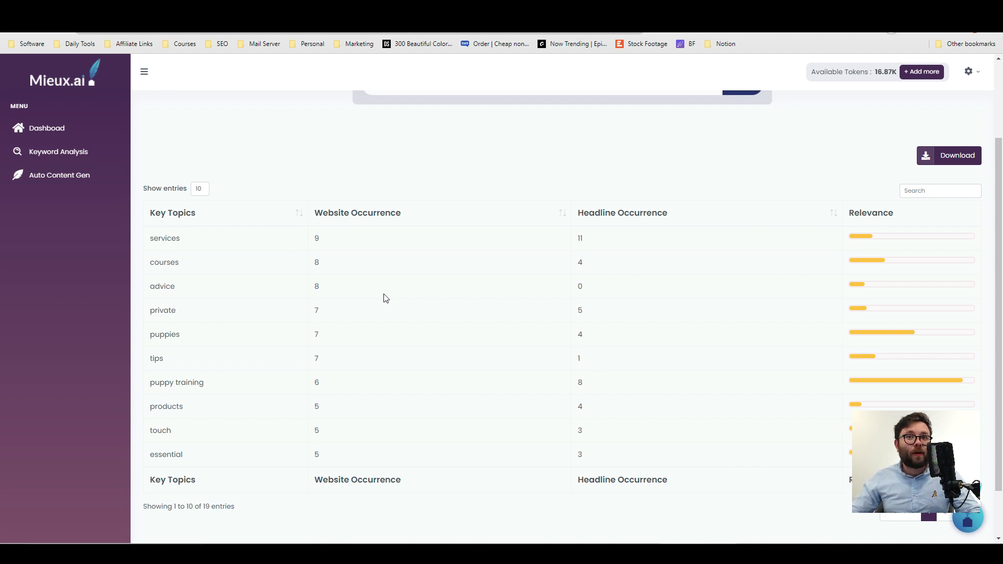
# Download the key topics as Downloaded_SEO_Topics.csv and inspect its cells and ranges in Excel.
pyautogui.click(935, 163)
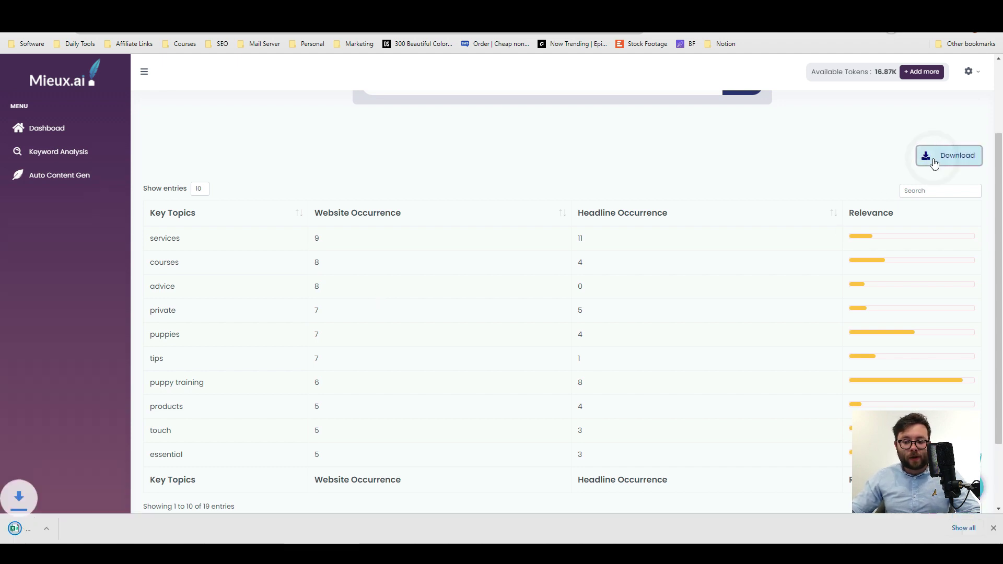
pyautogui.click(62, 539)
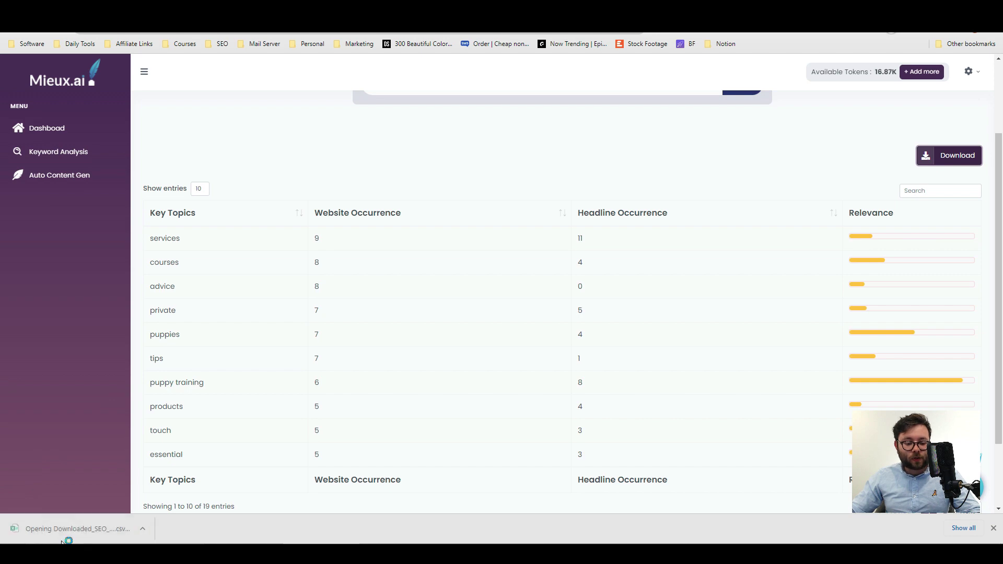
pyautogui.click(197, 236)
pyautogui.click(301, 240)
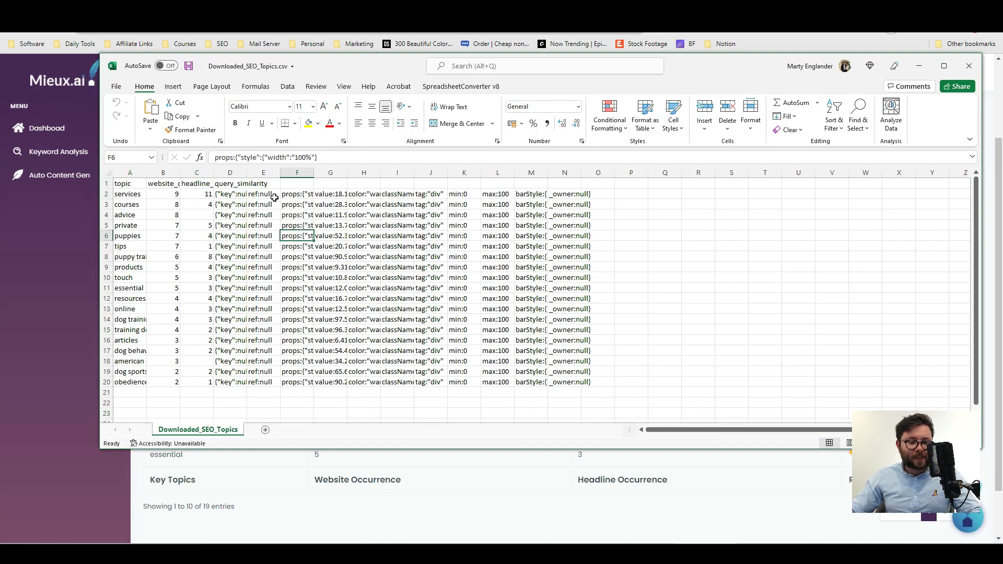
pyautogui.moveTo(230, 195); pyautogui.dragTo(572, 384)
pyautogui.click(397, 350)
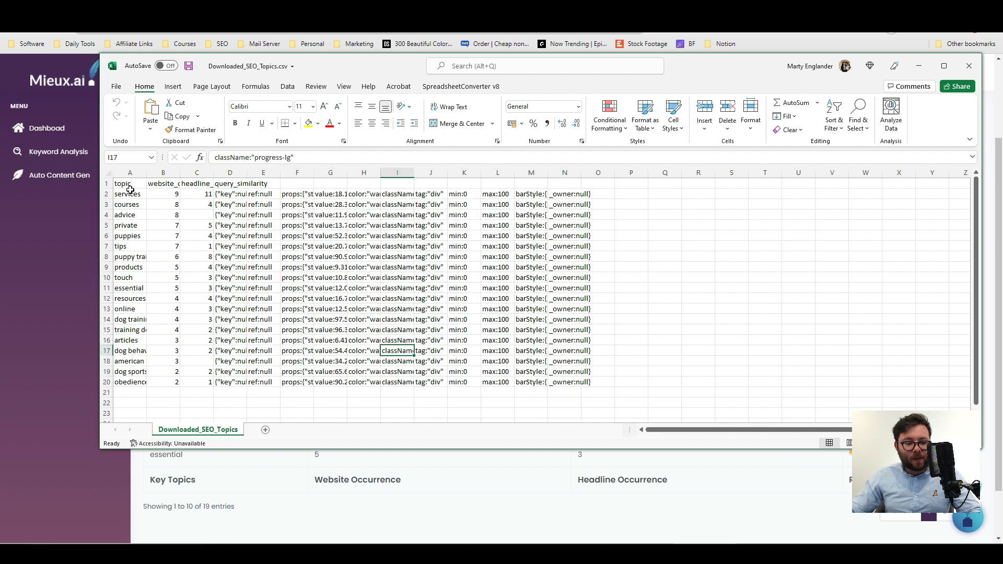
pyautogui.moveTo(132, 187); pyautogui.dragTo(209, 384)
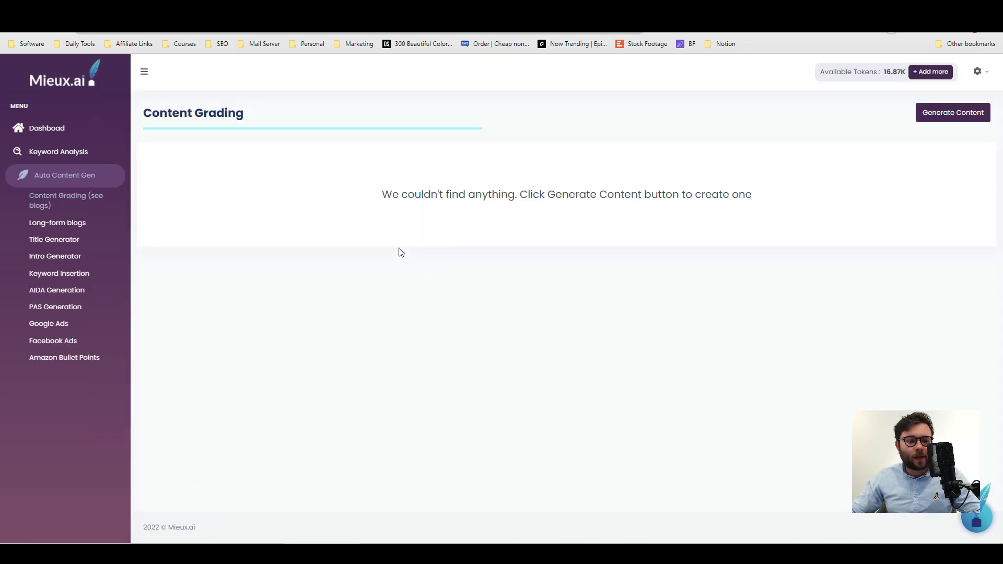
# Start a new piece of content, choosing to generate new content.
pyautogui.click(943, 114)
pyautogui.click(625, 355)
pyautogui.click(485, 353)
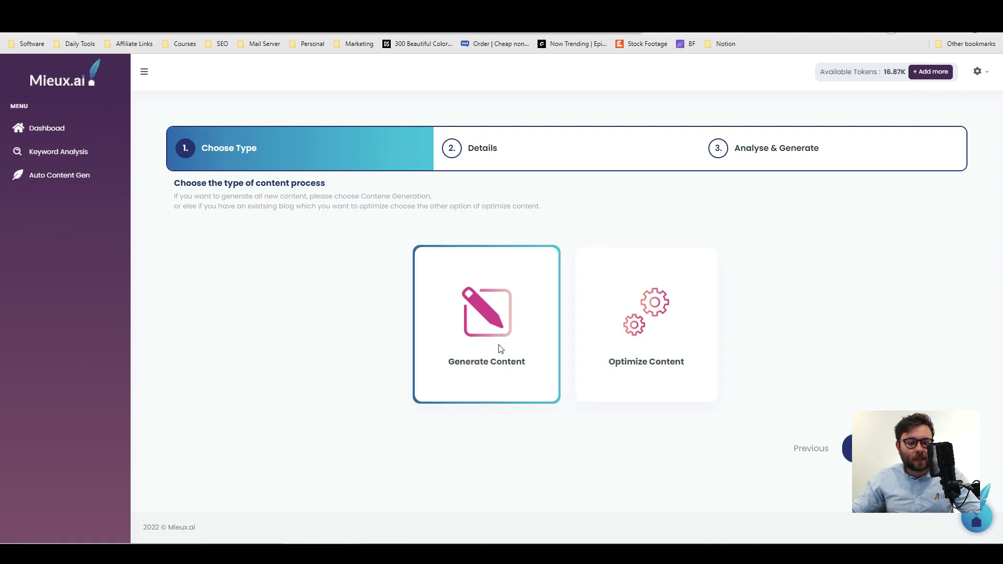
pyautogui.click(649, 316)
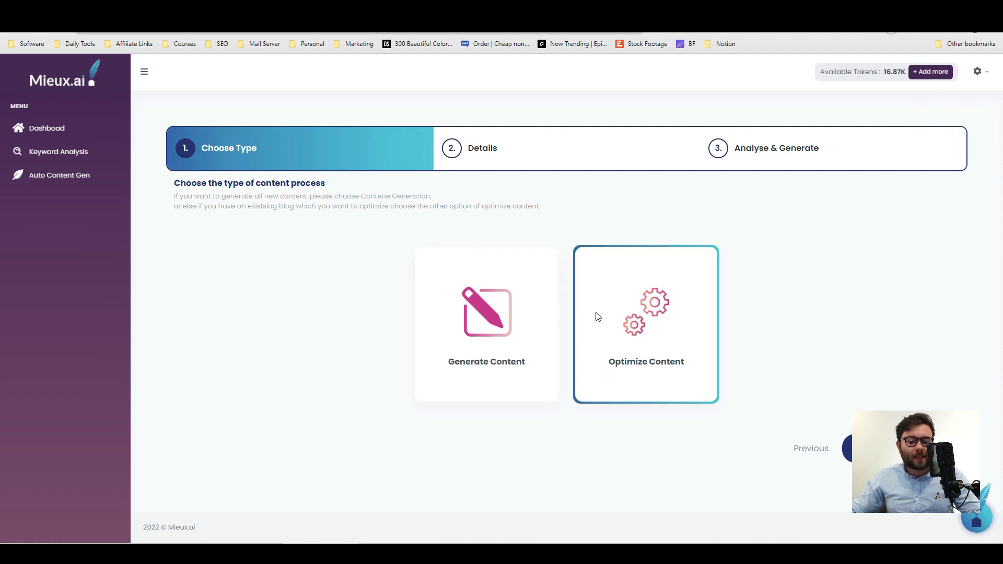
pyautogui.click(485, 350)
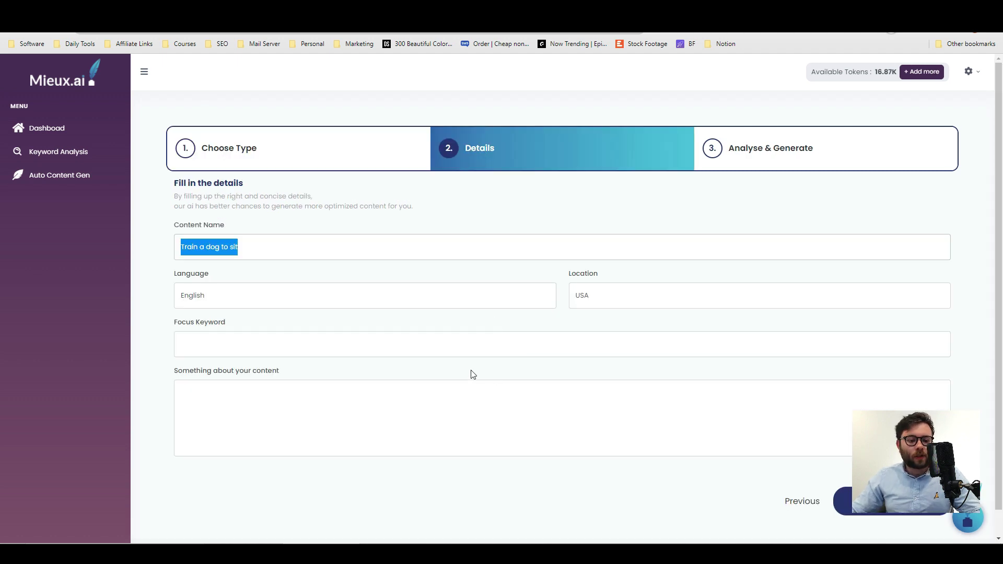
# Set location United Kingdom, reuse 'Train a dog to sit' as focus keyword, and paste a description.
pyautogui.click(246, 246)
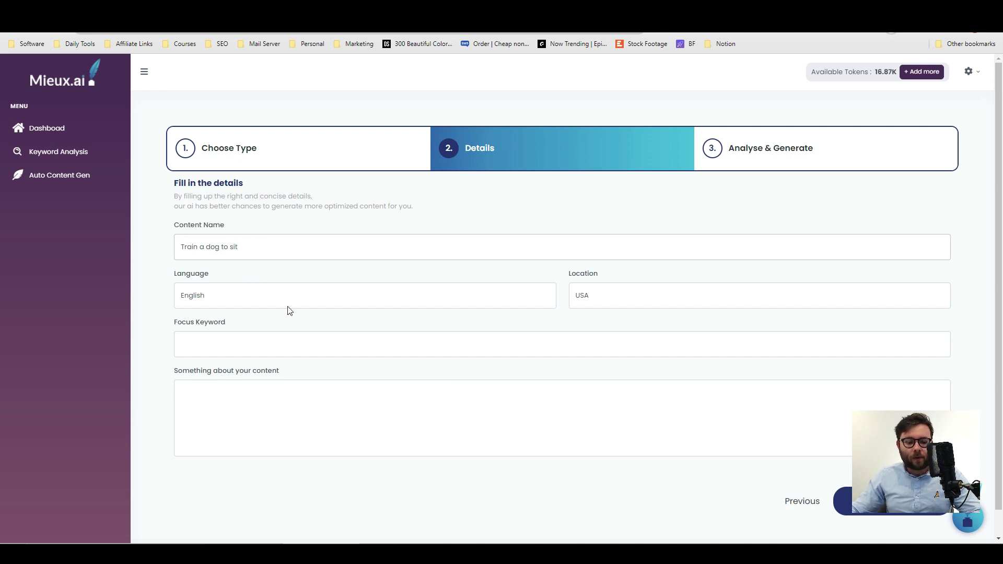
pyautogui.click(596, 306)
pyautogui.click(601, 348)
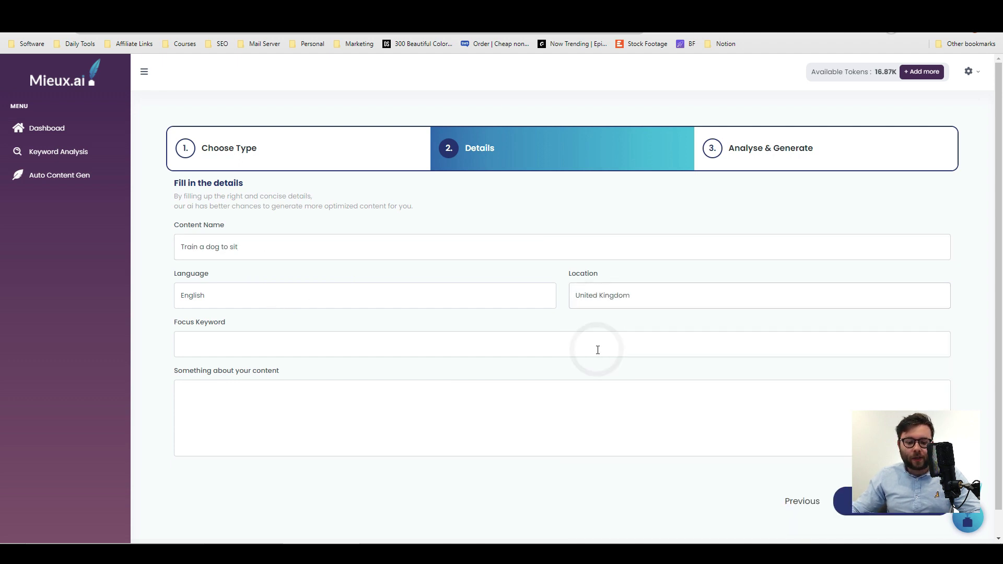
pyautogui.moveTo(246, 247); pyautogui.dragTo(83, 254)
pyautogui.hotkey('ctrl', 'c')
pyautogui.click(273, 348)
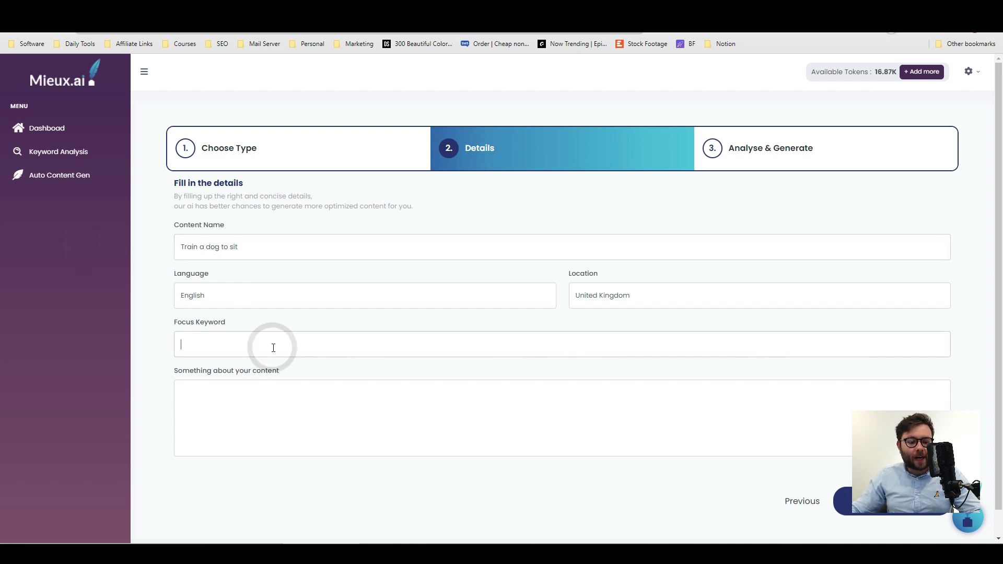
pyautogui.hotkey('ctrl', 'v')
pyautogui.click(486, 393)
pyautogui.write('how to teach a dog to sit on command everytime so they listen to you when ever you ask')
pyautogui.moveTo(484, 393); pyautogui.dragTo(175, 408)
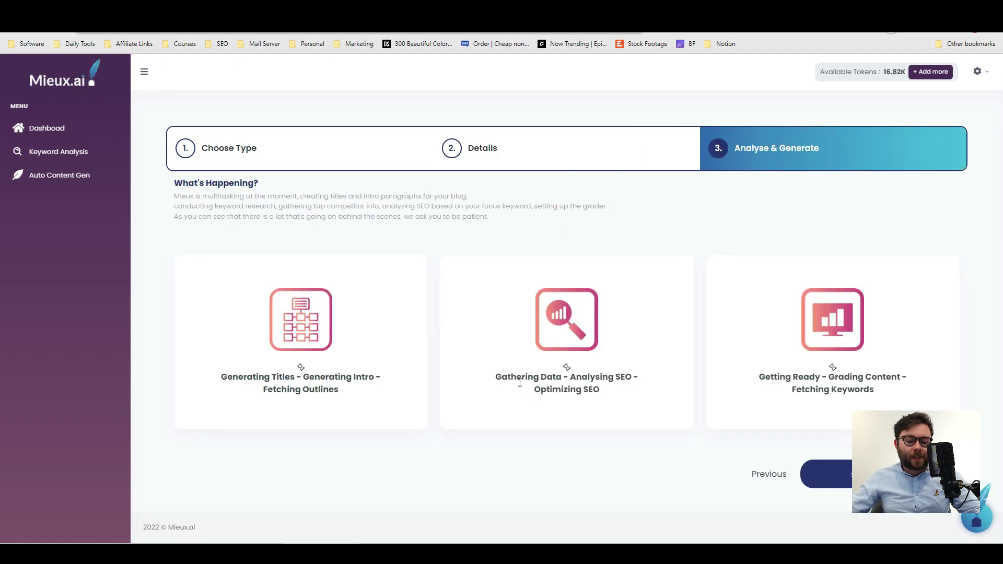
# Let the Gathering Data and Grading Content analysis finish, then Skip & Generate title ideas.
pyautogui.moveTo(271, 387); pyautogui.dragTo(320, 389)
pyautogui.moveTo(497, 377); pyautogui.dragTo(579, 377)
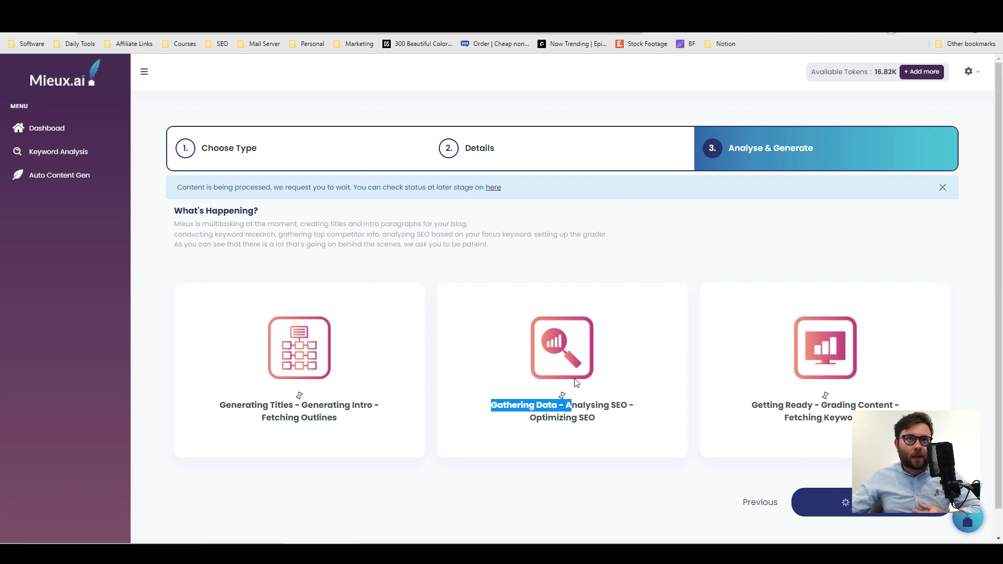
pyautogui.moveTo(822, 406); pyautogui.dragTo(870, 407)
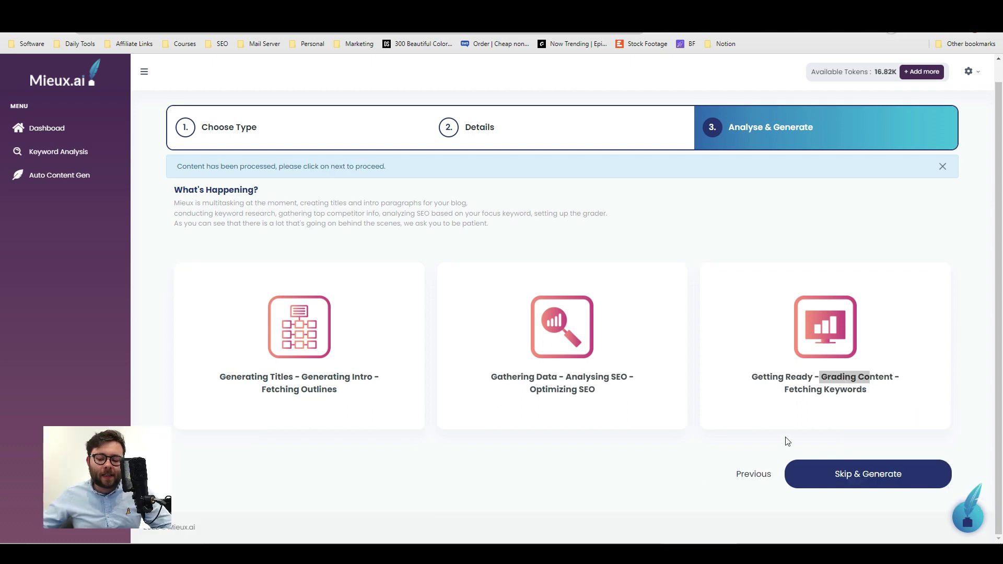
pyautogui.click(785, 436)
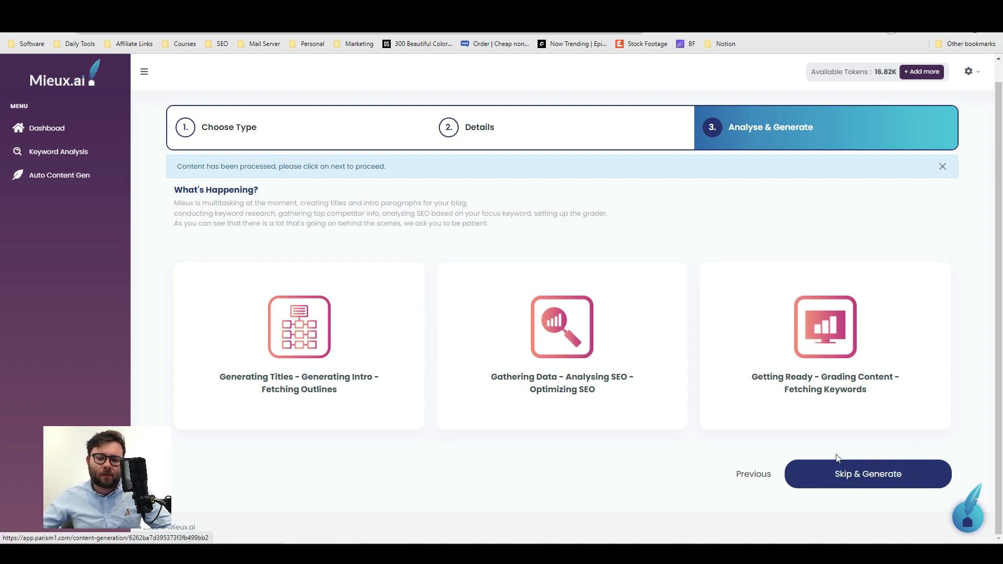
pyautogui.click(868, 478)
# Choose the title 'Learn how to teach your dog basic commands within hours.'.
pyautogui.scroll(-1, 292, 264)
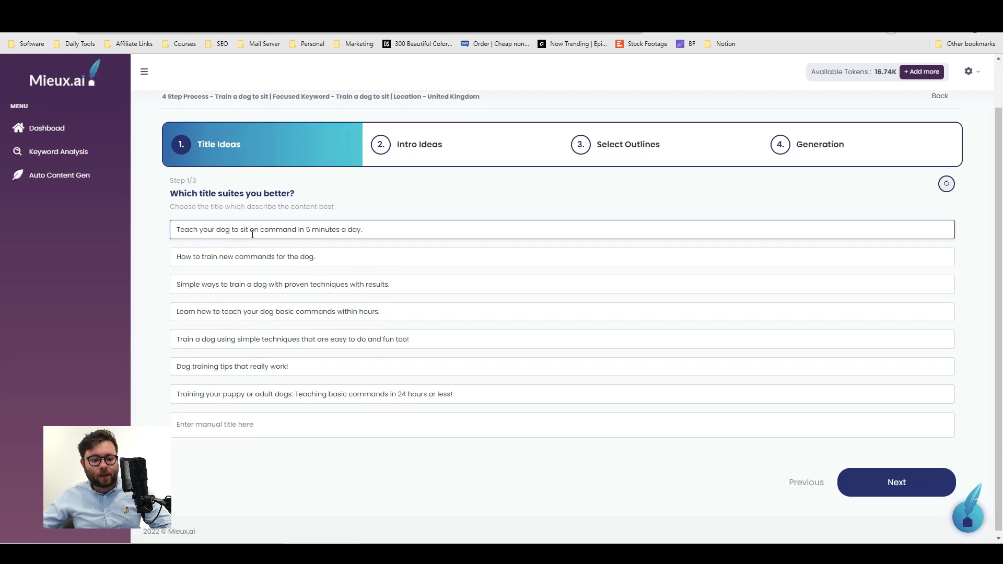
pyautogui.click(286, 312)
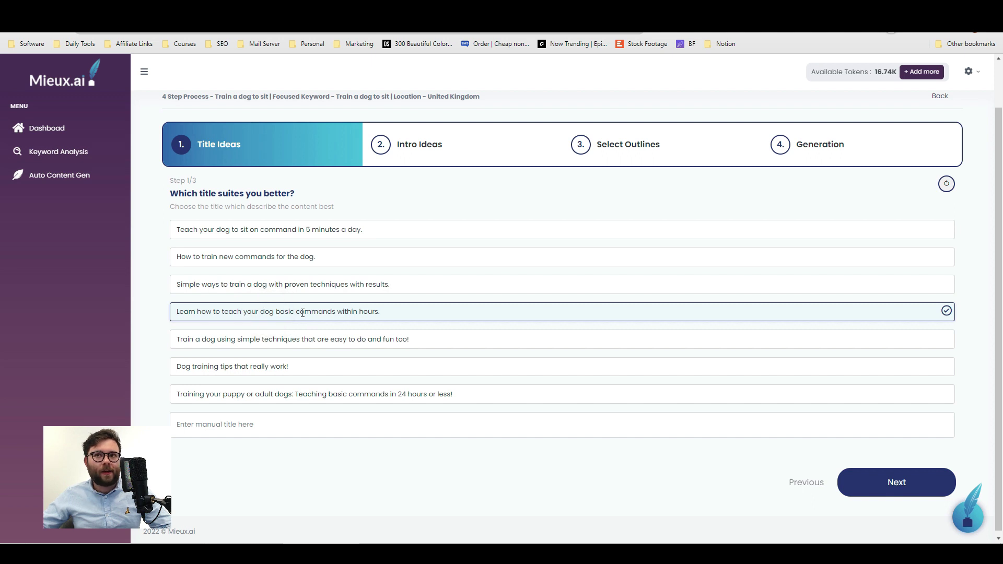
pyautogui.click(896, 489)
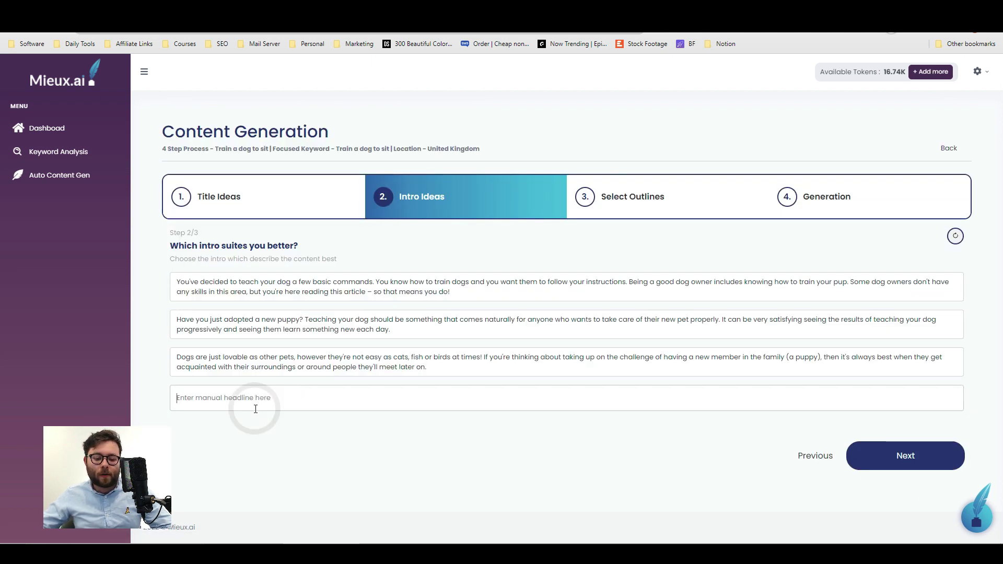
# Regenerate intros, pick the one about many dog training guides, and continue to outlines.
pyautogui.click(230, 408)
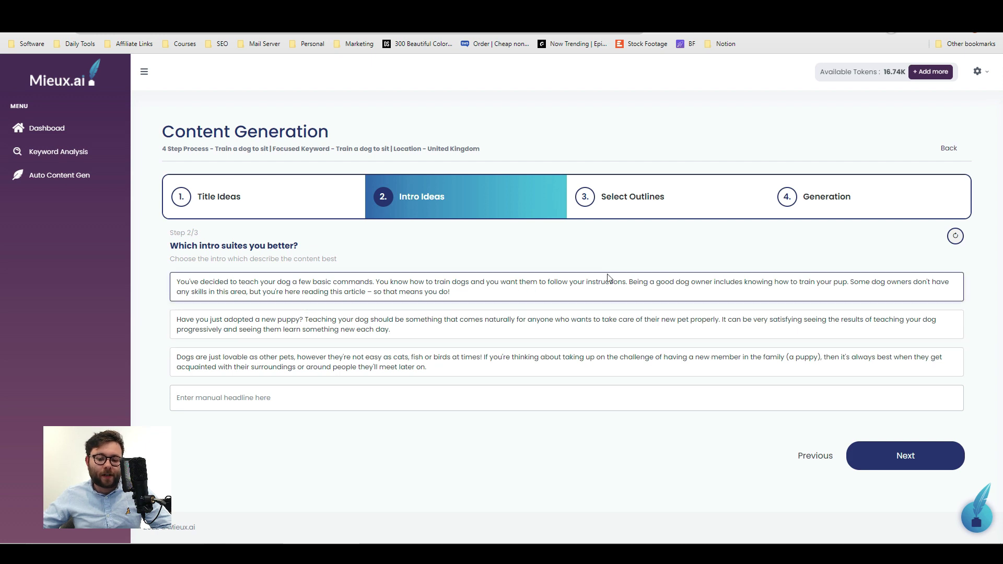
pyautogui.click(952, 236)
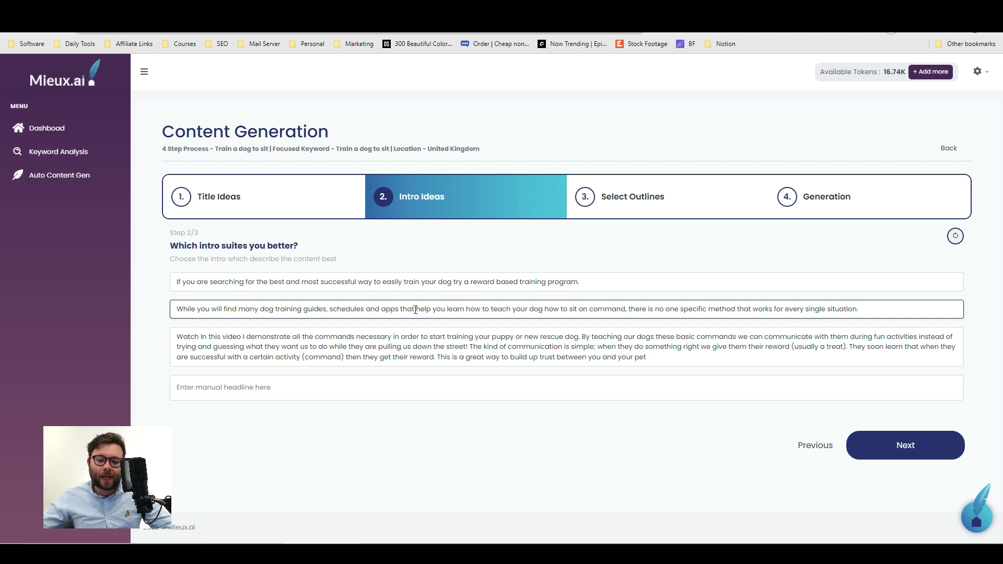
pyautogui.click(570, 305)
pyautogui.click(899, 448)
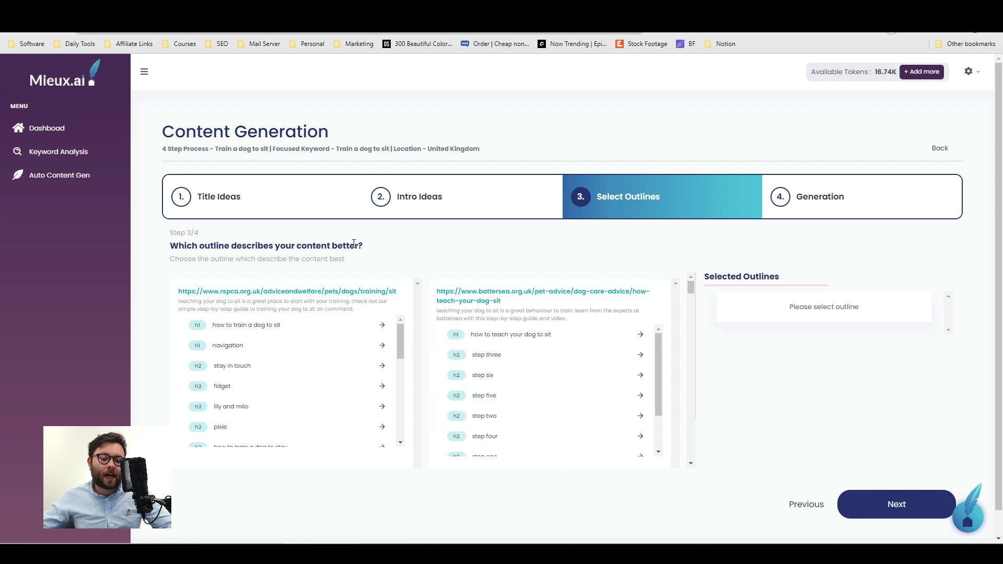
# Add four outline headings: teaching your dog to sit, preparing for visitors, basic puppy tips, teaching stay.
pyautogui.scroll(-1, 414, 272)
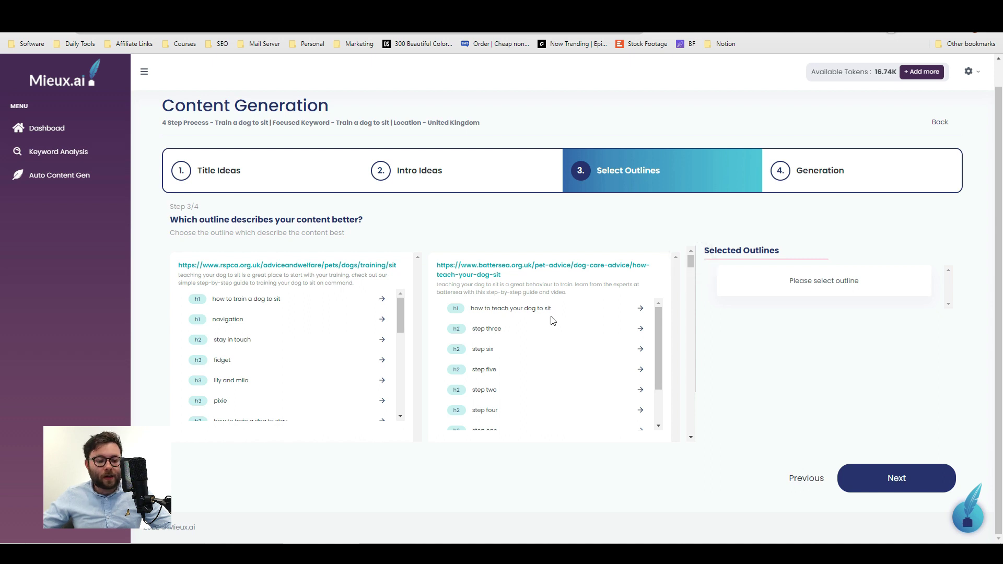
pyautogui.click(640, 308)
pyautogui.scroll(-3, 174, 314)
pyautogui.click(382, 314)
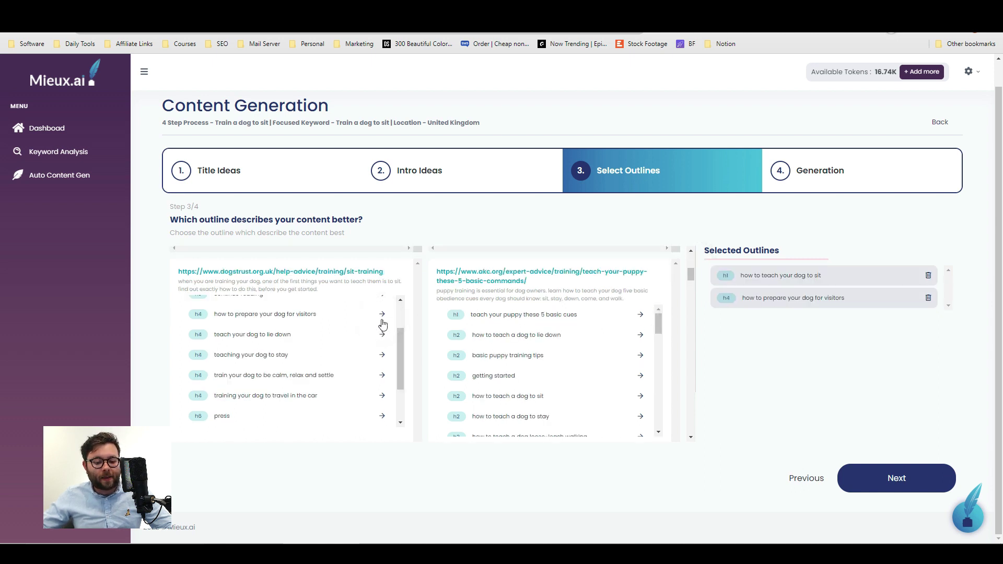
pyautogui.scroll(-1, 383, 325)
pyautogui.click(640, 355)
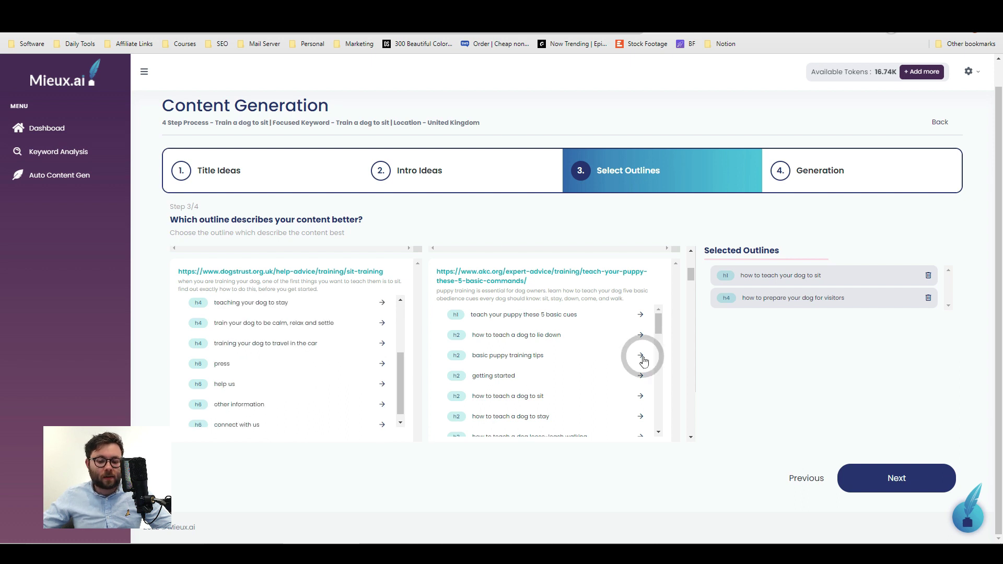
pyautogui.scroll(-1, 644, 372)
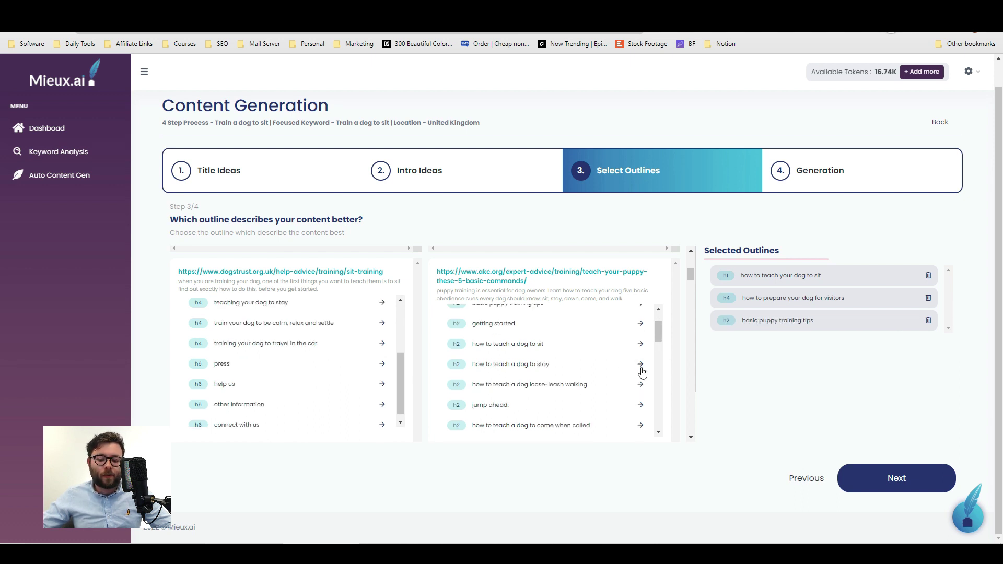
pyautogui.click(641, 366)
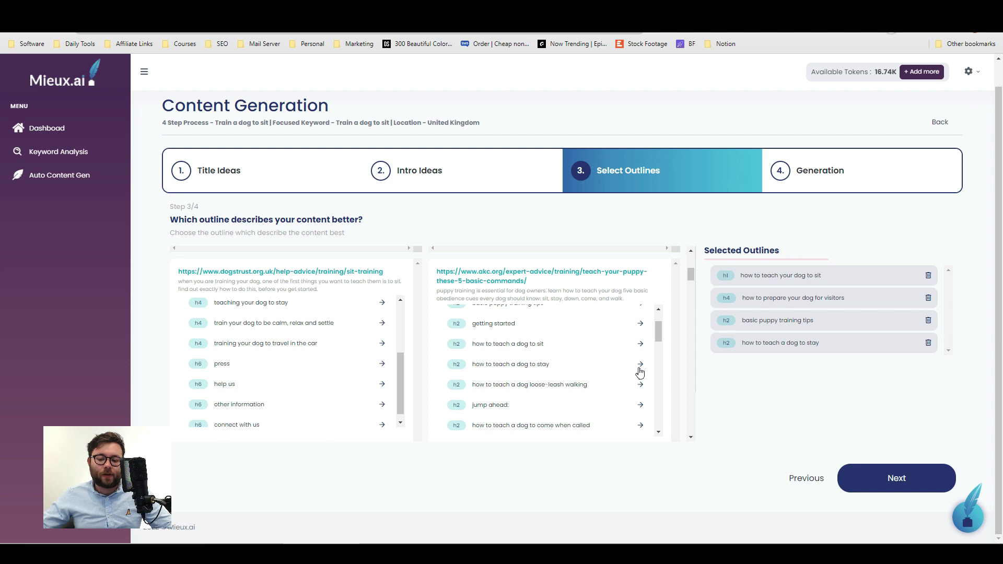
# Move on to step 4, Generation, with the four headings selected.
pyautogui.scroll(-4, 690, 341)
pyautogui.scroll(-4, 690, 341)
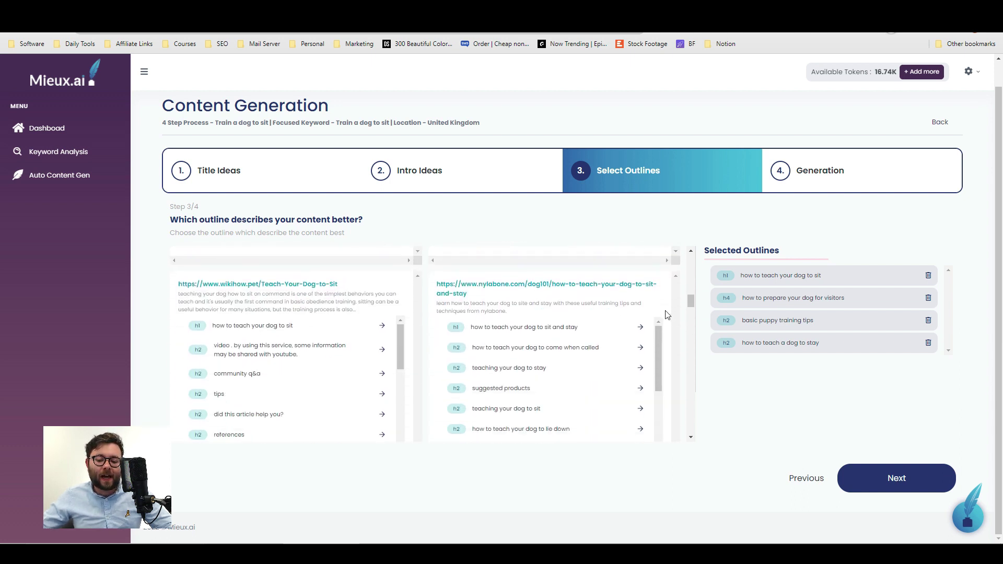
pyautogui.scroll(-4, 684, 333)
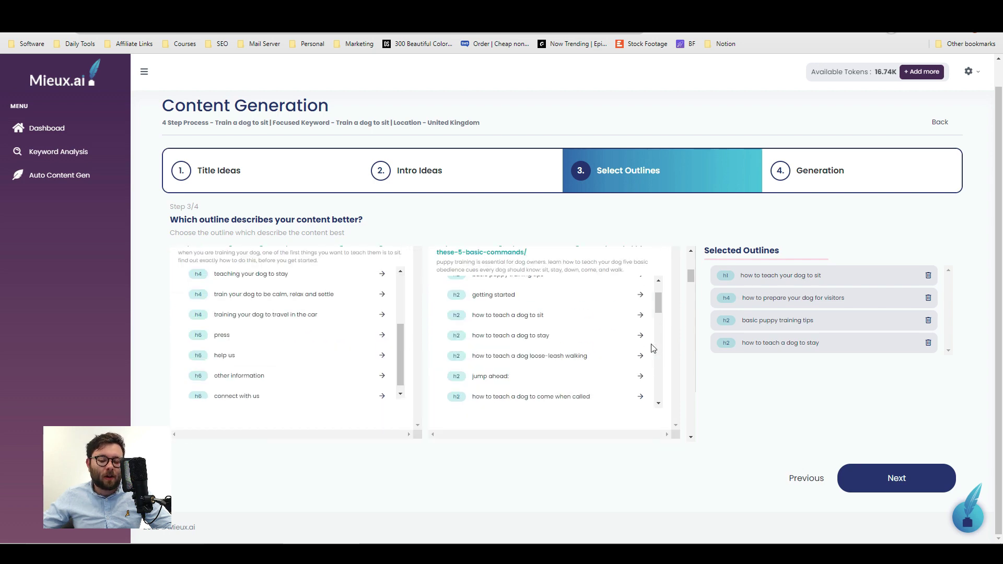
pyautogui.scroll(-2, 684, 332)
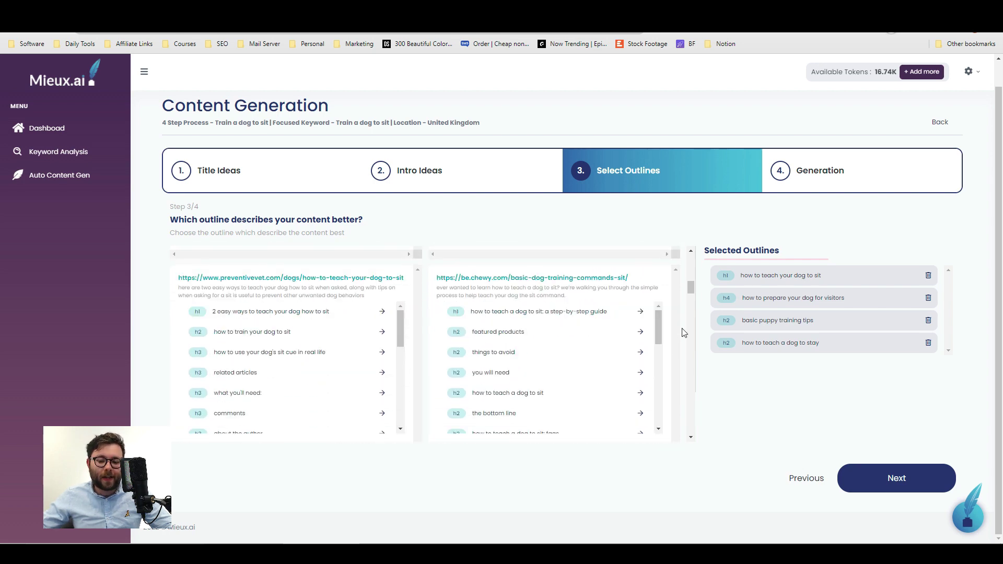
pyautogui.scroll(-4, 683, 333)
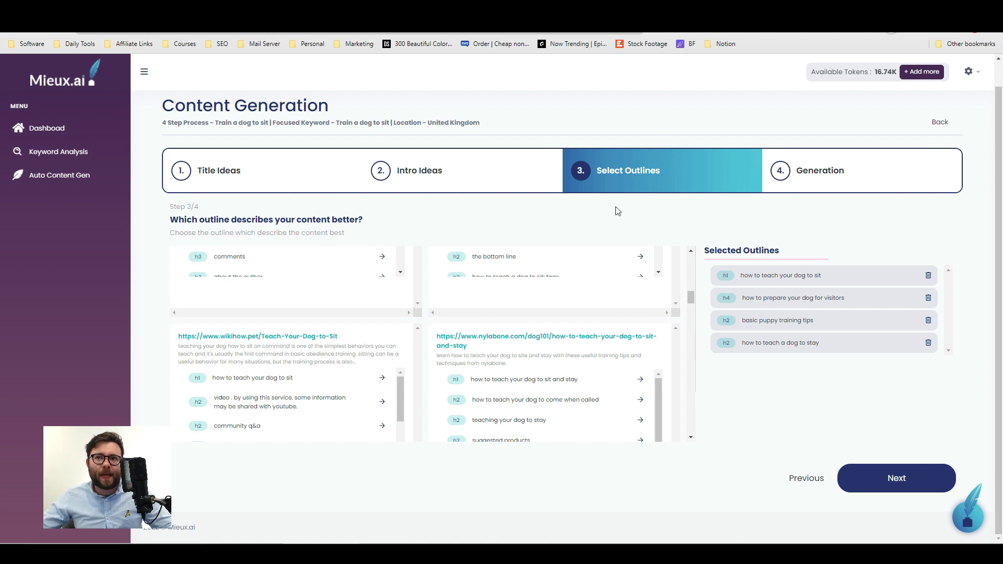
pyautogui.scroll(-5, 688, 330)
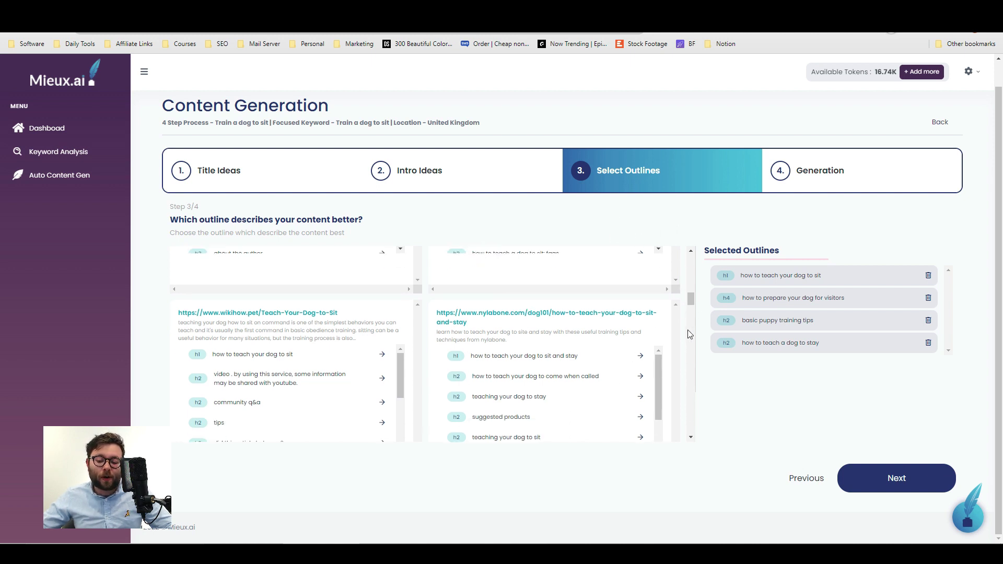
pyautogui.click(926, 473)
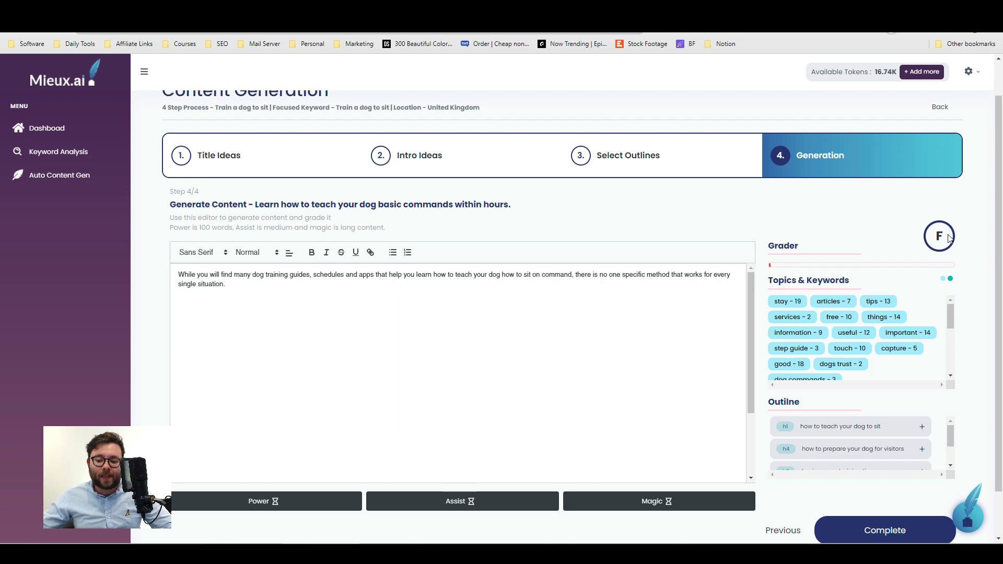
# Insert the four selected outline headings on a new line below the intro.
pyautogui.scroll(-1, 798, 305)
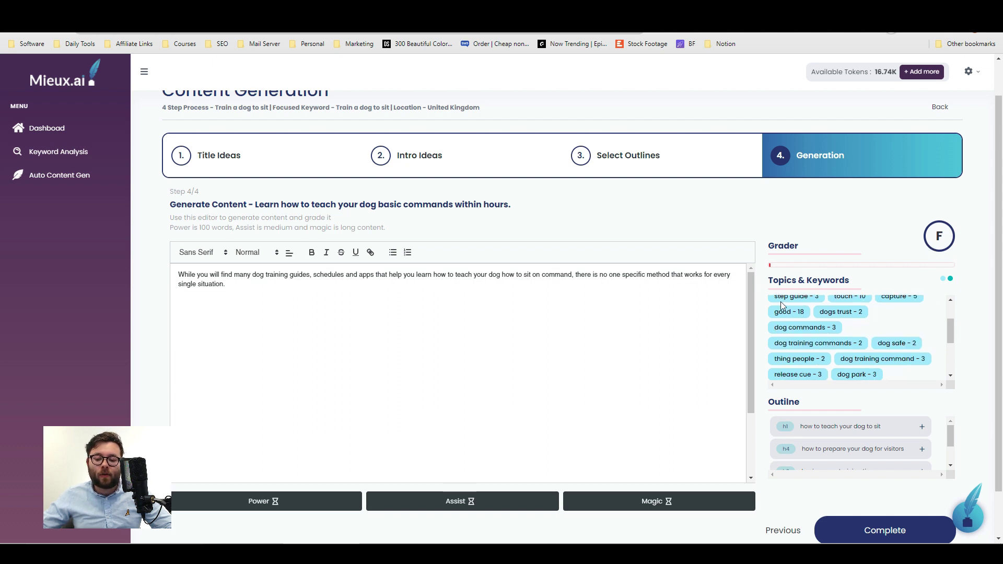
pyautogui.scroll(-1, 895, 345)
pyautogui.scroll(-1, 920, 371)
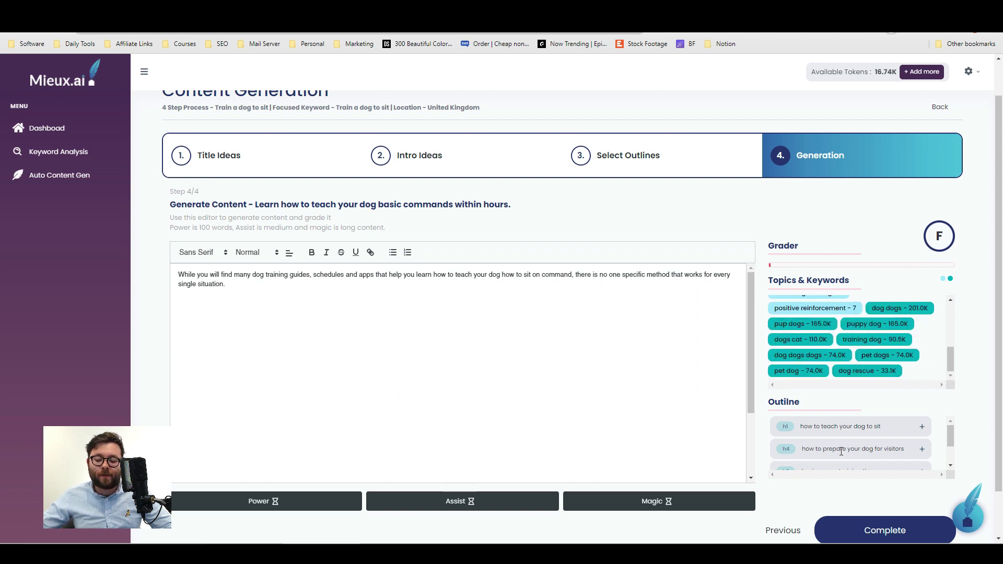
pyautogui.scroll(-2, 841, 439)
pyautogui.click(534, 393)
pyautogui.press('Return')
pyautogui.scroll(3, 887, 441)
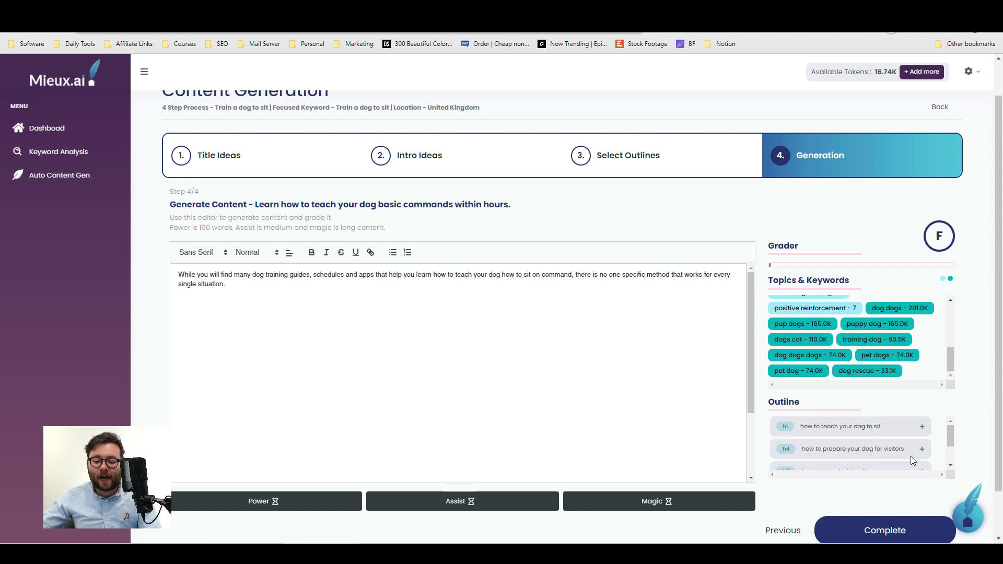
pyautogui.click(922, 427)
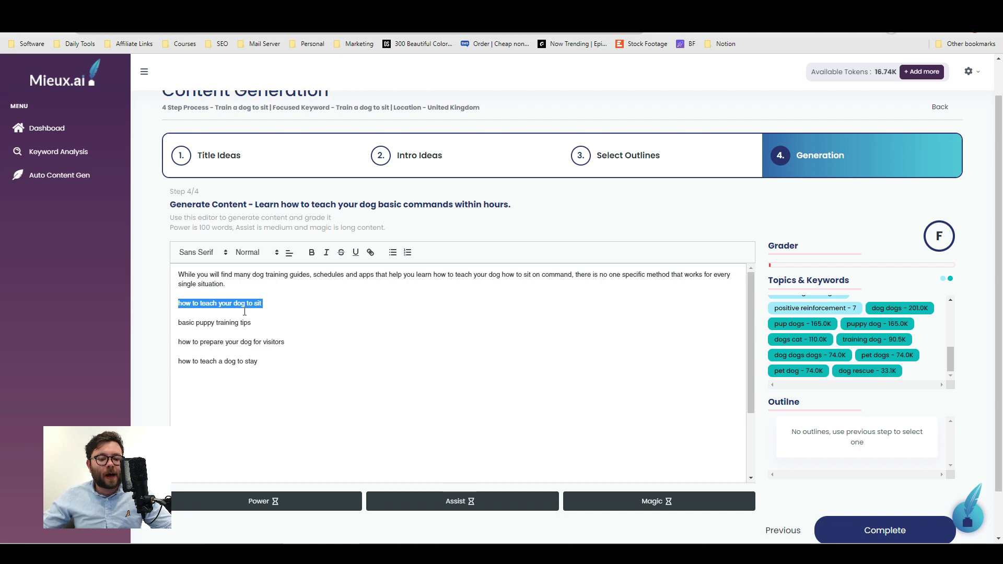
# Set all four inserted headings to Large text size.
pyautogui.click(247, 252)
pyautogui.click(248, 299)
pyautogui.moveTo(178, 329); pyautogui.dragTo(288, 329)
pyautogui.click(248, 252)
pyautogui.click(249, 299)
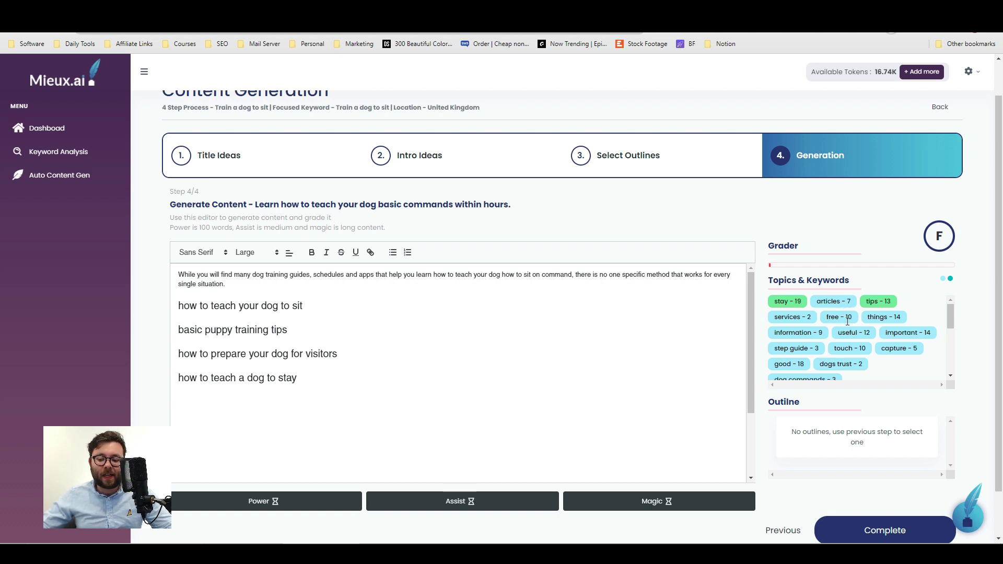
# Highlight the descriptions of the Power (100 words) and Magic (long content) generators.
pyautogui.scroll(-1, 857, 320)
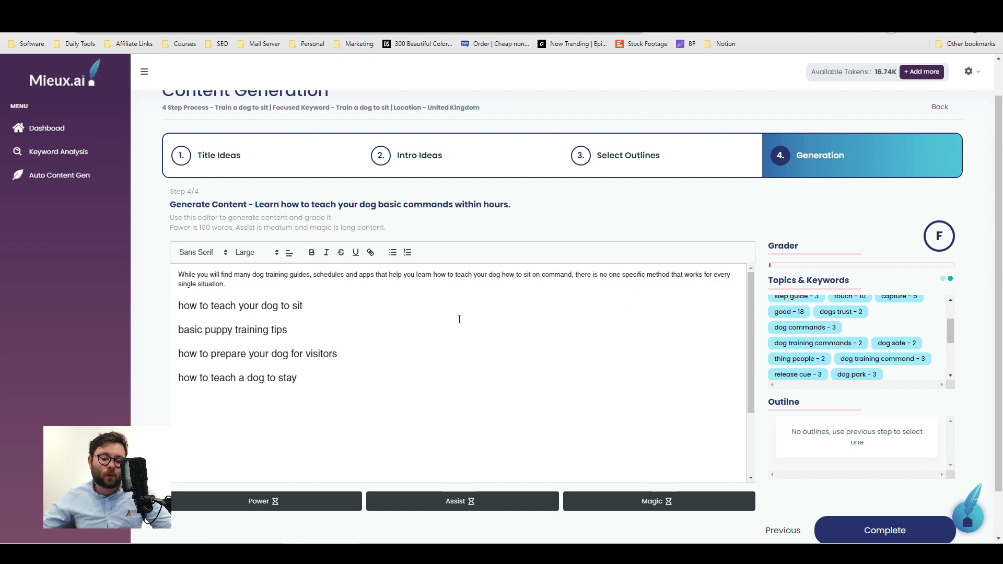
pyautogui.click(157, 410)
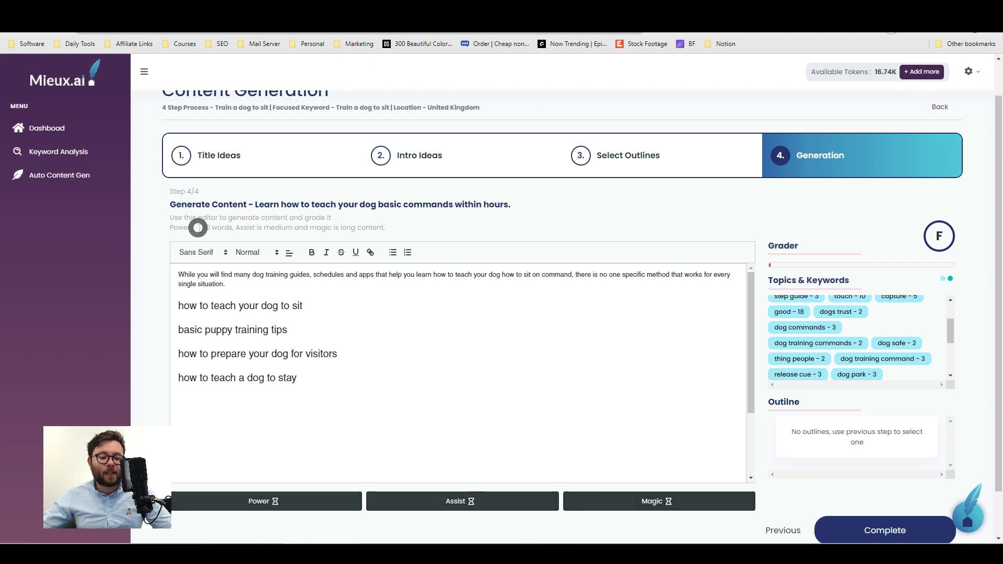
pyautogui.moveTo(199, 228); pyautogui.dragTo(259, 232)
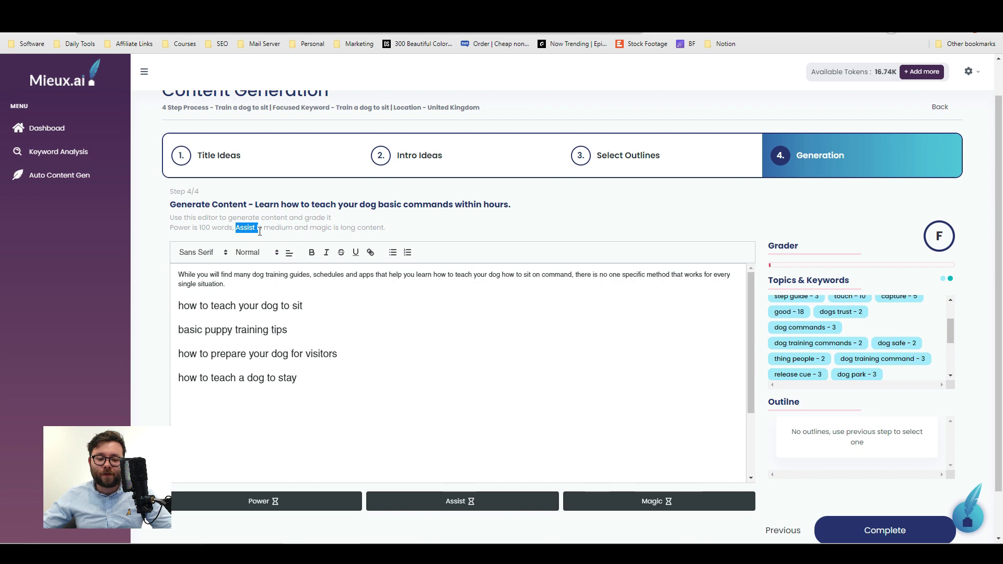
pyautogui.moveTo(265, 230); pyautogui.dragTo(333, 230)
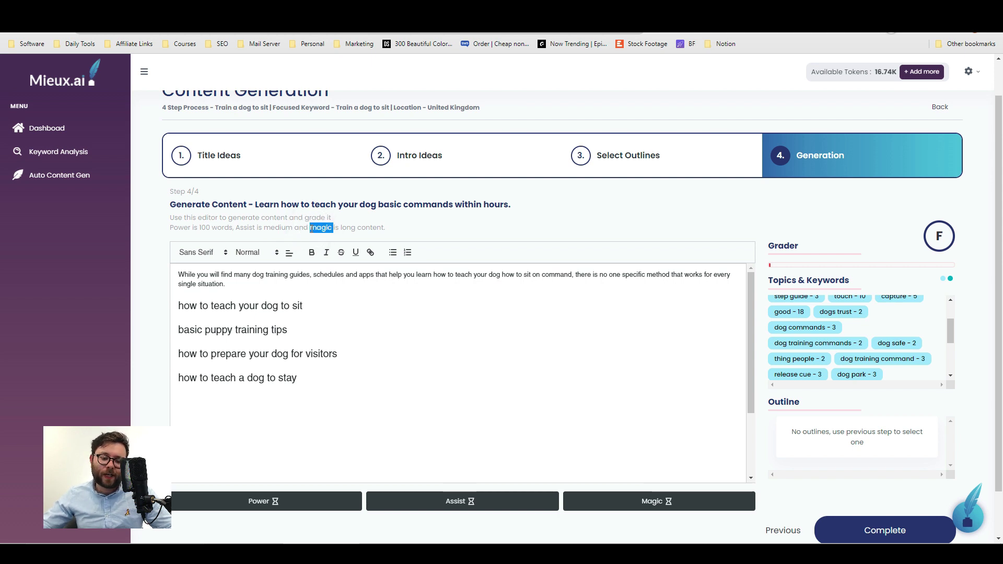
# Generate about 100 words of content on a new line under the sit heading.
pyautogui.click(411, 327)
pyautogui.press('Return')
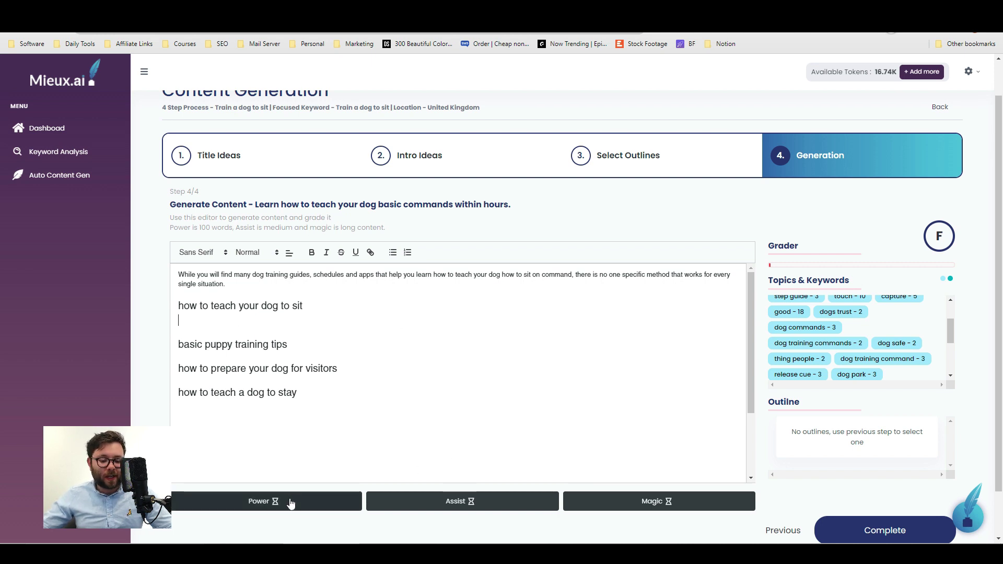
pyautogui.click(267, 507)
pyautogui.moveTo(618, 311); pyautogui.dragTo(178, 314)
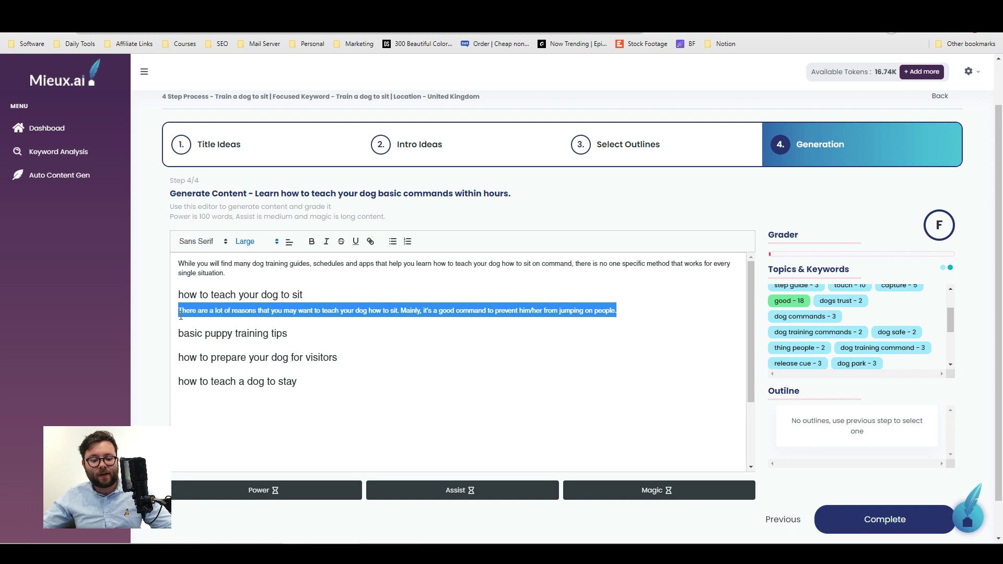
pyautogui.click(632, 315)
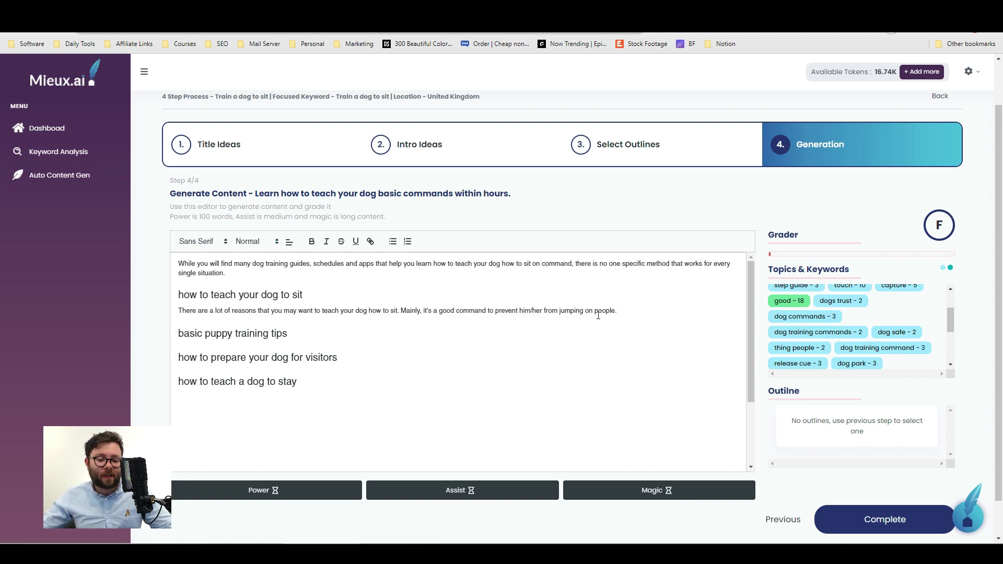
pyautogui.moveTo(197, 295); pyautogui.dragTo(320, 294)
pyautogui.click(636, 311)
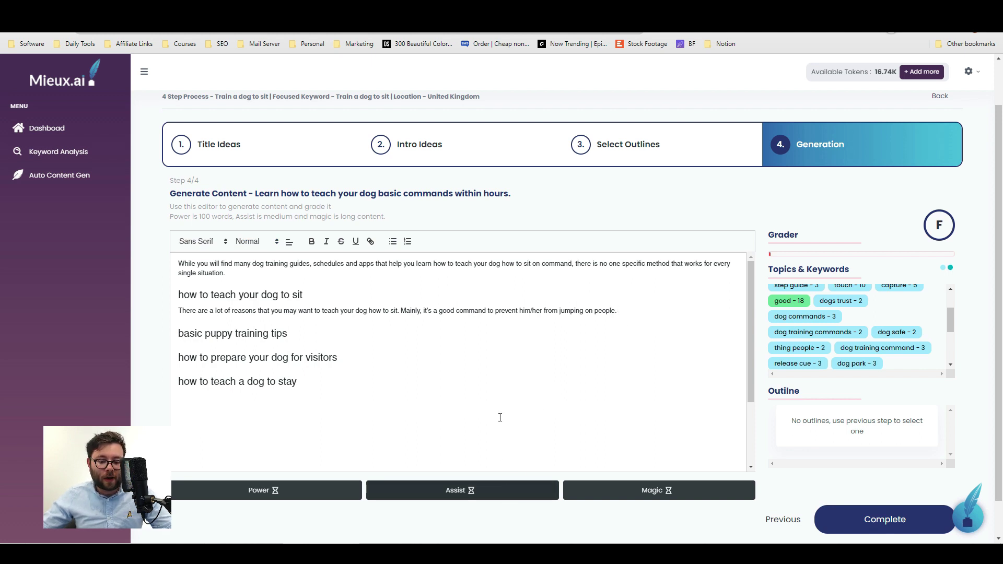
# Run Assist on the reasons-to-sit paragraph and select the generated keyword lines.
pyautogui.click(501, 308)
pyautogui.tripleClick(634, 308)
pyautogui.click(486, 490)
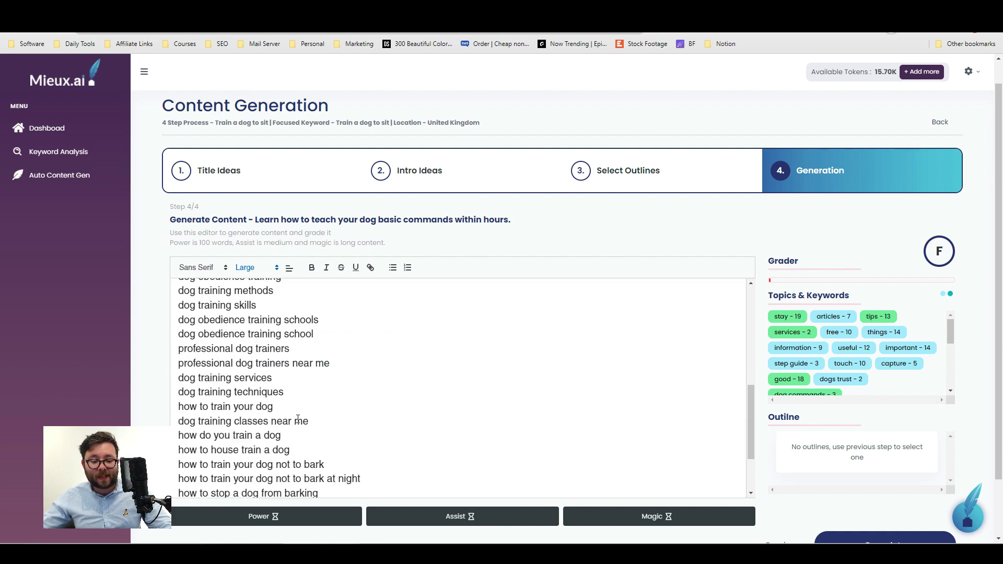
pyautogui.scroll(15, 298, 419)
pyautogui.click(208, 378)
pyautogui.moveTo(208, 378); pyautogui.dragTo(331, 433)
pyautogui.click(607, 369)
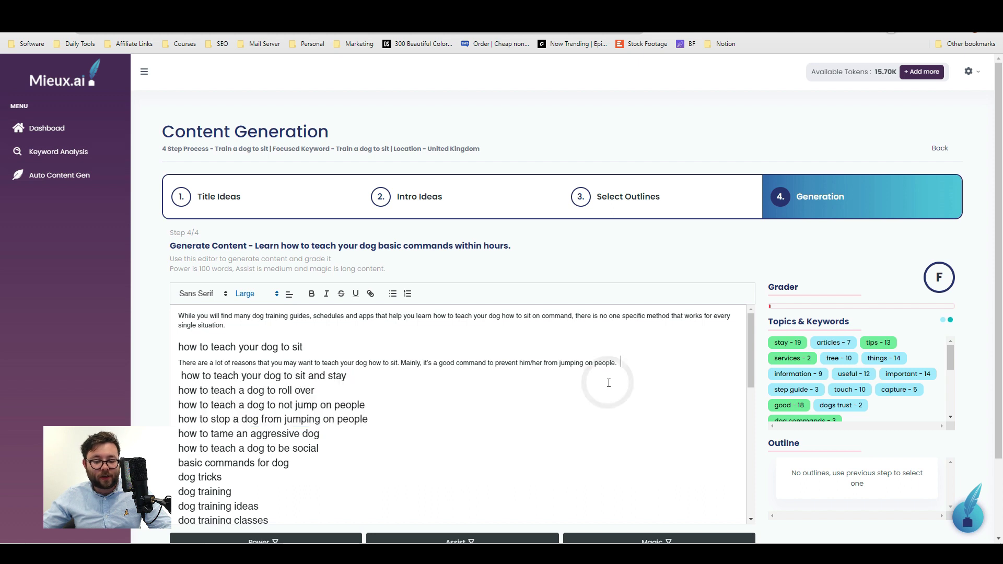
pyautogui.moveTo(190, 378); pyautogui.dragTo(317, 433)
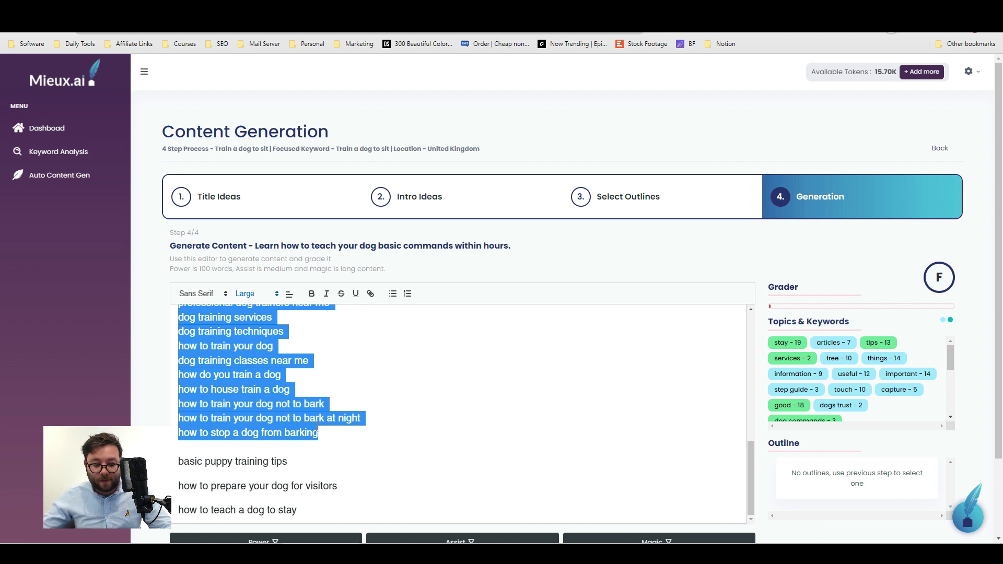
# Delete the keyword lines, the remaining outline headings and the sit paragraph.
pyautogui.press('BackSpace')
pyautogui.click(967, 517)
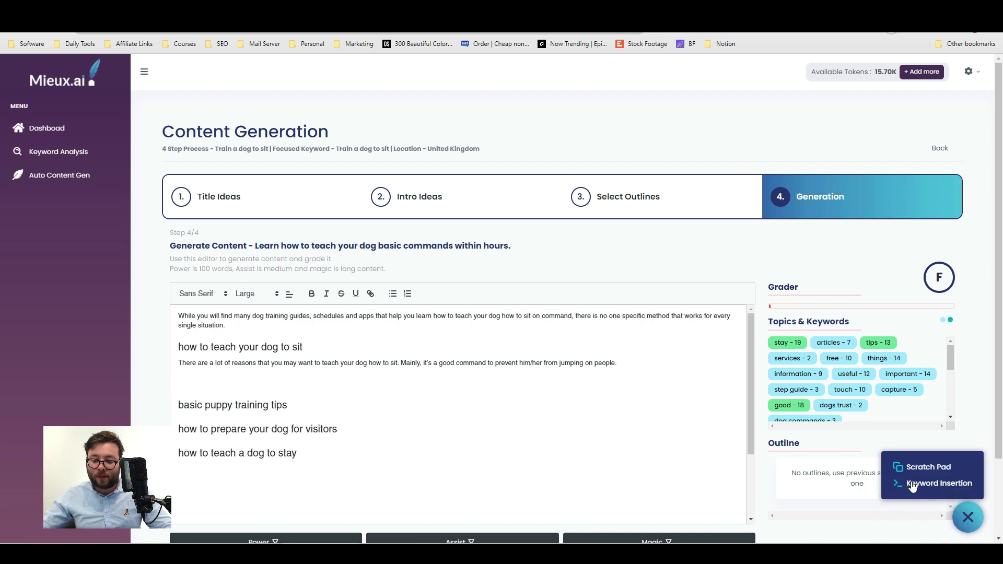
pyautogui.moveTo(298, 453); pyautogui.dragTo(155, 349)
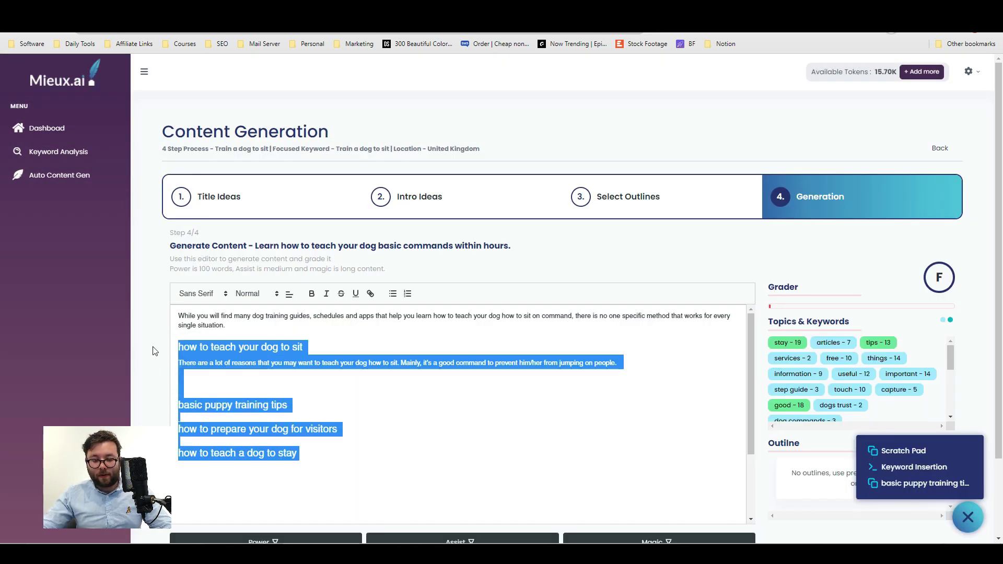
pyautogui.press('BackSpace')
pyautogui.press('BackSpace')
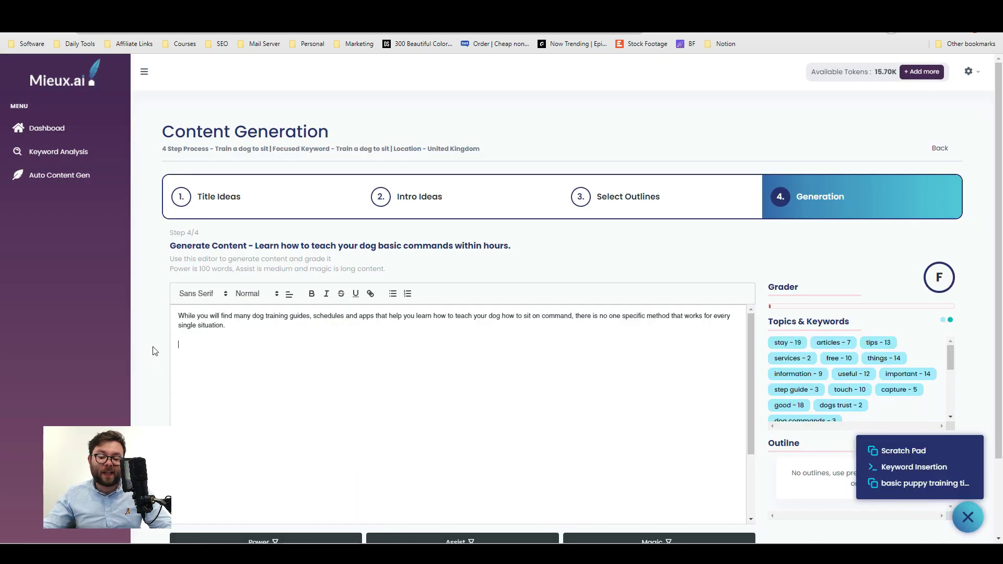
# Generate a new passage with Assist on a fresh line below the introduction.
pyautogui.press('Return')
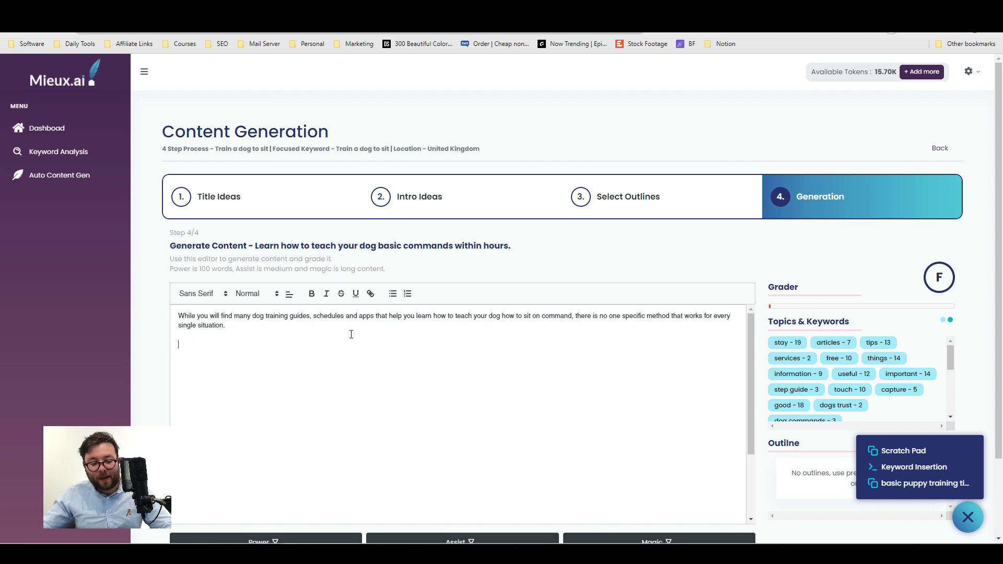
pyautogui.scroll(-1, 397, 397)
pyautogui.click(488, 491)
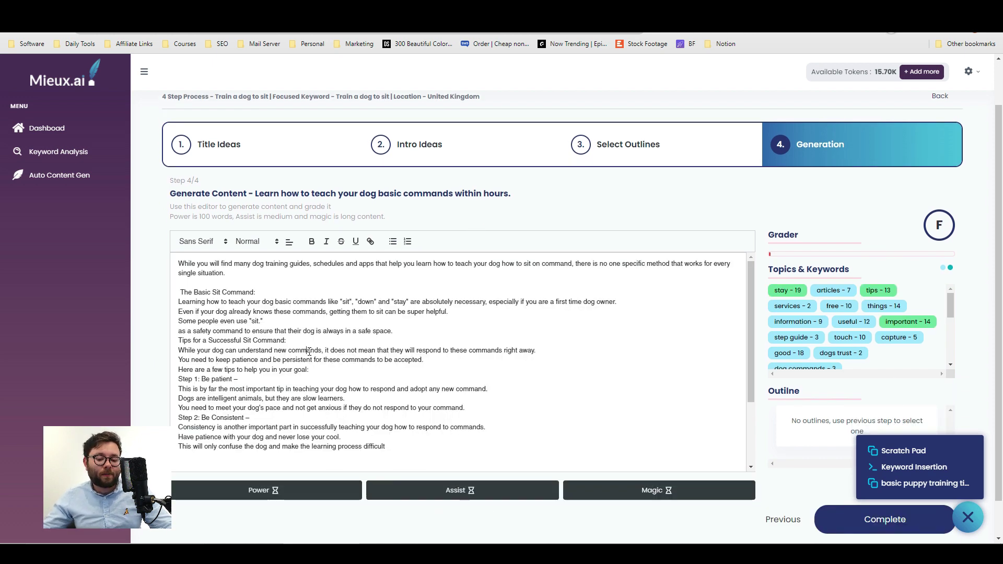
# Add blank lines after the basic-commands and super-helpful lines to space out the passage.
pyautogui.click(307, 351)
pyautogui.click(181, 291)
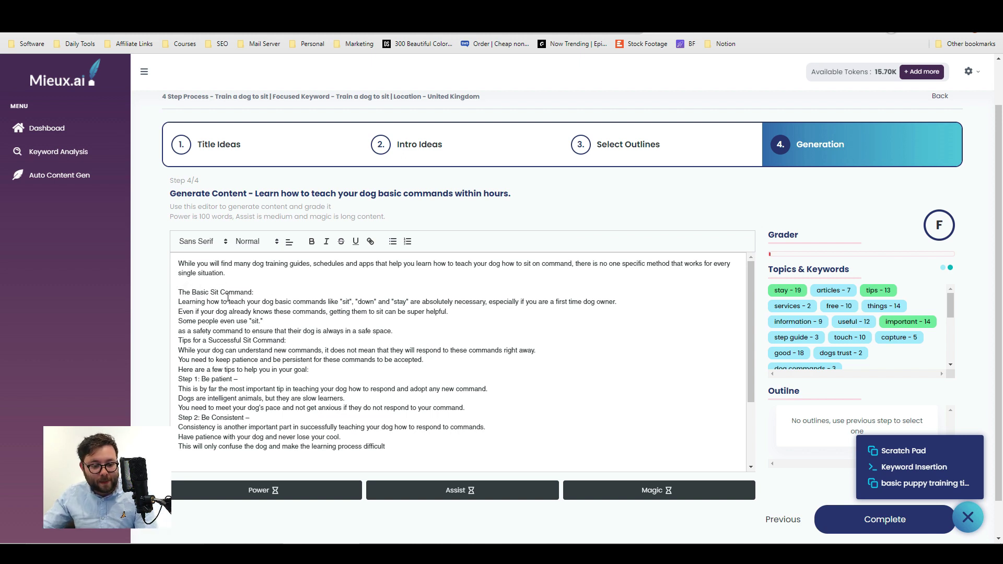
pyautogui.moveTo(224, 300); pyautogui.dragTo(634, 299)
pyautogui.click(634, 302)
pyautogui.press('Return')
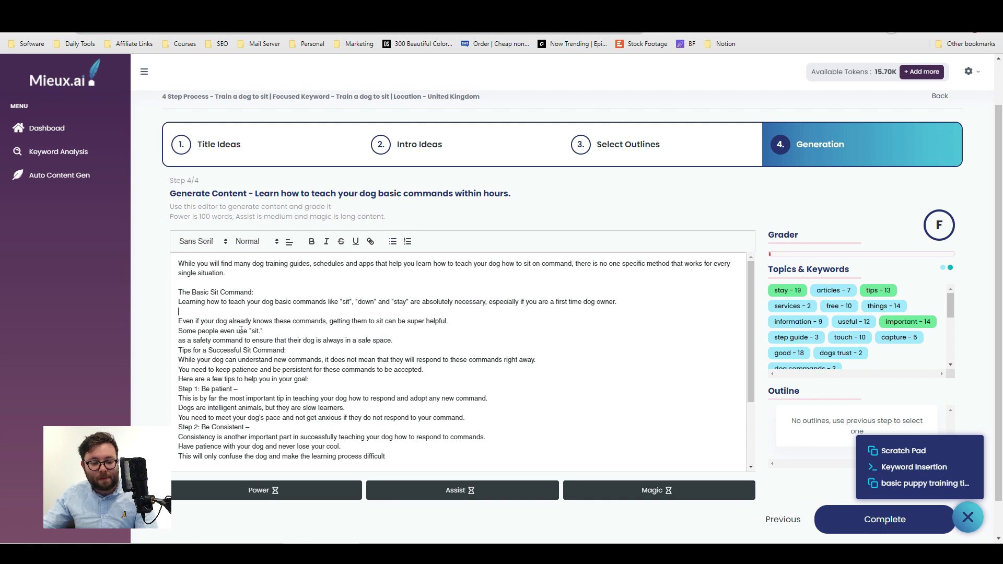
pyautogui.click(494, 324)
pyautogui.press('Return')
pyautogui.press('Return')
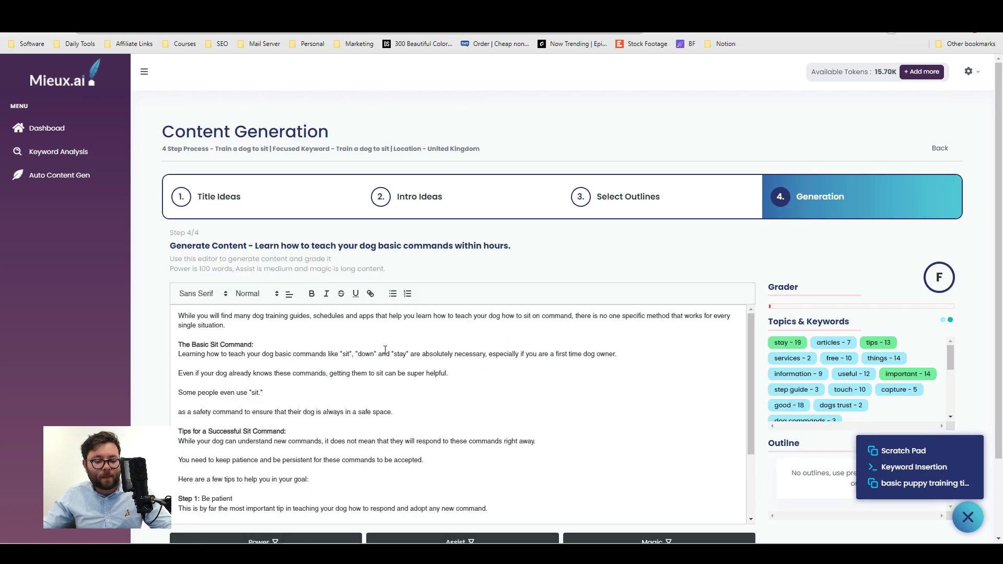
# Generate long content to extend the dog-commands article with more steps.
pyautogui.scroll(-3, 739, 301)
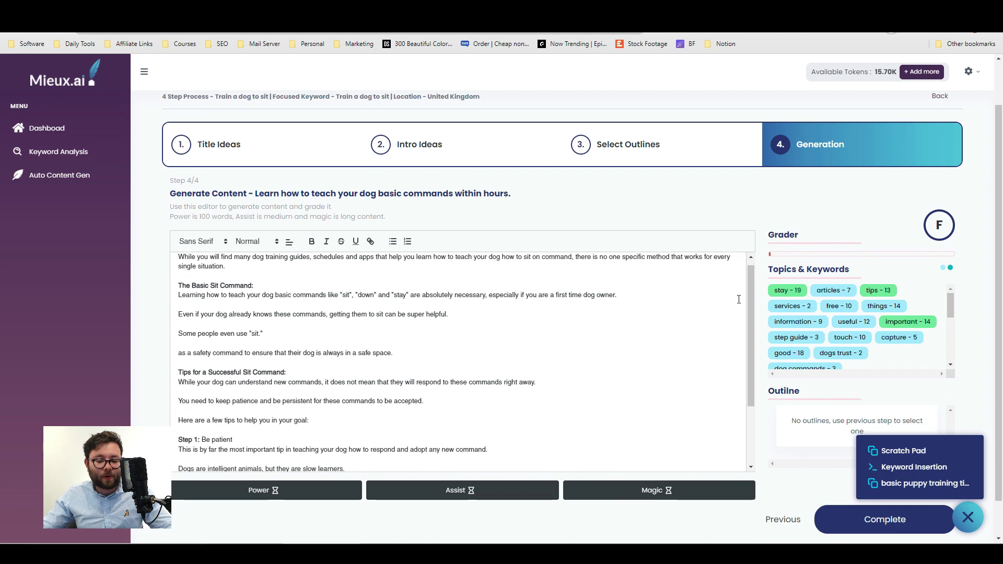
pyautogui.scroll(-3, 739, 301)
pyautogui.scroll(-1, 679, 397)
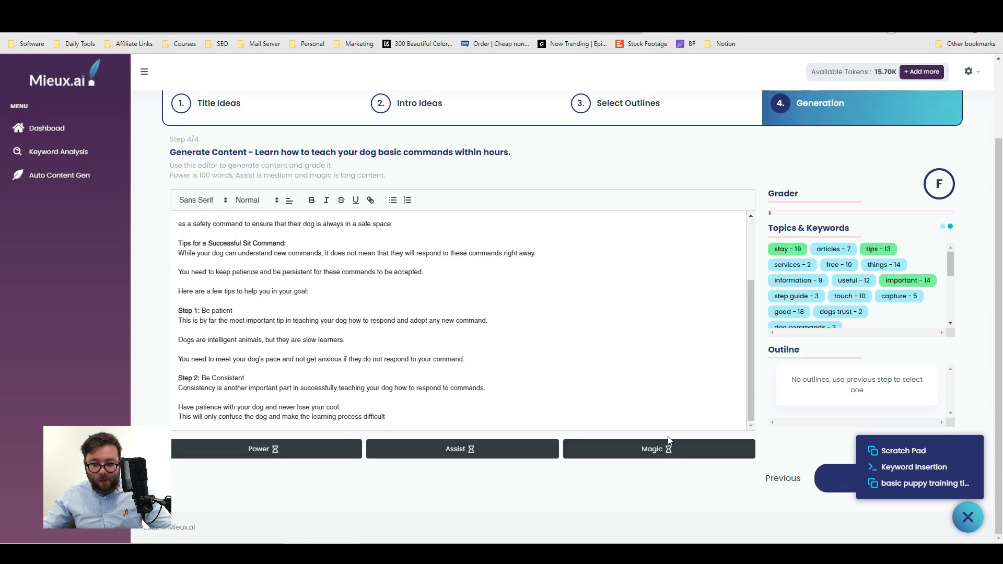
pyautogui.click(648, 451)
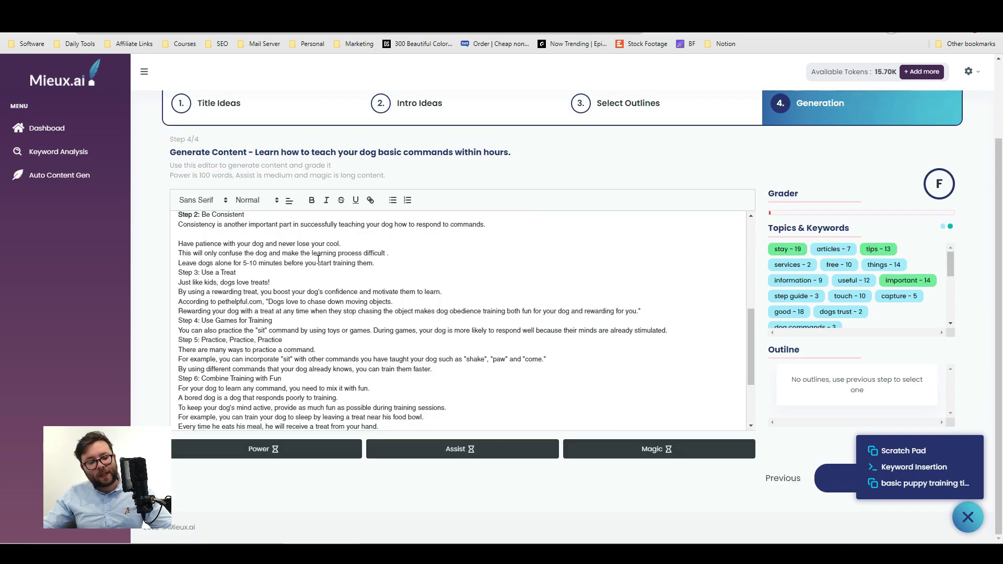
# Add blank lines after the never-lose-your-cool and Leave-dogs-alone lines and below Step 3.
pyautogui.scroll(5, 352, 403)
pyautogui.click(351, 296)
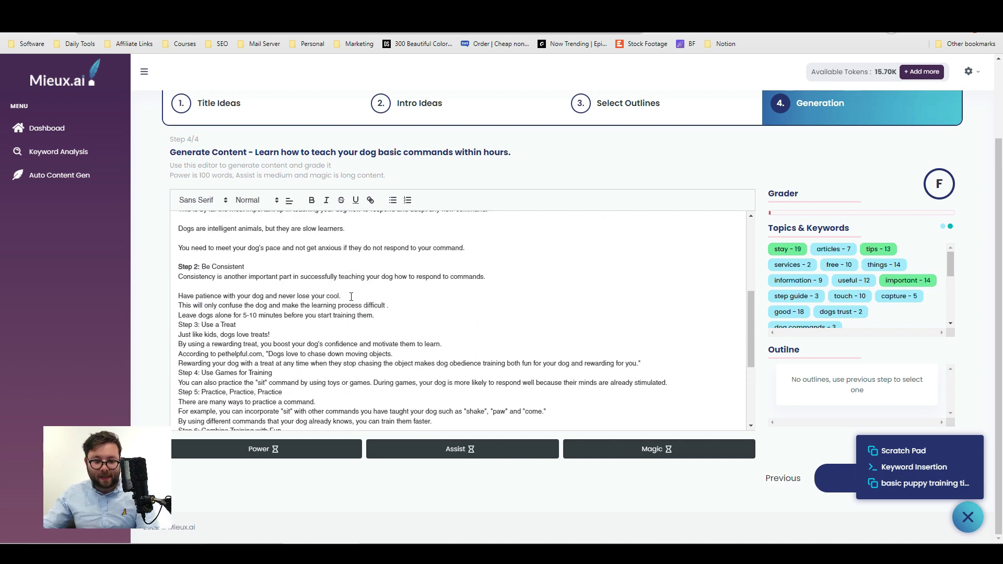
pyautogui.press('Return')
pyautogui.click(397, 315)
pyautogui.press('Return')
pyautogui.click(395, 334)
pyautogui.press('Return')
pyautogui.click(256, 353)
pyautogui.press('Return')
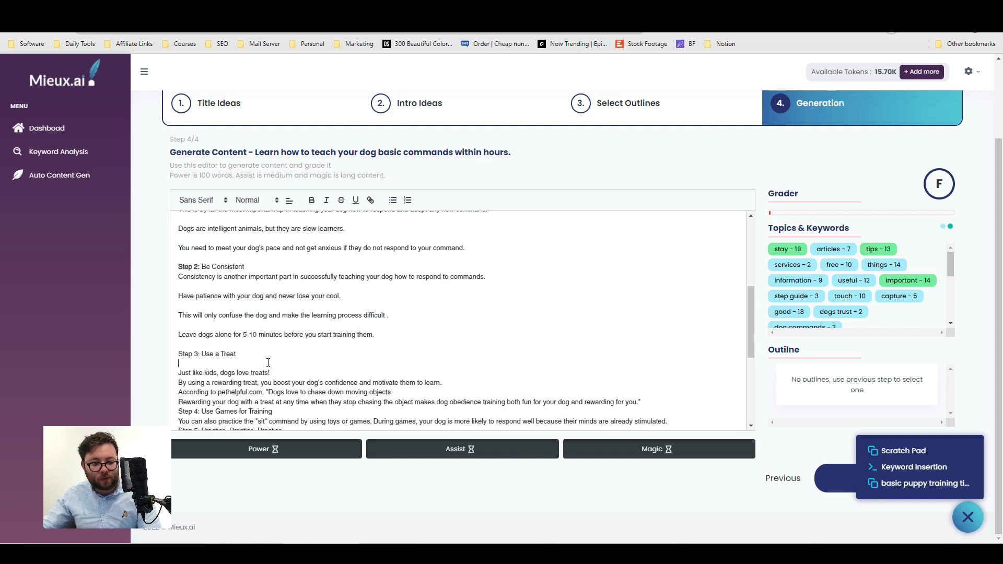
# Space out the Step 3 treat section with blank lines through to Step 4.
pyautogui.scroll(-1, 306, 378)
pyautogui.click(279, 320)
pyautogui.press('Return')
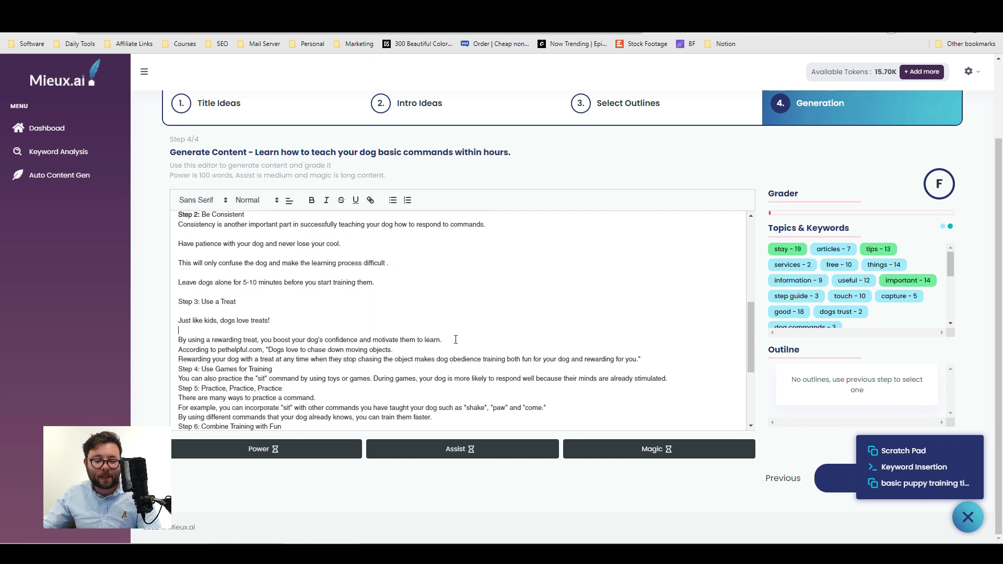
pyautogui.click(446, 341)
pyautogui.press('Return')
pyautogui.scroll(-1, 446, 340)
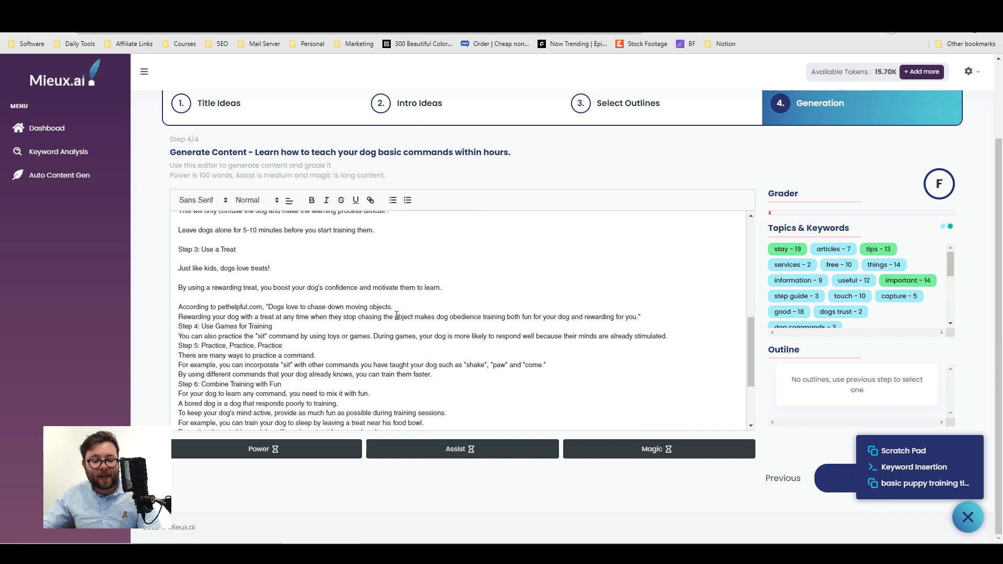
pyautogui.click(398, 307)
pyautogui.press('Return')
pyautogui.click(312, 333)
pyautogui.press('Return')
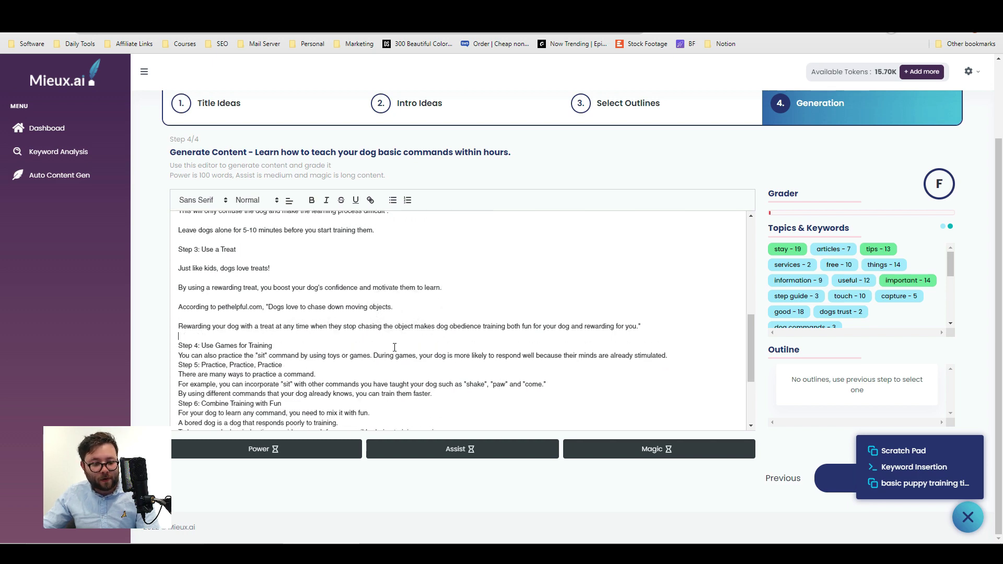
# Add blank lines through the Step 4 and Step 5 sections, before Steps 5 and 6.
pyautogui.scroll(-1, 482, 344)
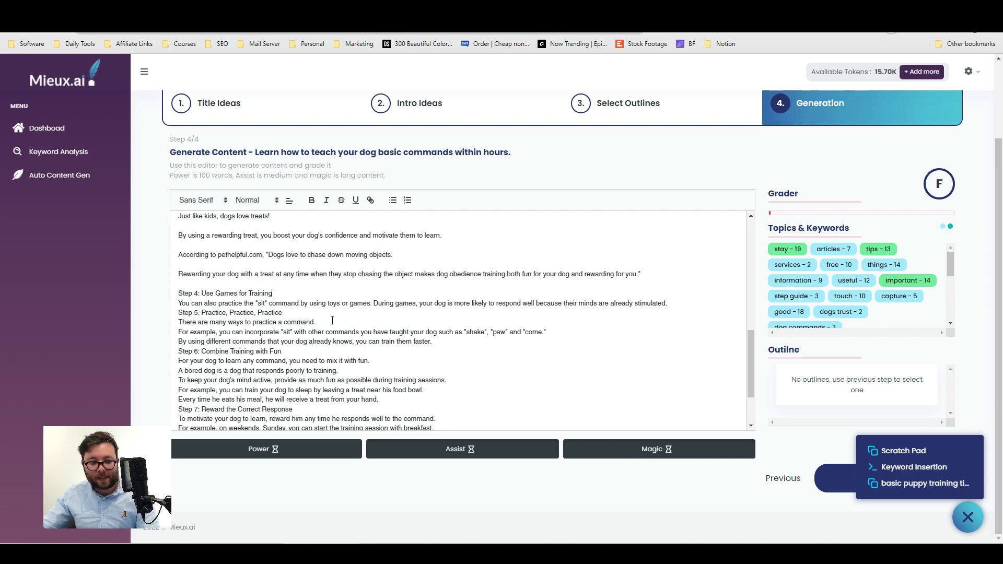
pyautogui.click(680, 305)
pyautogui.press('Return')
pyautogui.click(316, 333)
pyautogui.press('Return')
pyautogui.scroll(-1, 441, 314)
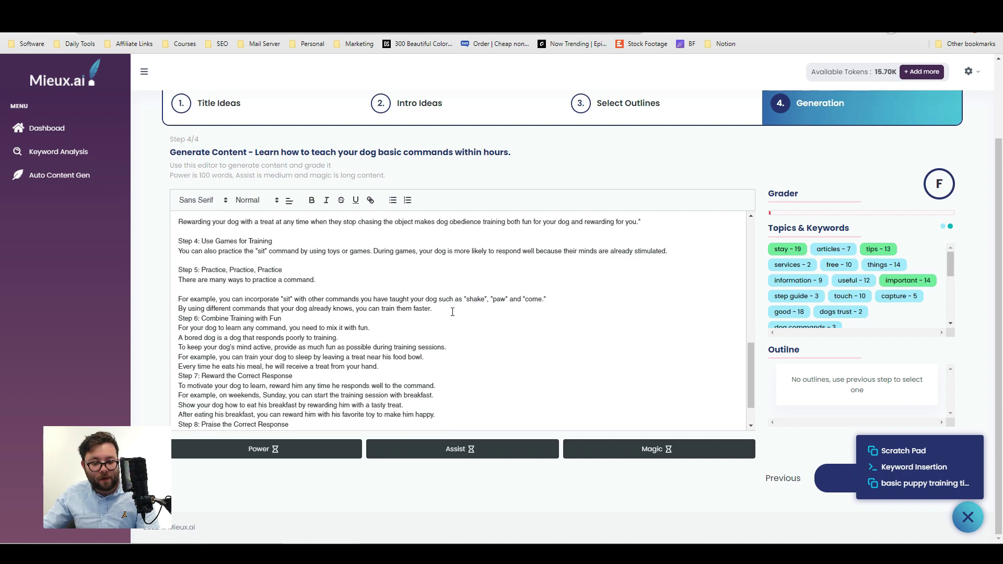
pyautogui.click(453, 312)
pyautogui.press('Return')
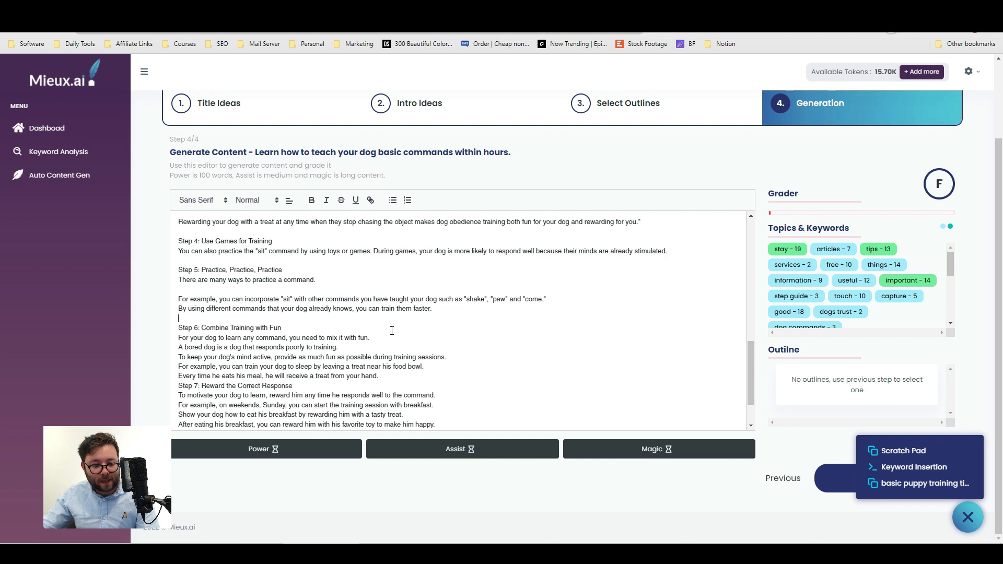
pyautogui.click(386, 338)
pyautogui.press('Return')
# Space out the Step 6 section after the bored-dog and food-bowl lines, before Step 7.
pyautogui.scroll(-1, 386, 318)
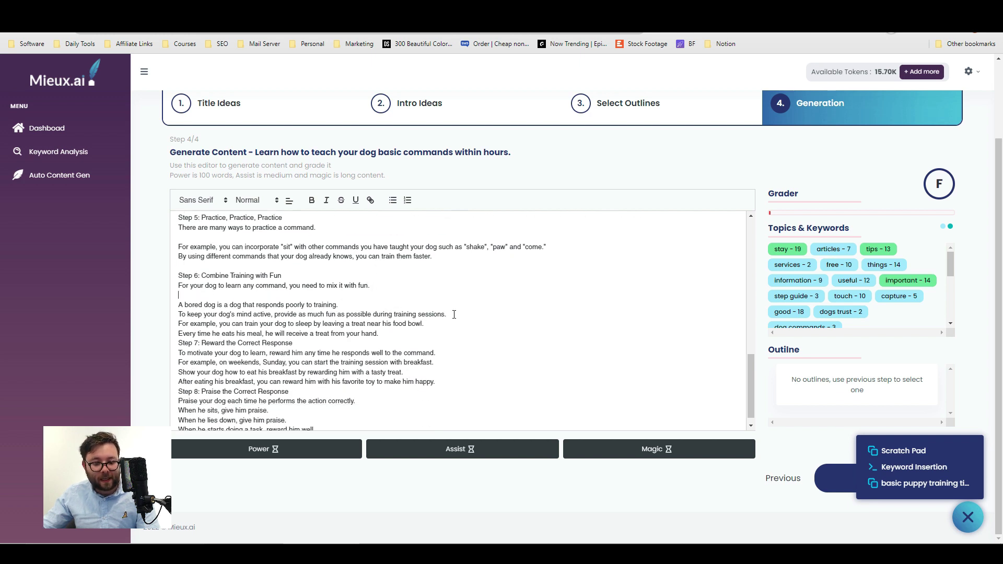
pyautogui.click(400, 307)
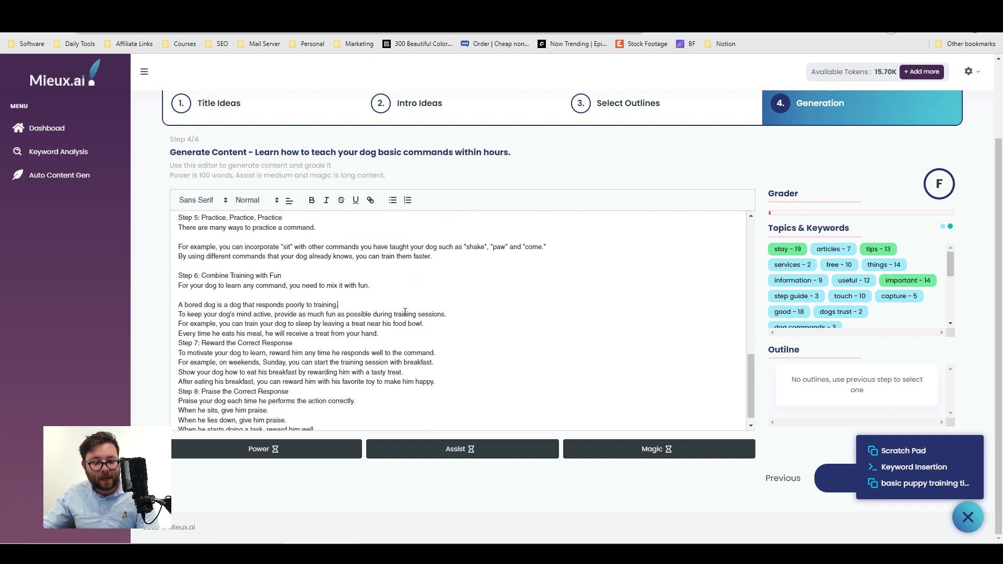
pyautogui.press('Return')
pyautogui.click(481, 323)
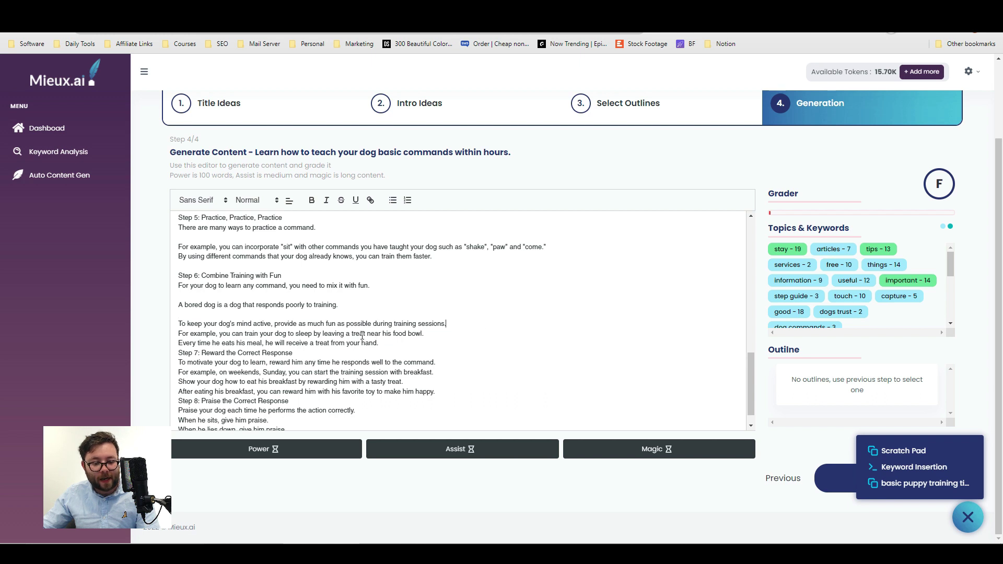
pyautogui.click(429, 335)
pyautogui.press('Return')
pyautogui.scroll(-1, 429, 335)
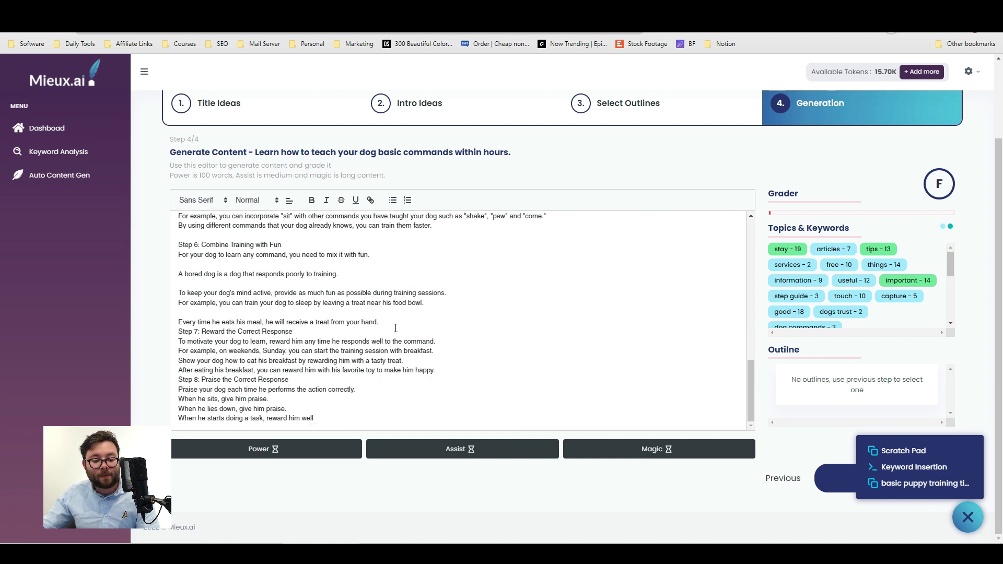
pyautogui.click(393, 324)
pyautogui.press('Return')
# Select all the article text, deselect it, and check the article's F grade.
pyautogui.scroll(-1, 375, 330)
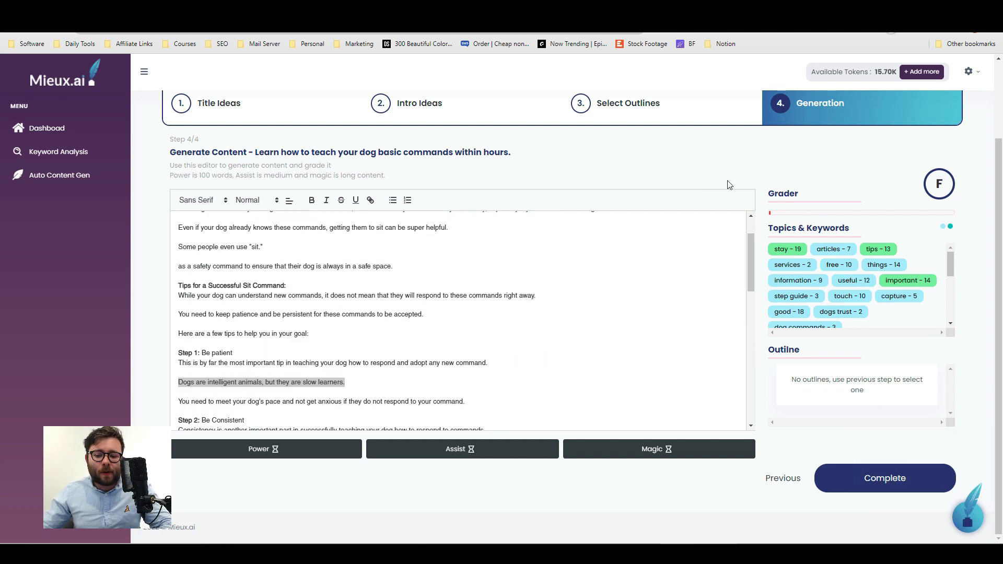
pyautogui.hotkey('ctrl', 'a')
pyautogui.click(951, 198)
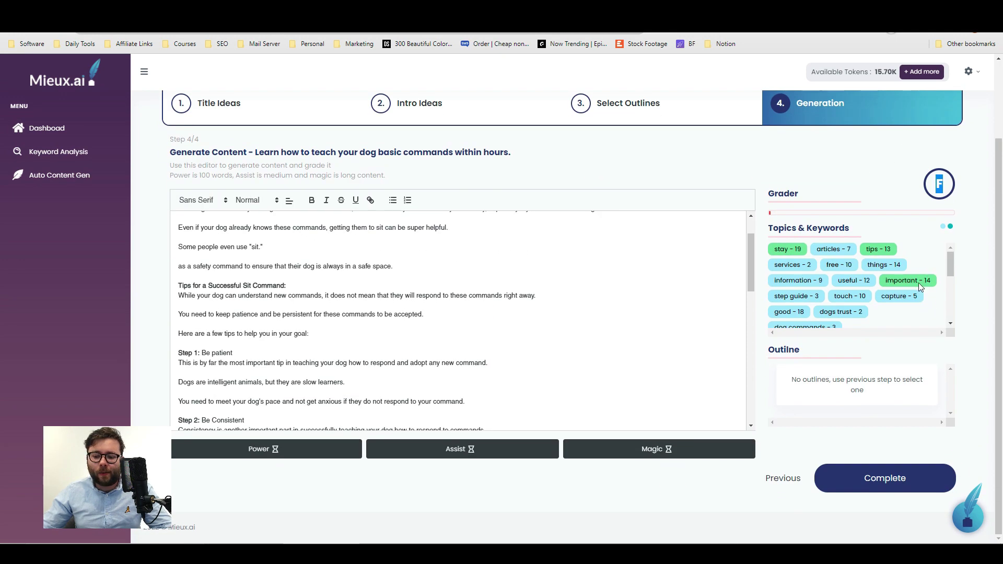
pyautogui.doubleClick(939, 183)
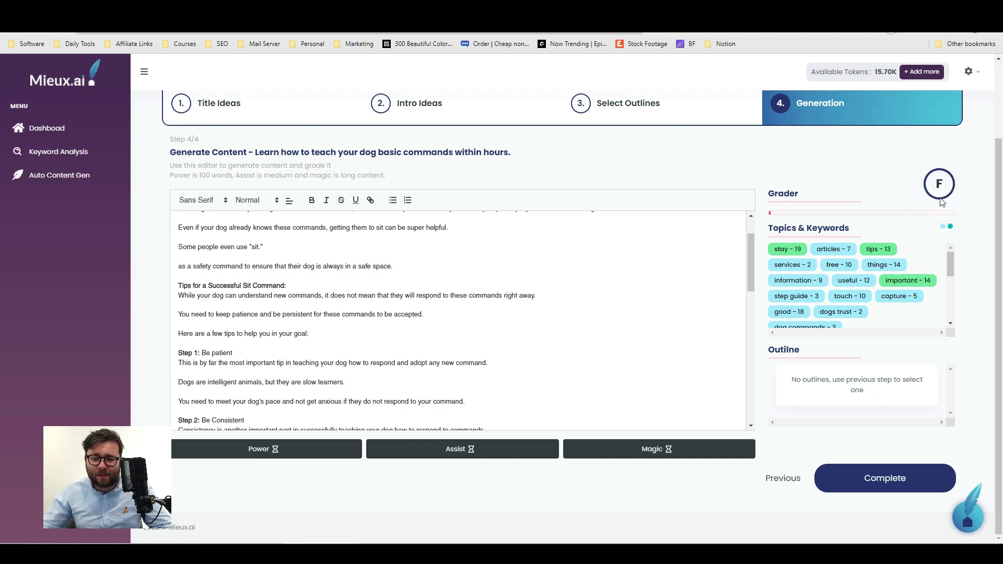
pyautogui.scroll(-10, 642, 310)
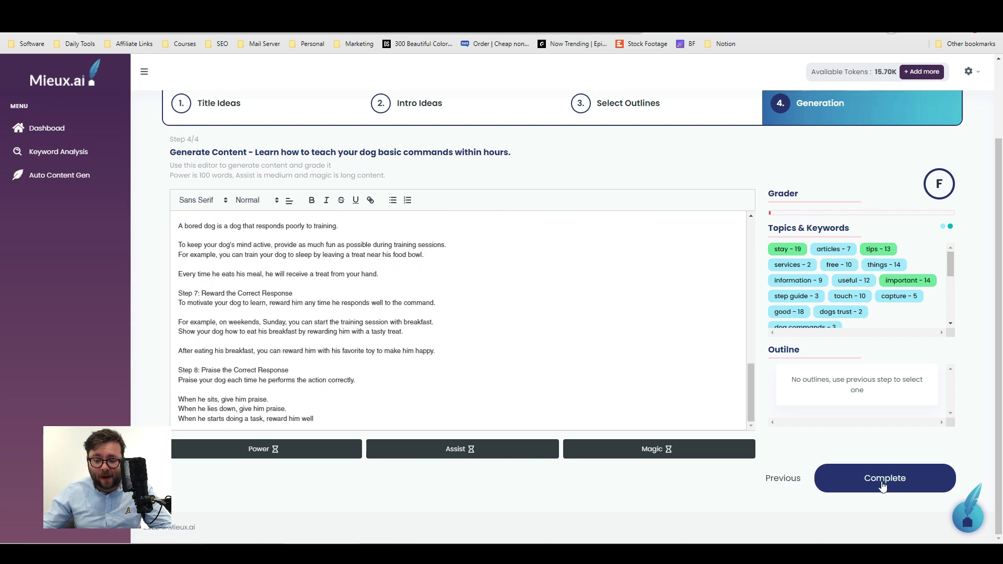
# Mark the article complete and start a long-form blog with keyword 'dog' and a pasted description.
pyautogui.click(886, 481)
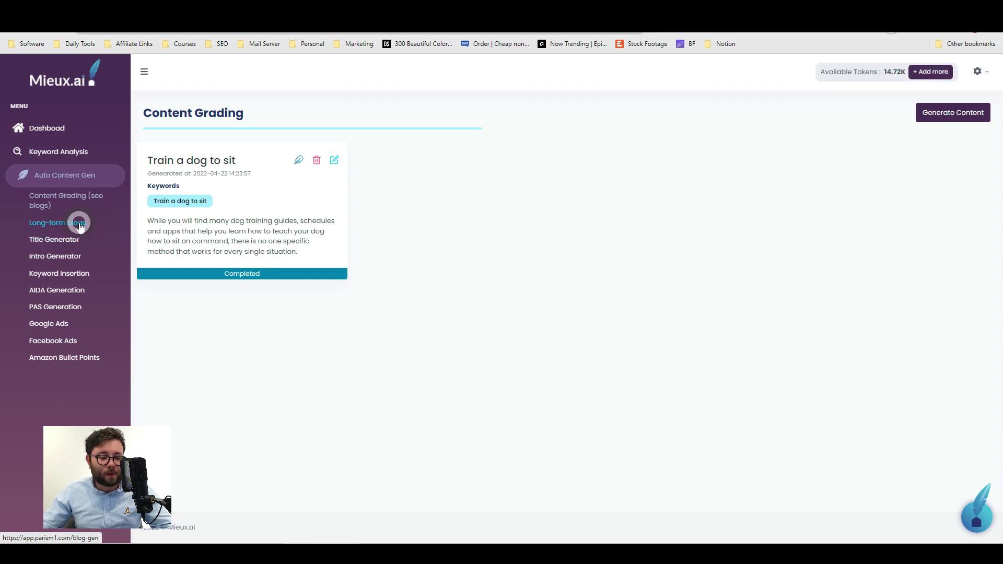
pyautogui.click(78, 224)
pyautogui.click(190, 246)
pyautogui.write('dog training')
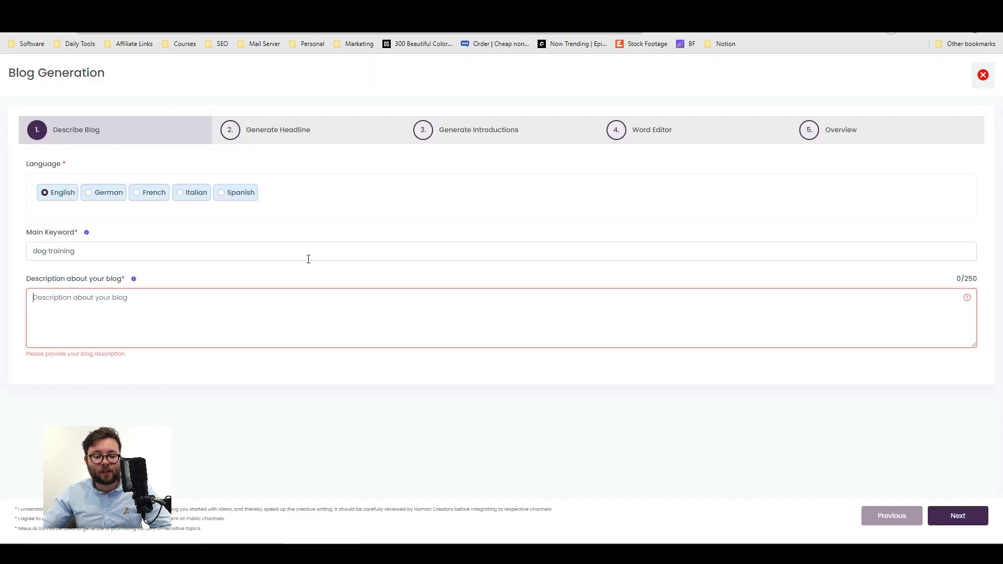
pyautogui.click(256, 314)
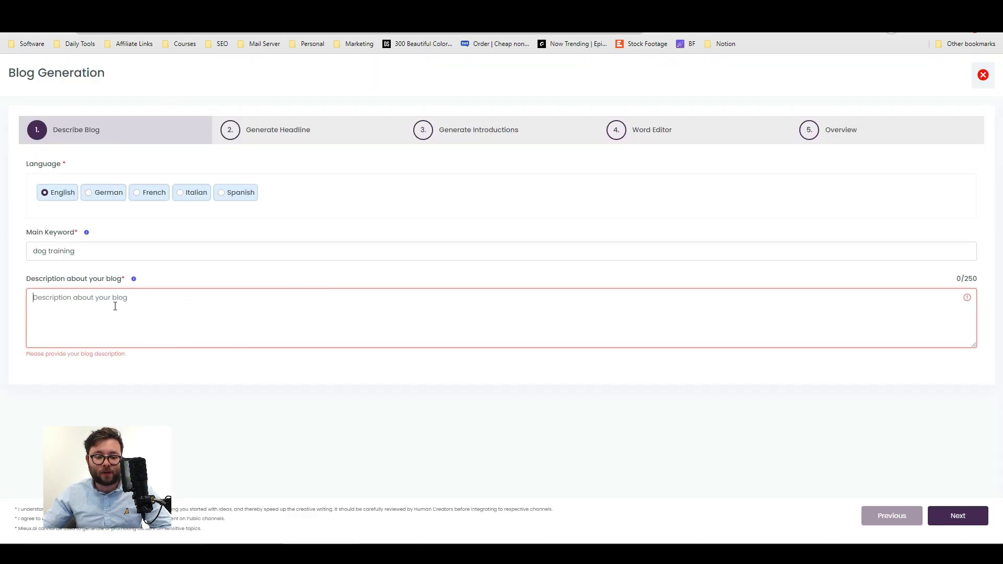
pyautogui.hotkey('ctrl', 'v')
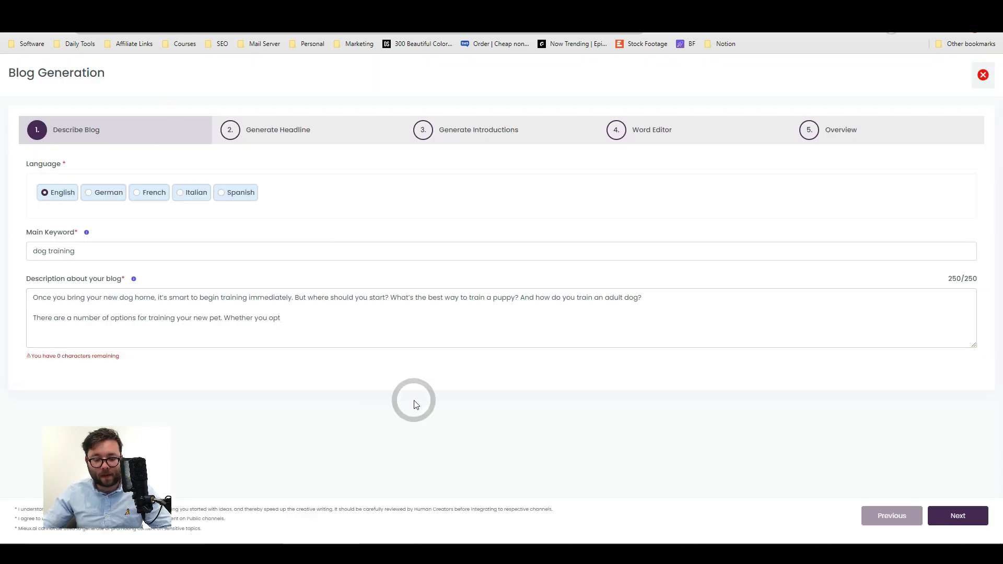
pyautogui.click(964, 518)
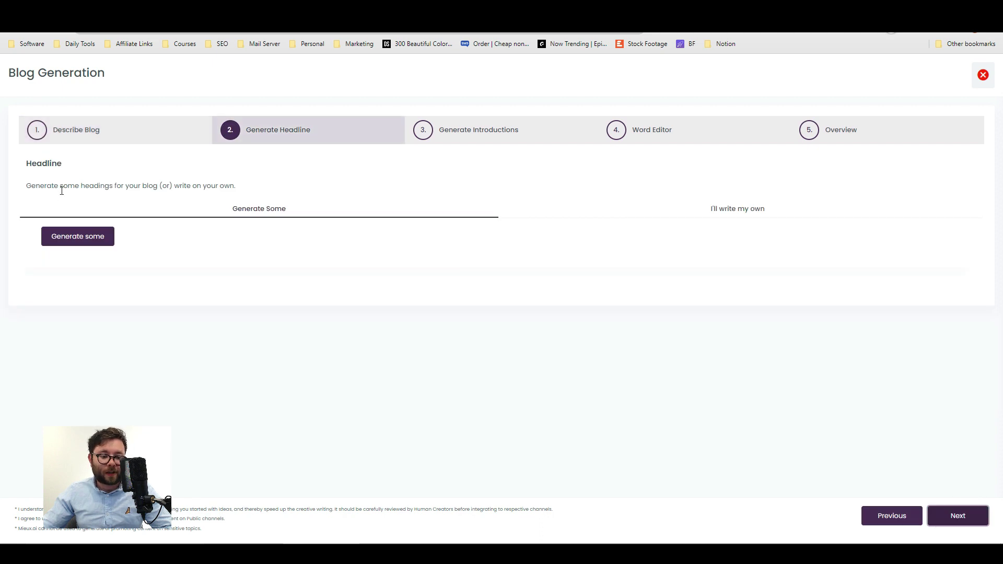
# Choose '4 Keys To Successful Dog Training' from the generated headline suggestions.
pyautogui.click(89, 239)
pyautogui.click(919, 415)
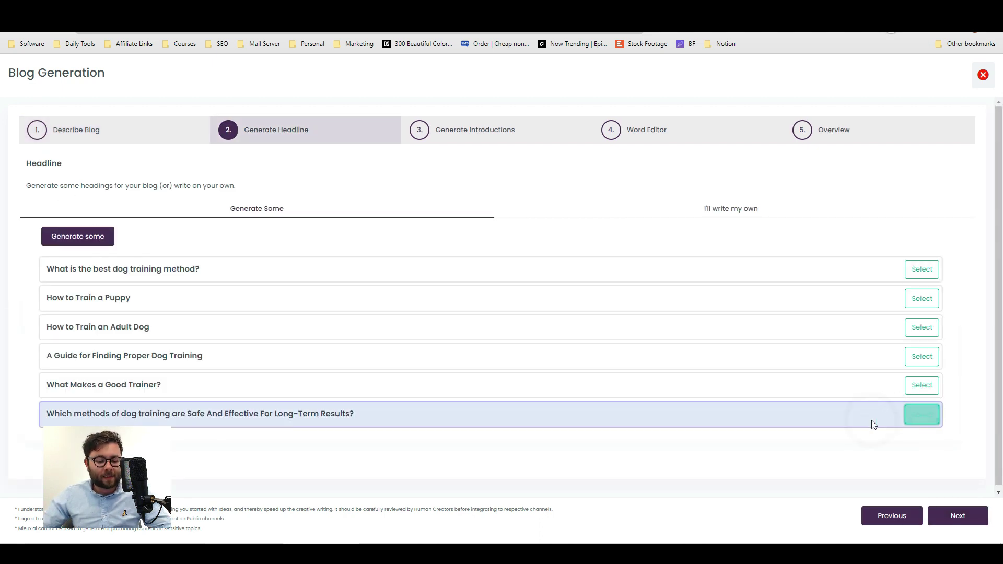
pyautogui.click(956, 519)
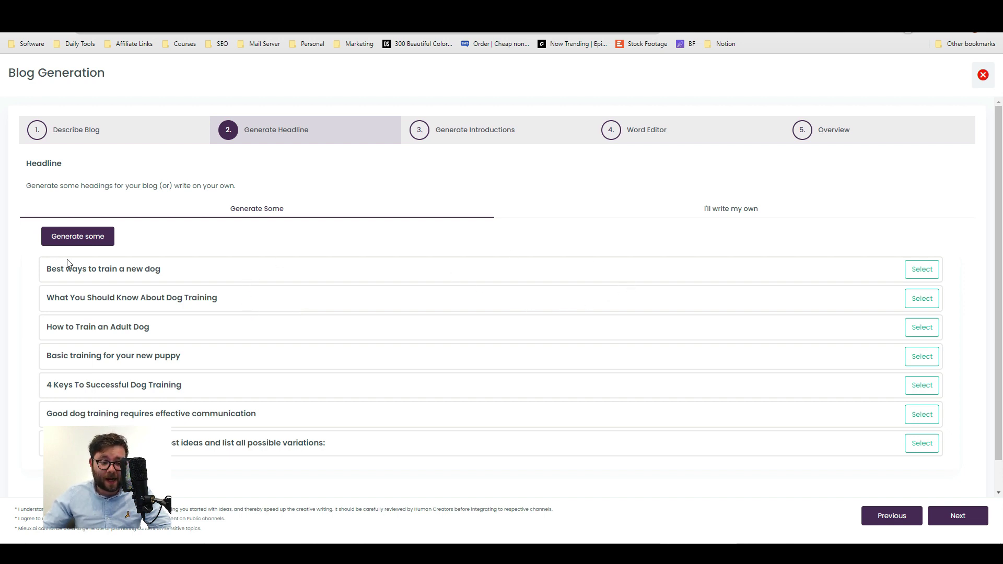
pyautogui.click(922, 385)
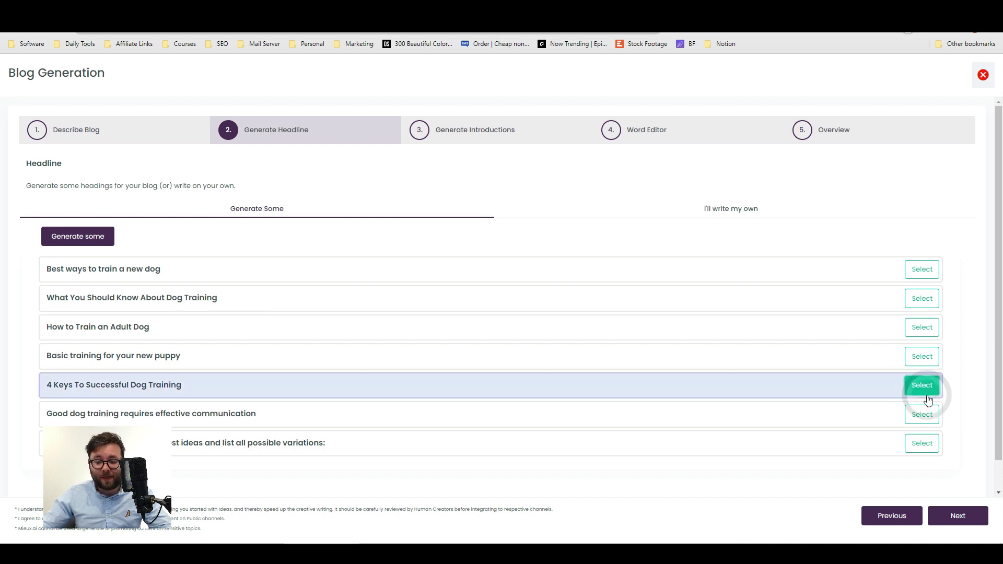
pyautogui.click(958, 516)
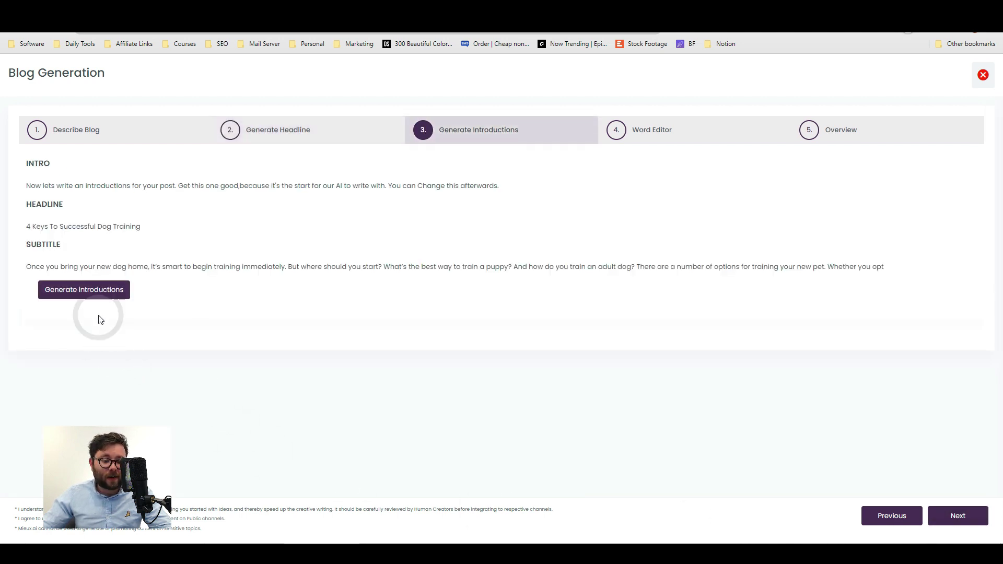
# Generate introductions, pick the loyal-companion one, and continue to the Word Editor.
pyautogui.click(97, 291)
pyautogui.click(946, 325)
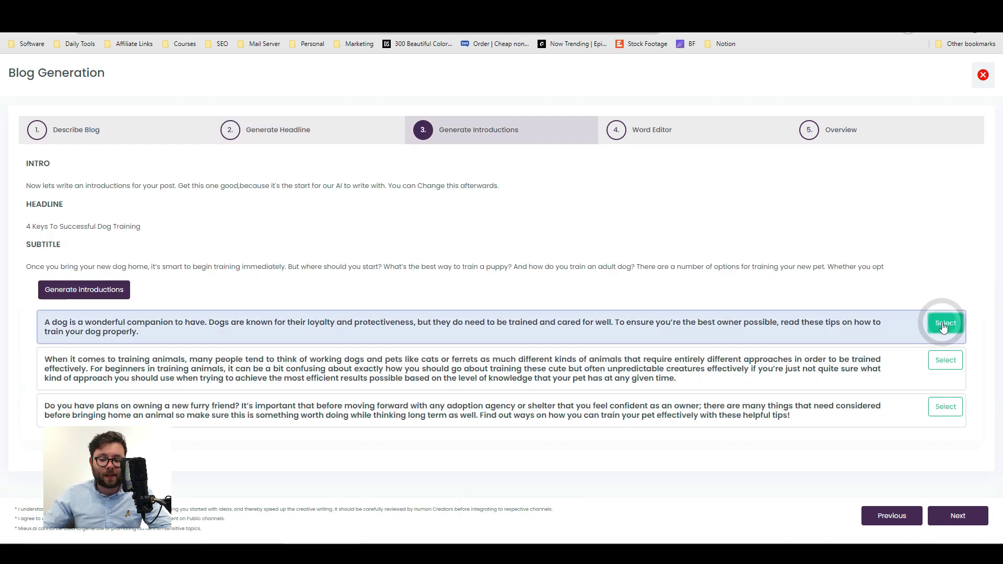
pyautogui.click(959, 515)
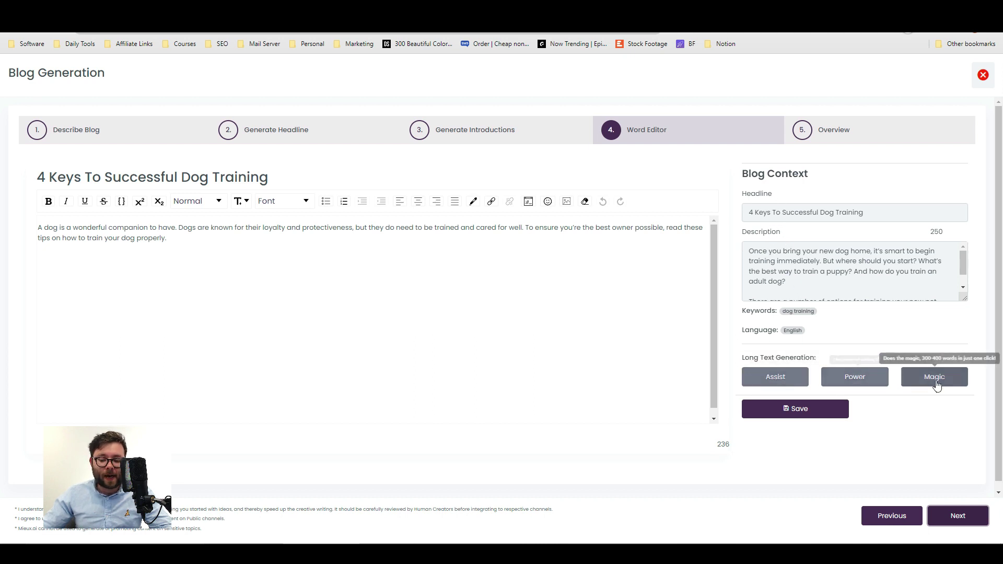
pyautogui.click(286, 306)
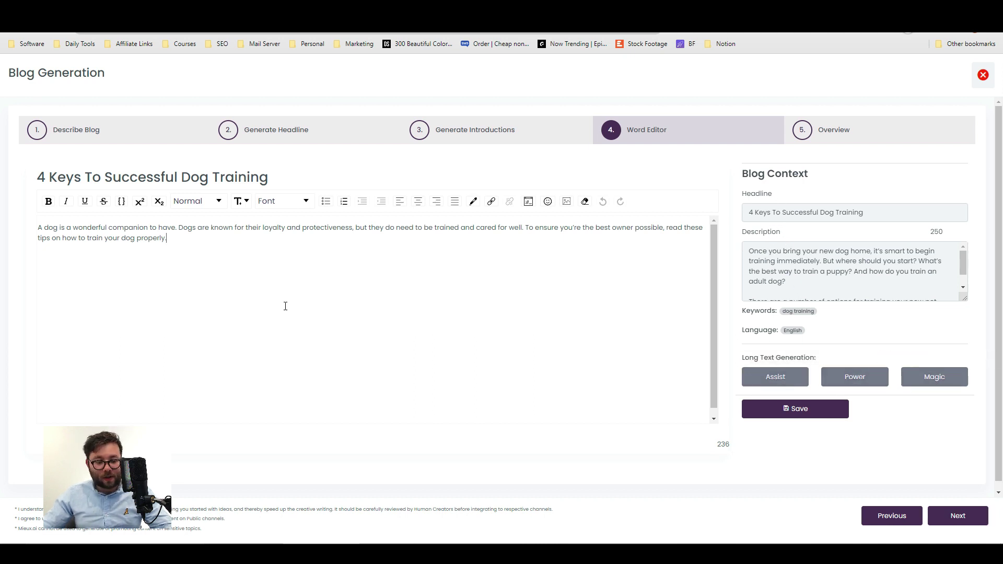
# Generate a continuation of the dog training blog and put '1. Consistency' on its own line.
pyautogui.click(777, 374)
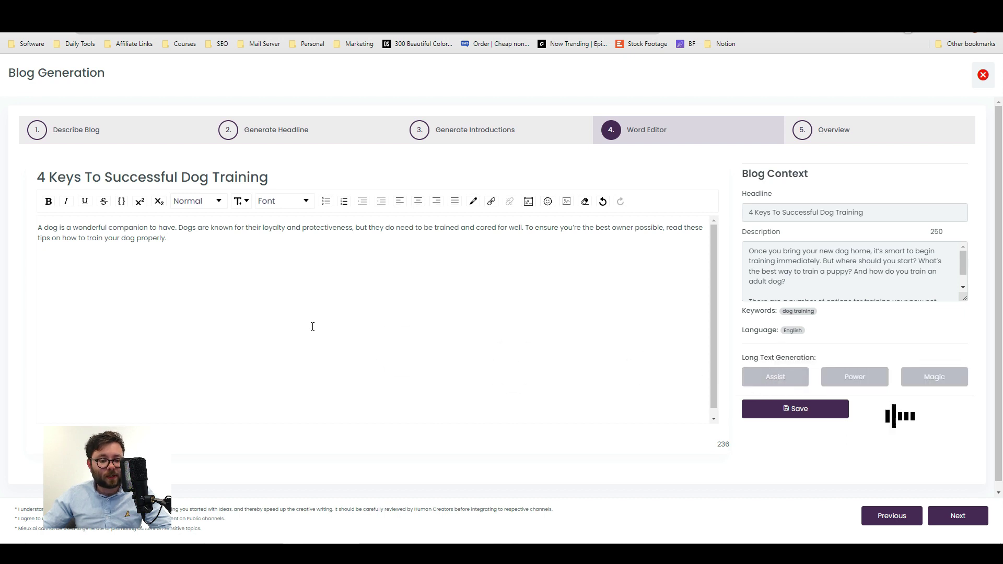
pyautogui.click(183, 259)
pyautogui.moveTo(183, 260); pyautogui.dragTo(417, 260)
pyautogui.click(433, 299)
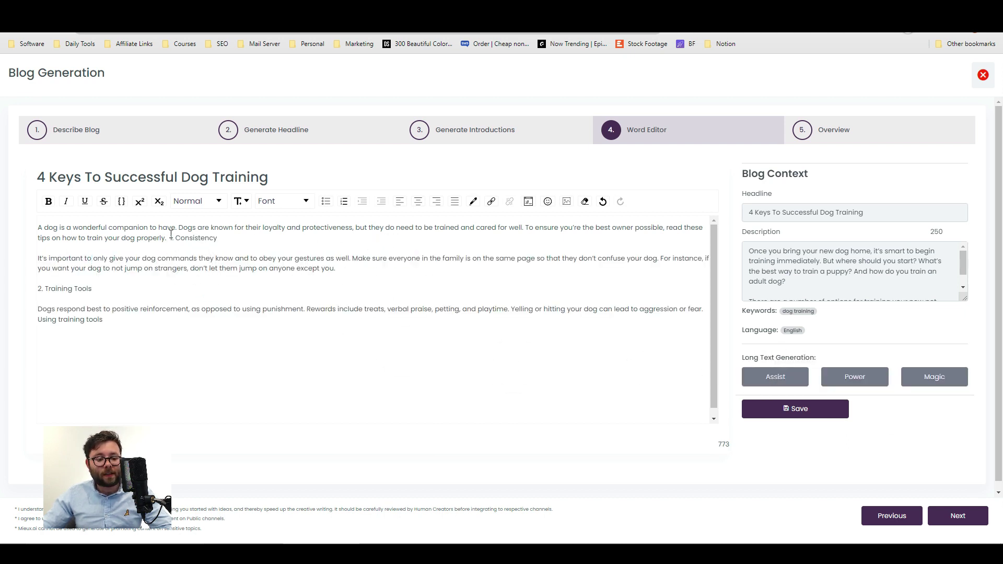
pyautogui.click(171, 236)
pyautogui.press('Return')
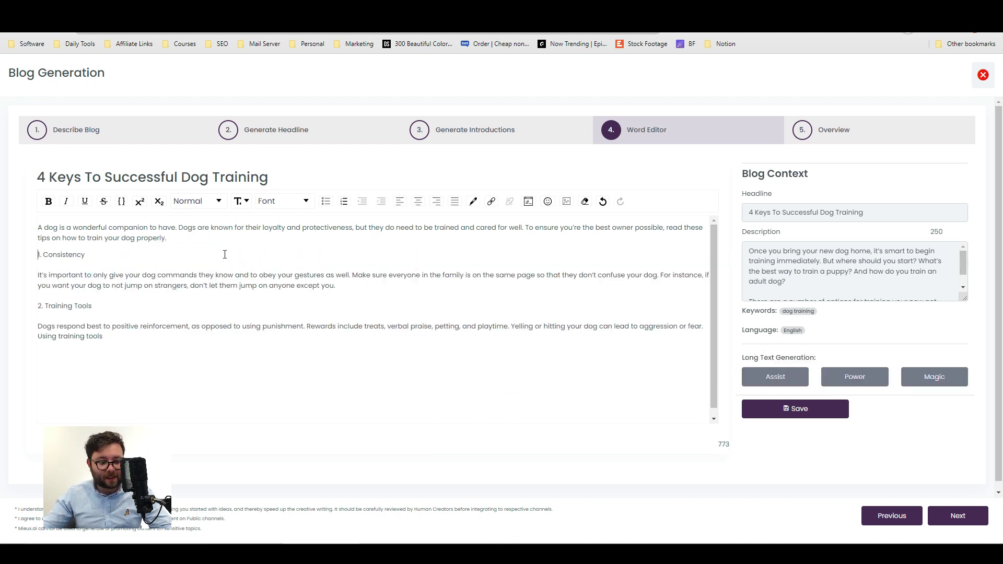
pyautogui.moveTo(79, 317); pyautogui.dragTo(78, 304)
pyautogui.click(129, 340)
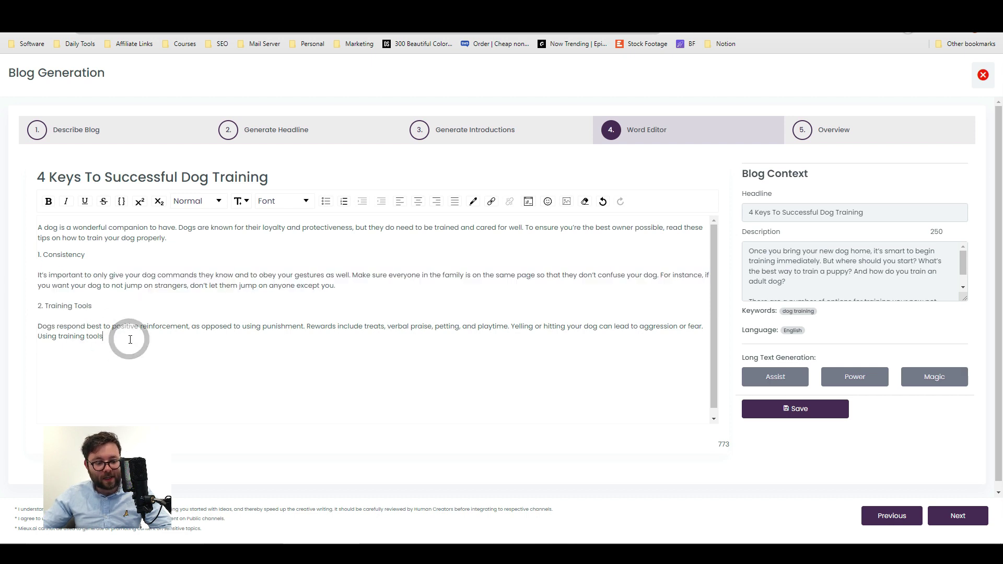
pyautogui.moveTo(126, 342); pyautogui.dragTo(21, 220)
# Generate more text after 'Using training tools', splitting paragraphs at 'Rewards' and after 'fear.'.
pyautogui.click(168, 354)
pyautogui.click(854, 386)
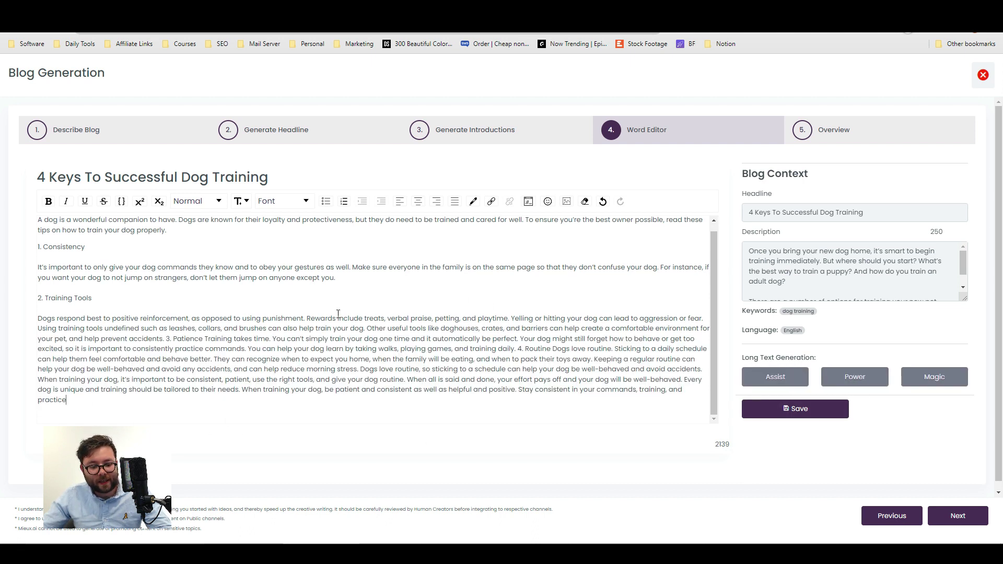
pyautogui.click(345, 340)
pyautogui.click(307, 318)
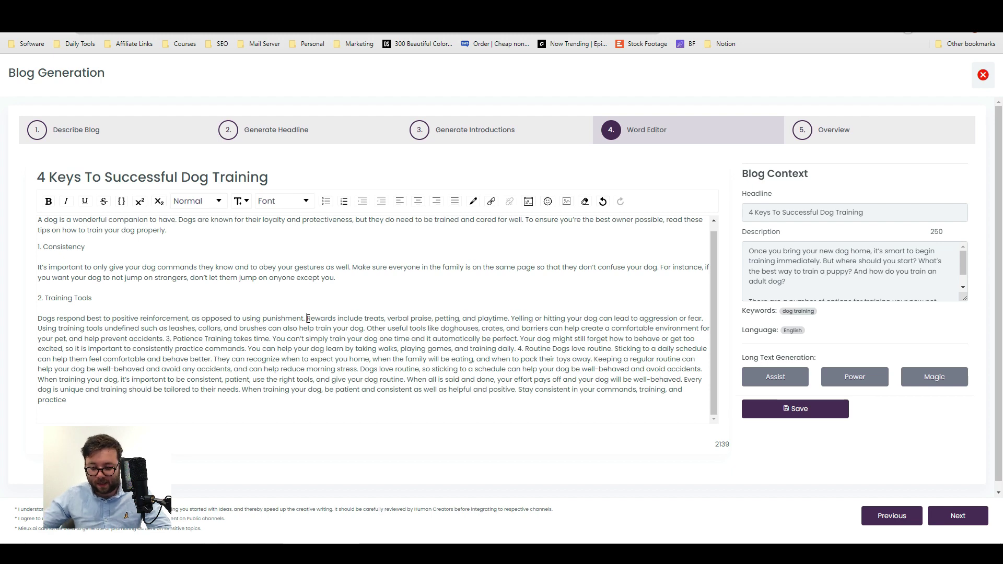
pyautogui.press('Return')
pyautogui.click(435, 335)
pyautogui.press('Return')
pyautogui.click(956, 377)
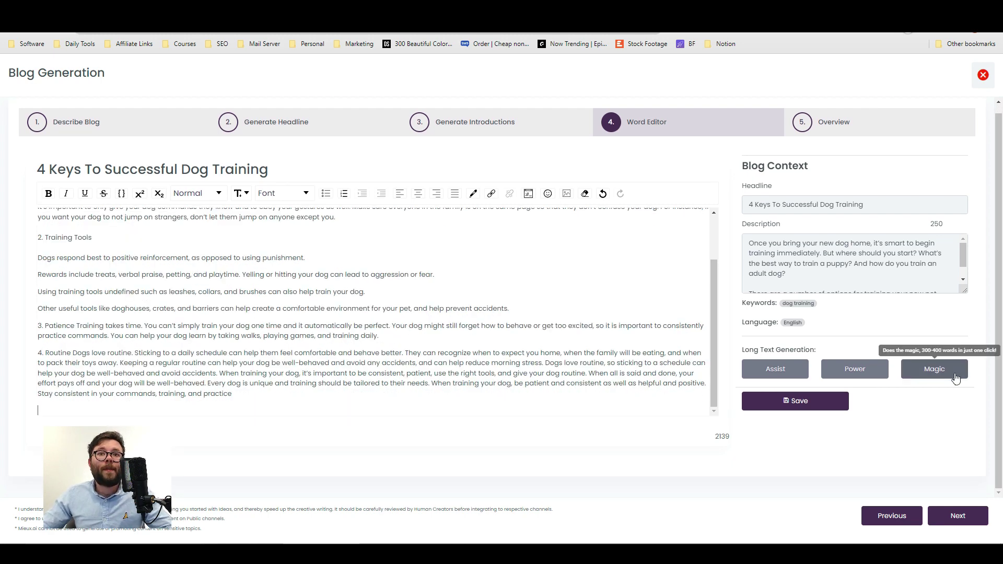
# Make the '1. Consistency' section title an H2 heading.
pyautogui.tripleClick(67, 247)
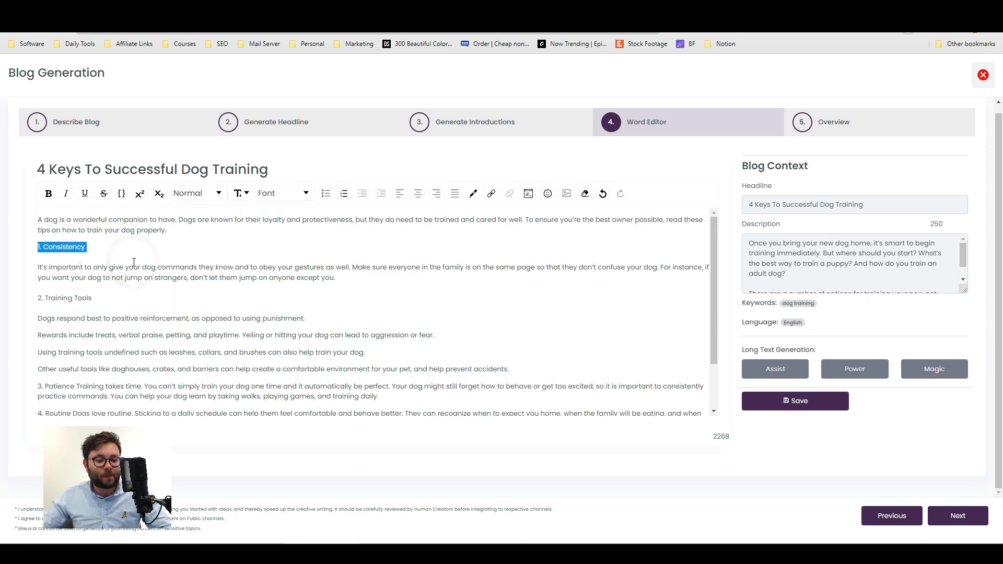
pyautogui.click(199, 196)
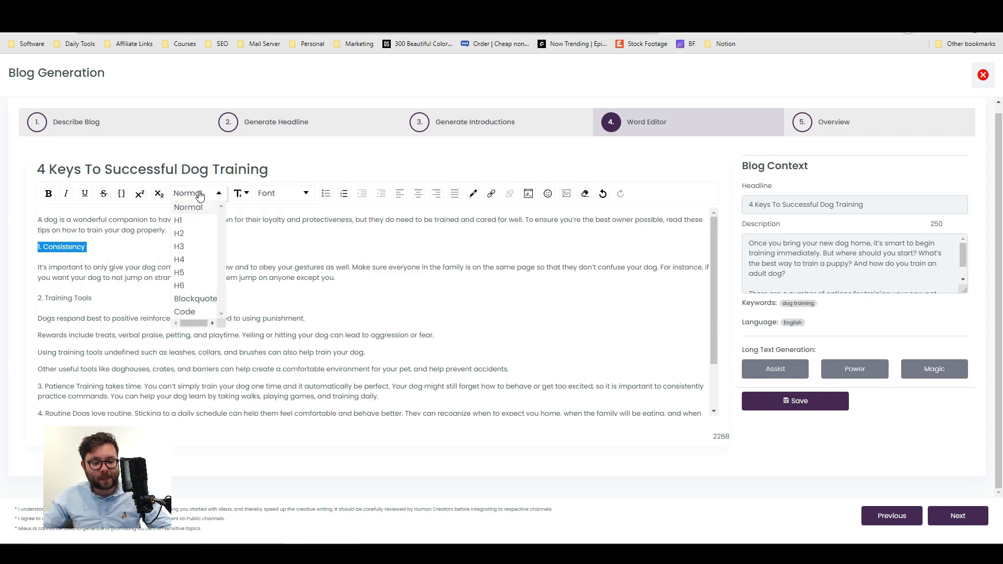
pyautogui.click(190, 239)
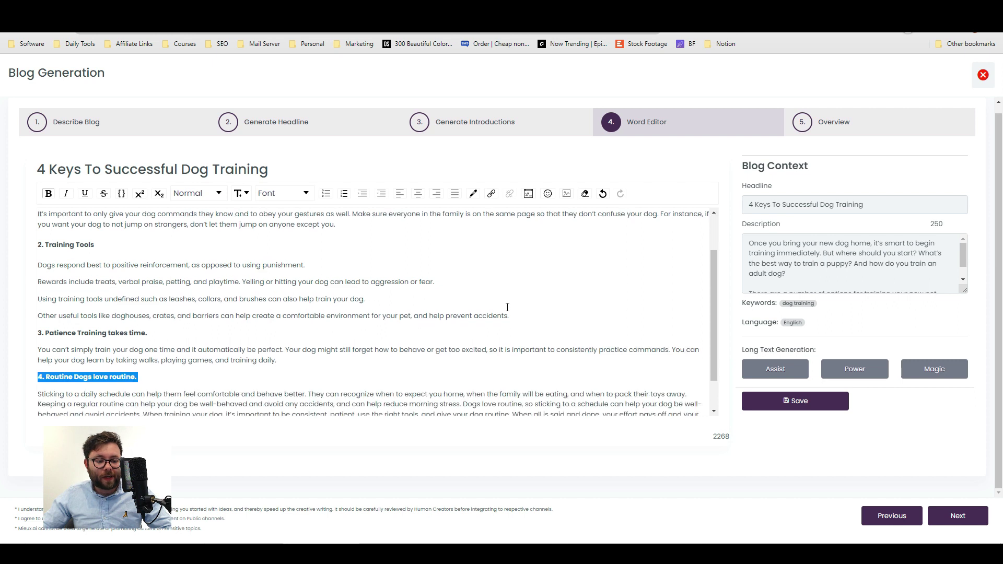
pyautogui.click(646, 420)
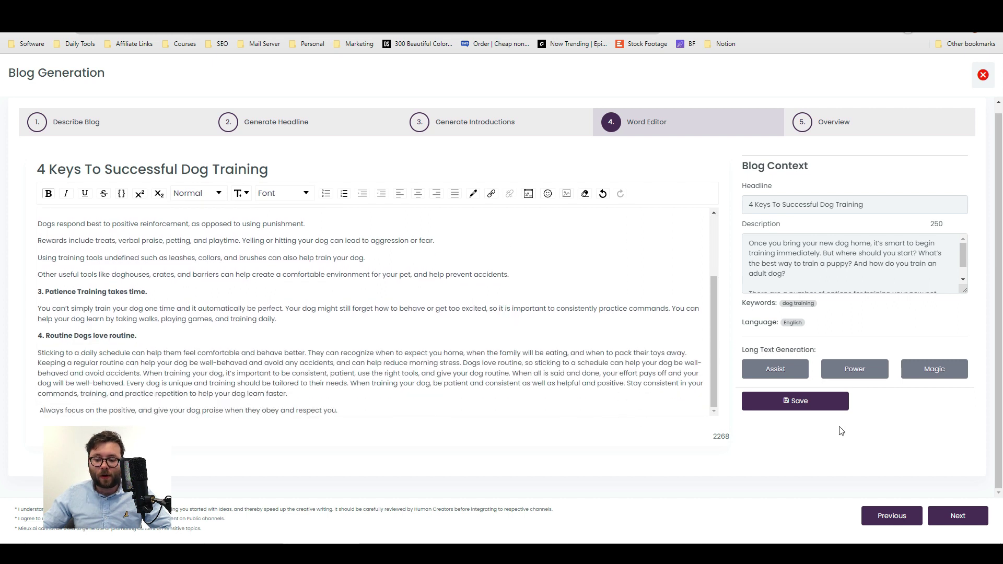
# Save the '4 Keys To Successful Dog Training' blog, reaching the Overview step.
pyautogui.click(810, 405)
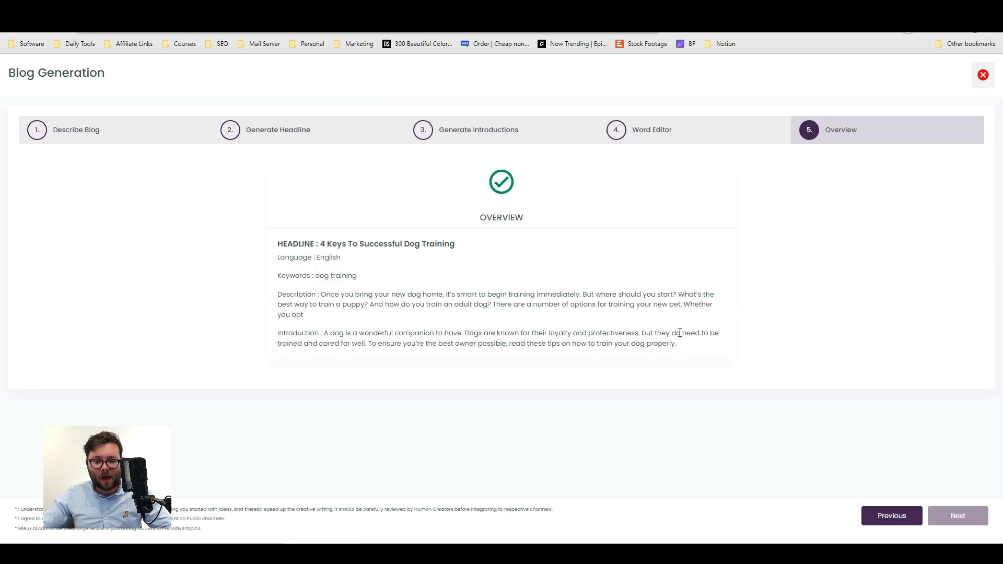
pyautogui.click(403, 318)
pyautogui.click(326, 288)
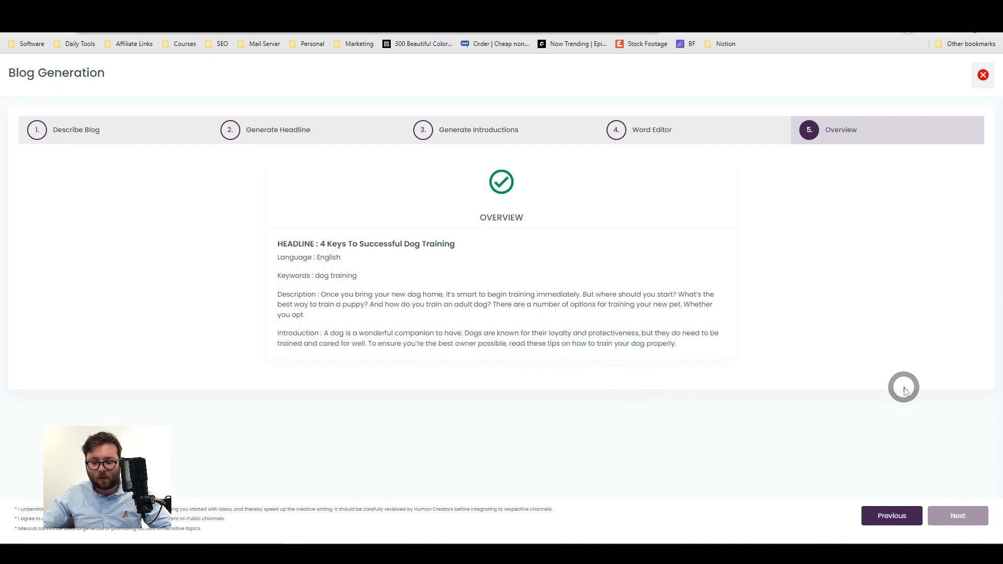
pyautogui.tripleClick(974, 519)
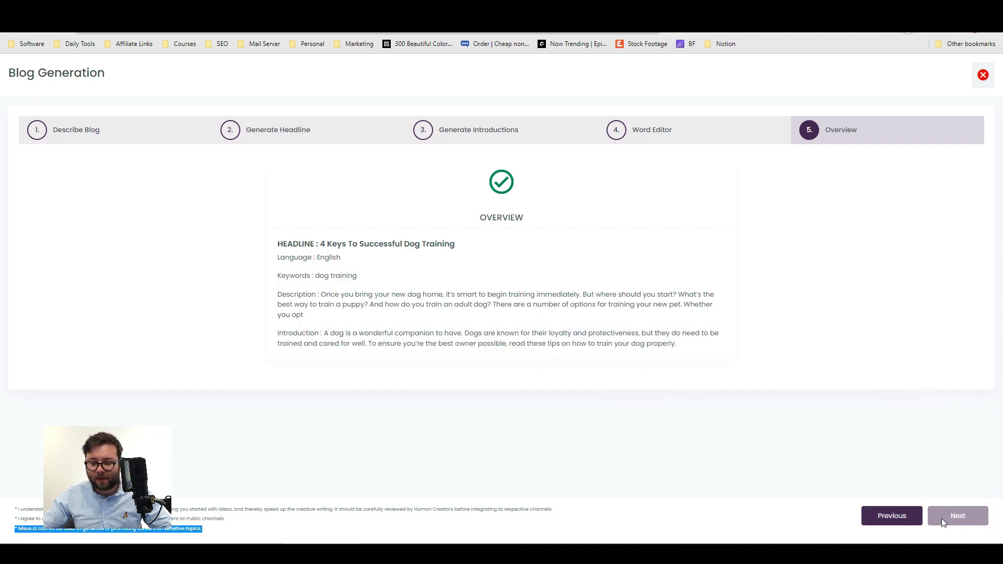
pyautogui.tripleClick(950, 521)
pyautogui.click(965, 521)
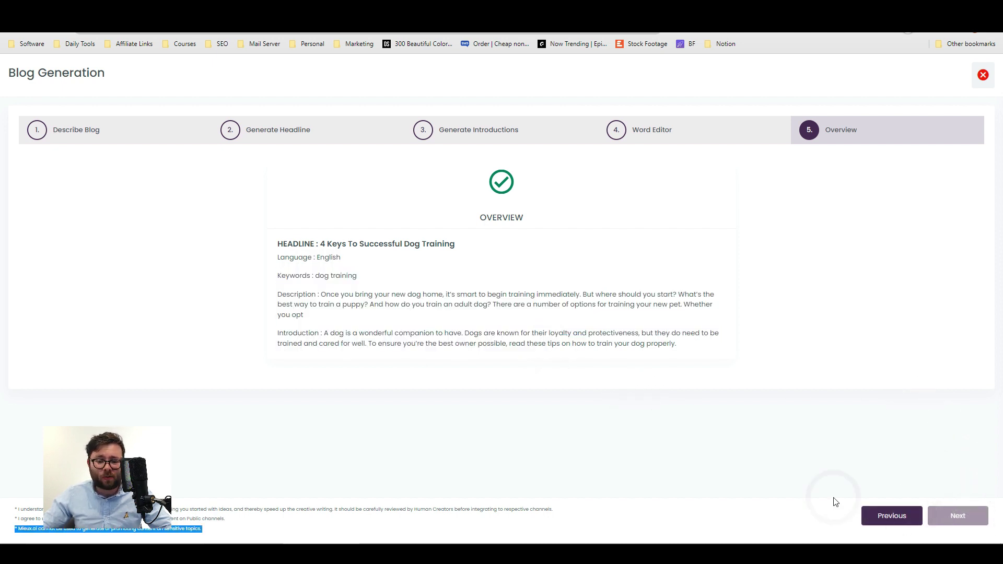
# Close the blog generation wizard and confirm the save-your-data warning.
pyautogui.click(983, 75)
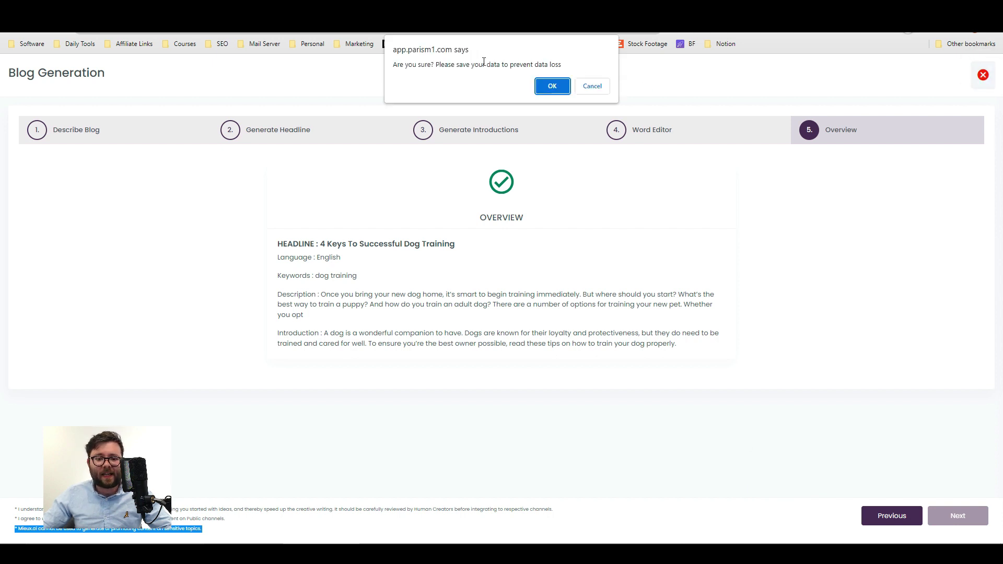
pyautogui.moveTo(473, 65); pyautogui.dragTo(556, 68)
pyautogui.click(477, 74)
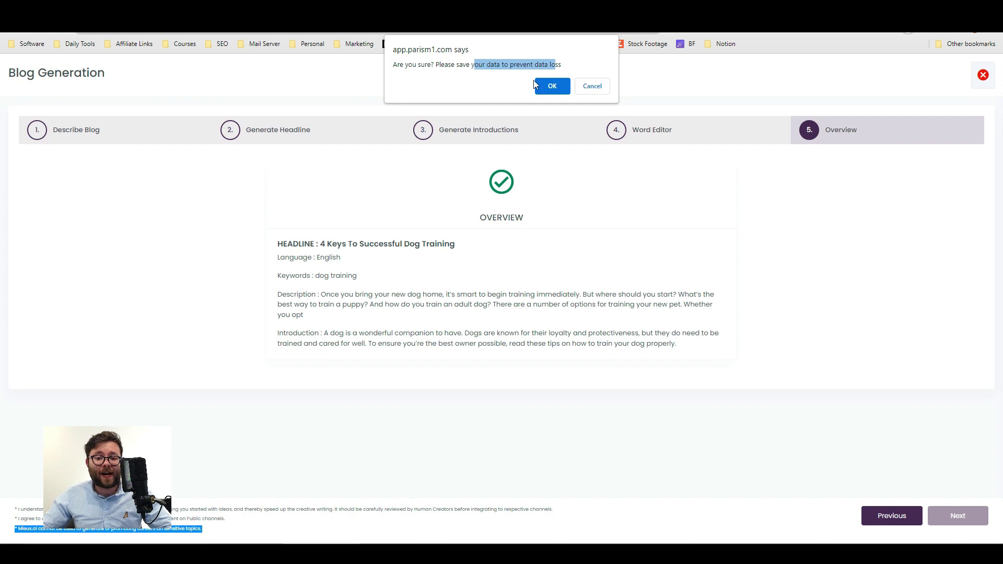
pyautogui.click(546, 84)
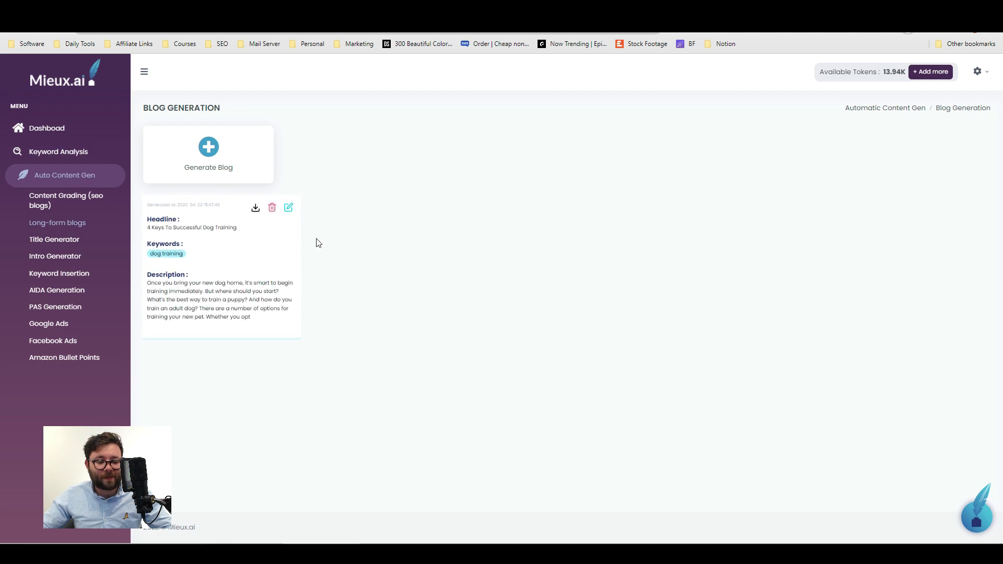
# Start a new content generation process that optimises an existing blog.
pyautogui.click(256, 252)
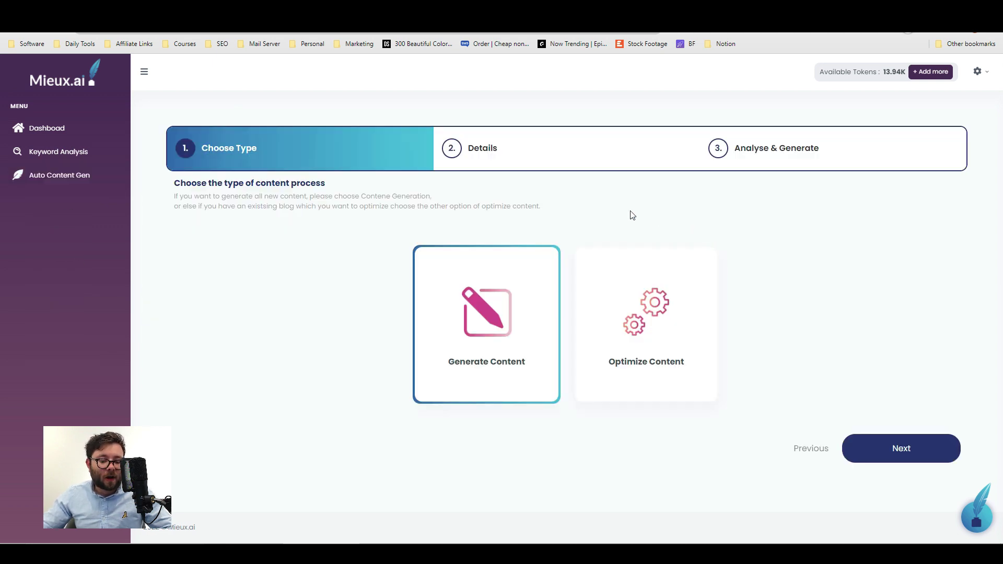
pyautogui.click(650, 360)
pyautogui.click(904, 453)
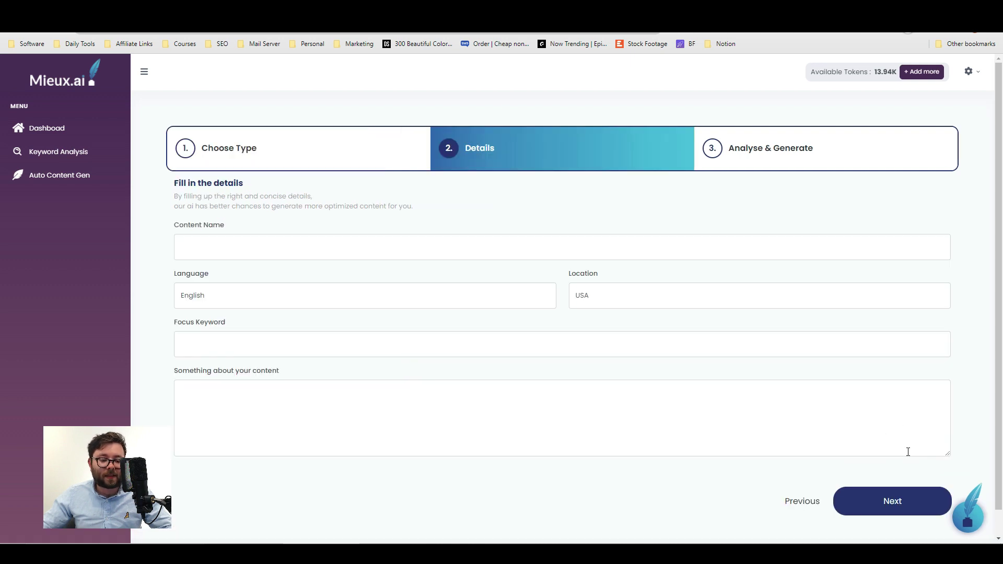
# Enter content name 'Dog trai', location United Kingdom, keyword 'dog trai' and pasted description, then proceed.
pyautogui.click(345, 252)
pyautogui.write('Dog training')
pyautogui.click(674, 295)
pyautogui.click(610, 346)
pyautogui.click(253, 346)
pyautogui.write('dog trai')
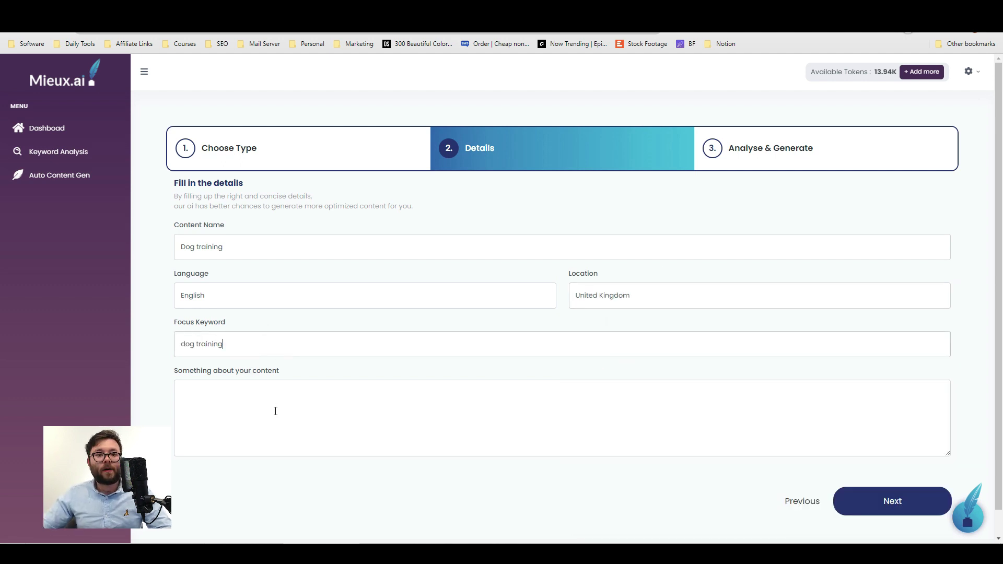
pyautogui.click(276, 411)
pyautogui.hotkey('ctrl', 'v')
pyautogui.scroll(6, 308, 412)
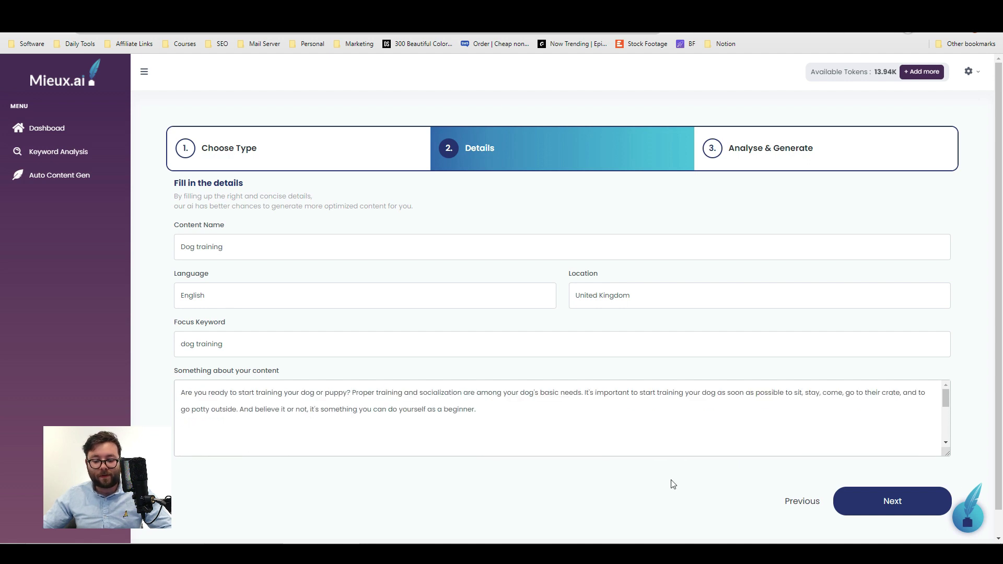
pyautogui.click(895, 501)
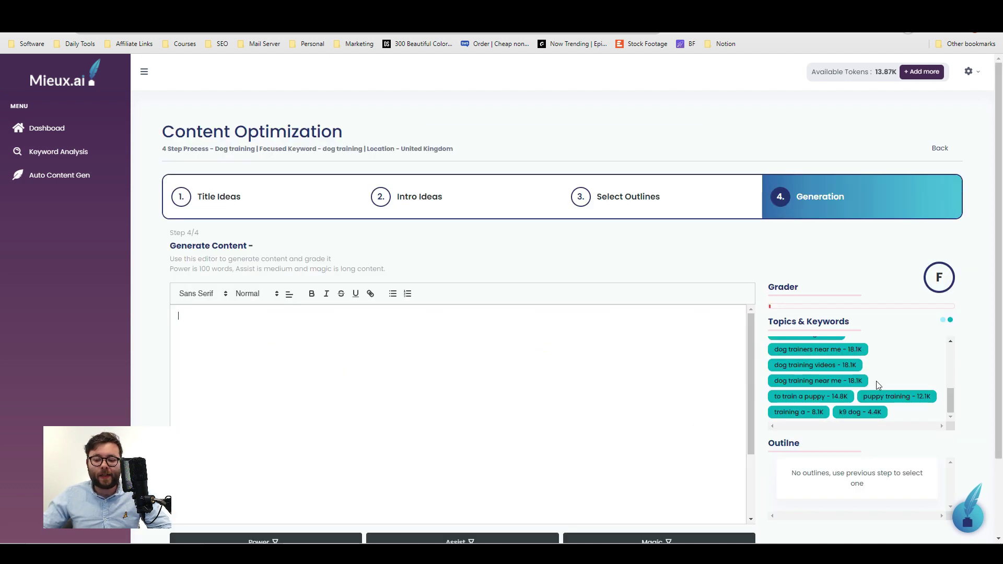
# Scroll through the generated Dog training blog text in the editor to review it.
pyautogui.scroll(2, 878, 385)
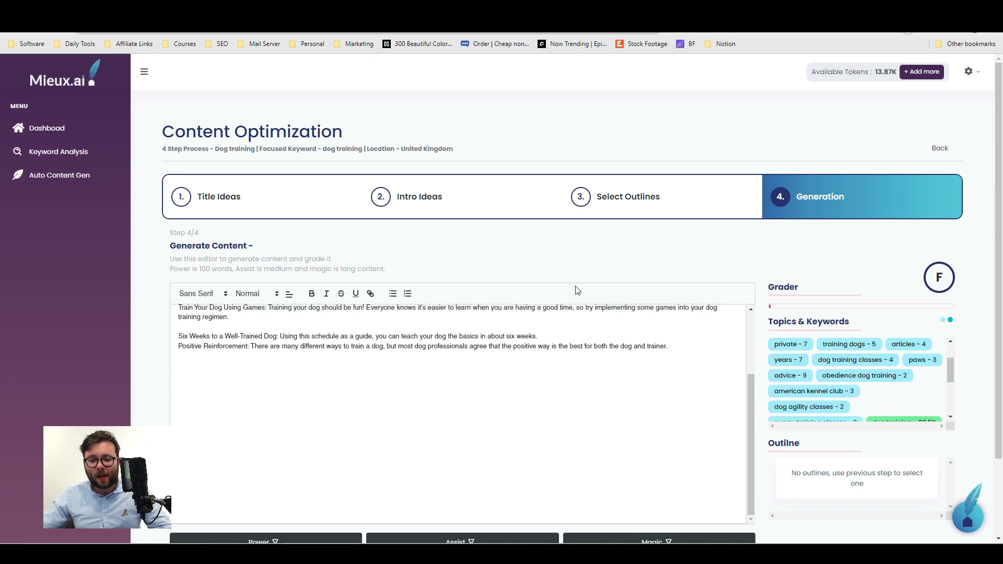
pyautogui.scroll(-2, 874, 330)
pyautogui.scroll(-1, 879, 457)
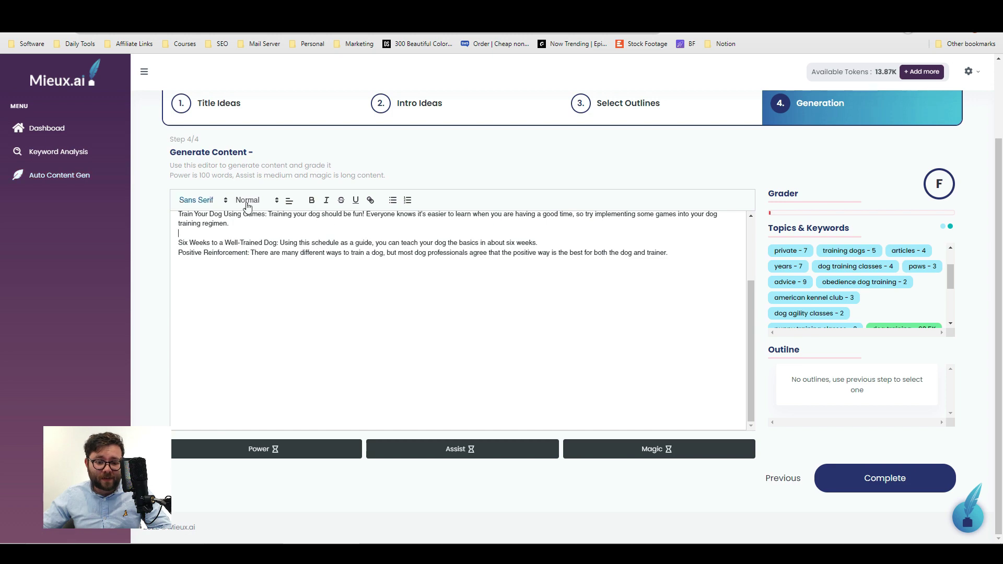
pyautogui.scroll(5, 580, 302)
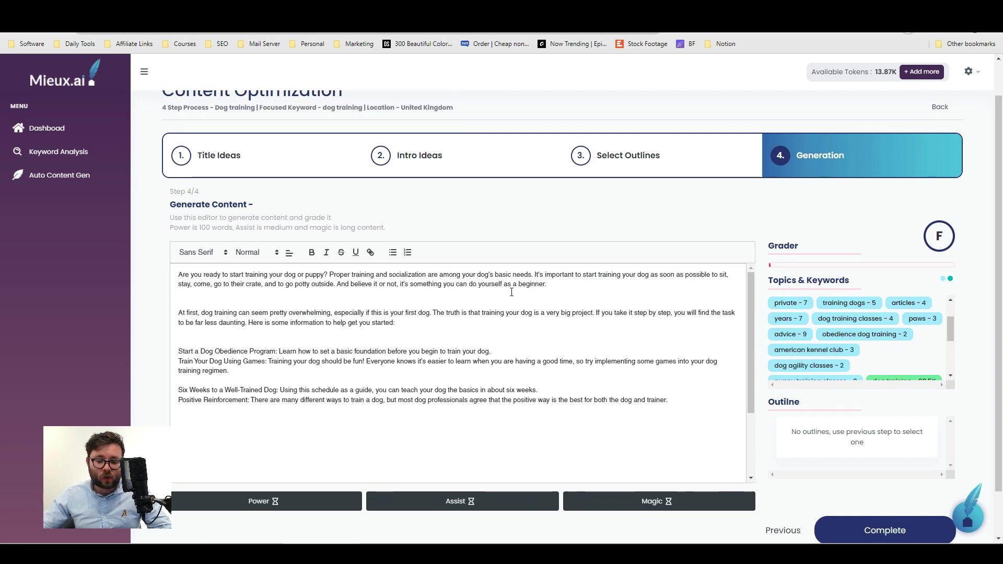
pyautogui.scroll(-5, 555, 354)
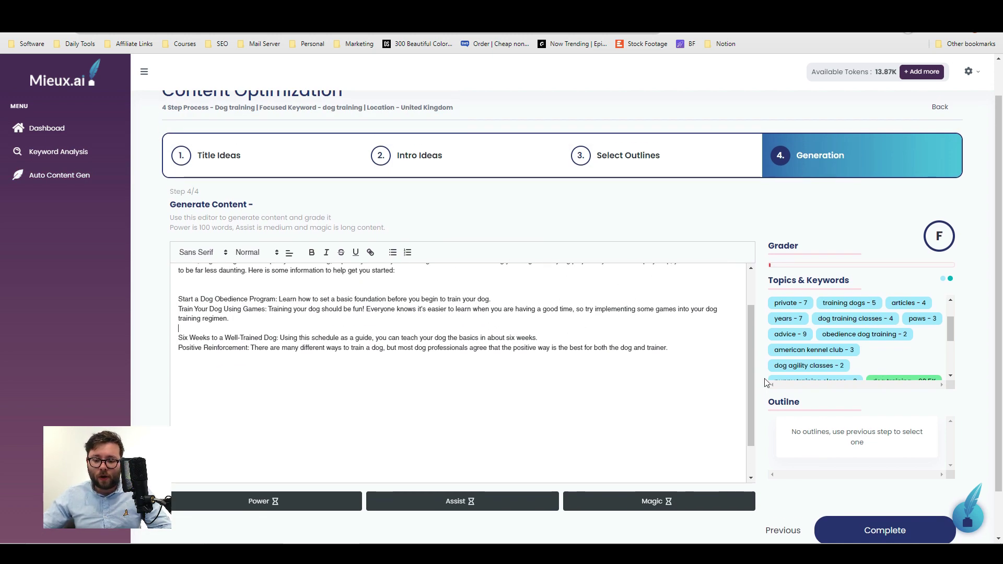
pyautogui.scroll(2, 766, 383)
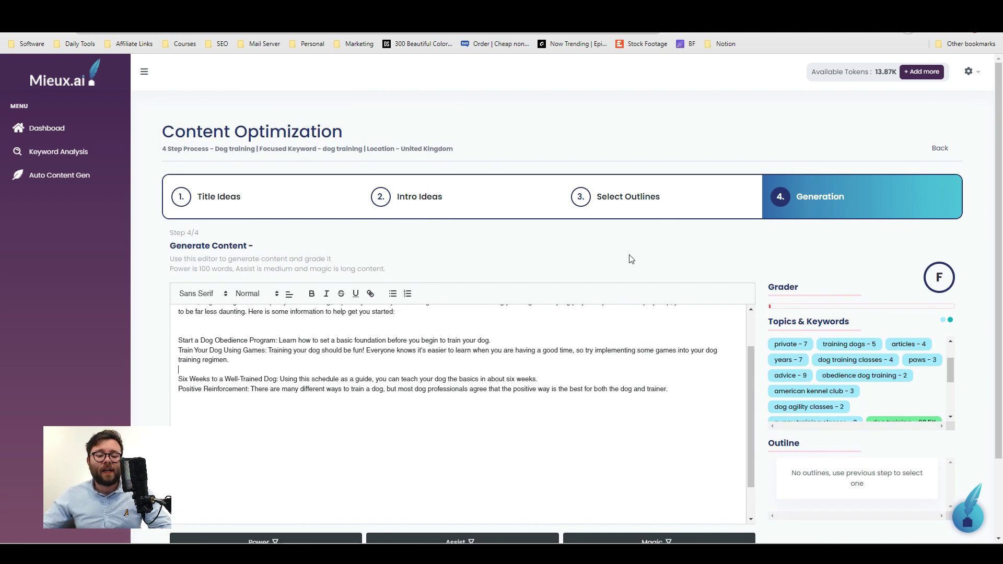
pyautogui.scroll(1, 606, 339)
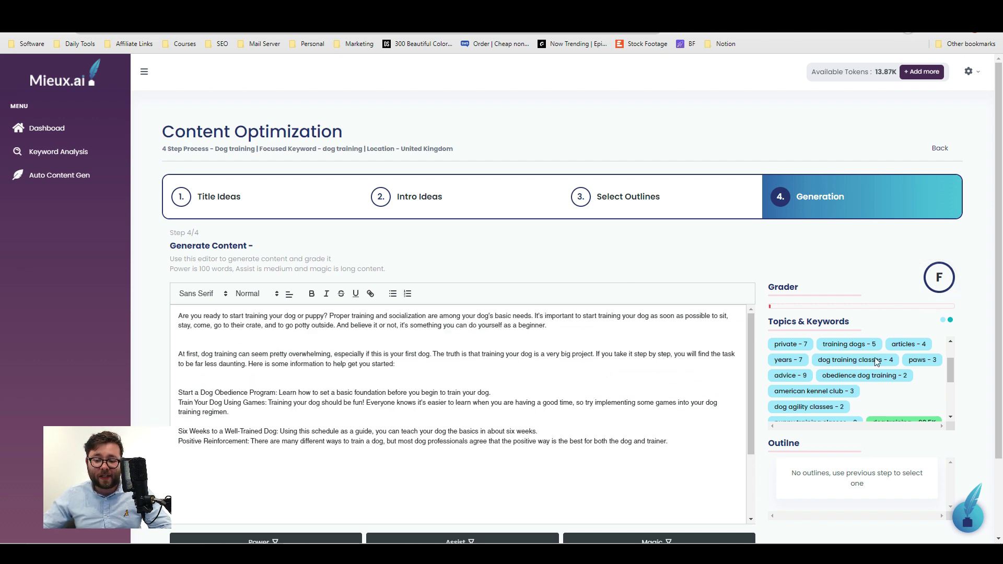
pyautogui.scroll(-2, 862, 388)
pyautogui.scroll(2, 860, 480)
pyautogui.scroll(-3, 857, 376)
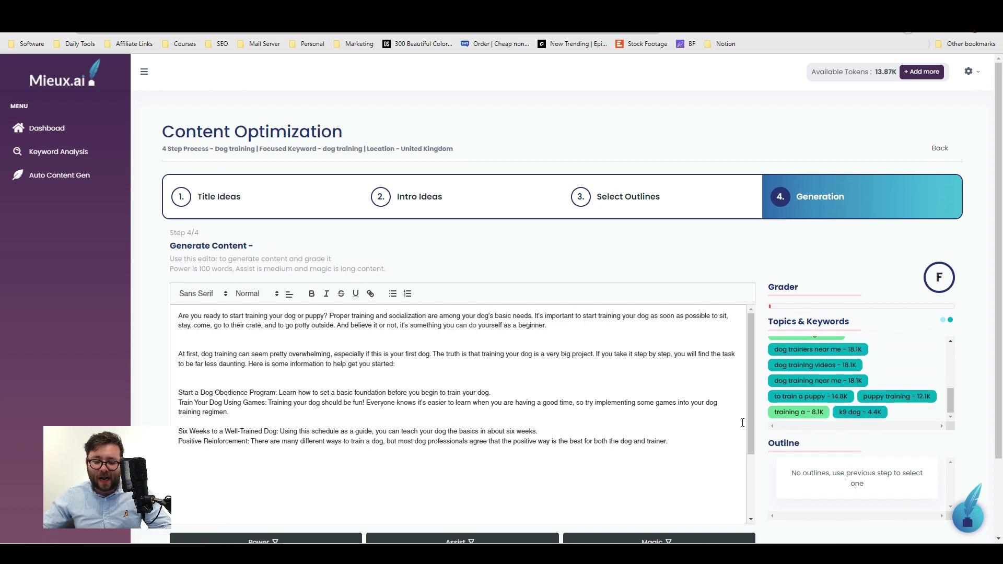
pyautogui.scroll(-3, 731, 418)
pyautogui.scroll(-1, 759, 428)
pyautogui.scroll(-1, 759, 429)
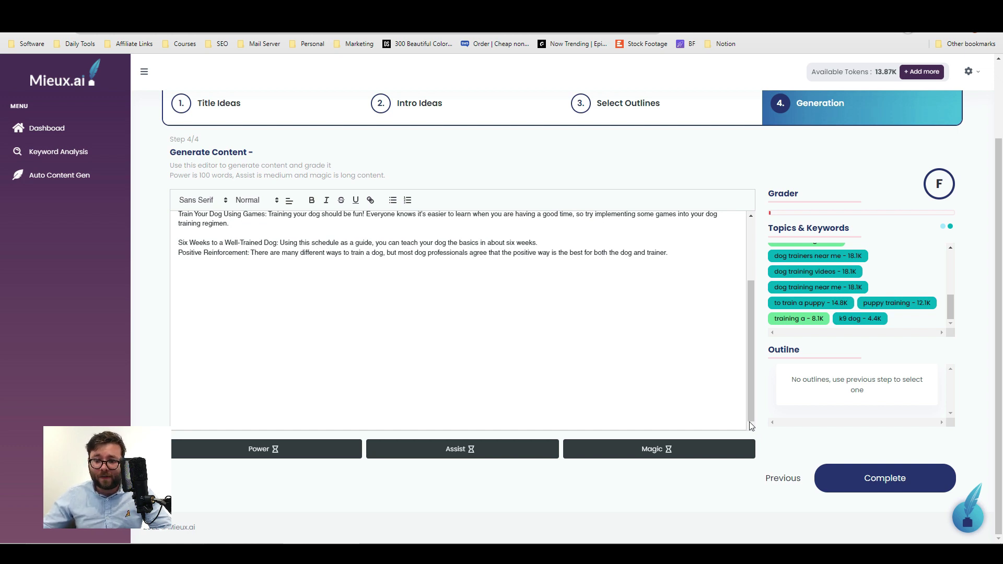
pyautogui.scroll(2, 748, 413)
pyautogui.scroll(2, 748, 412)
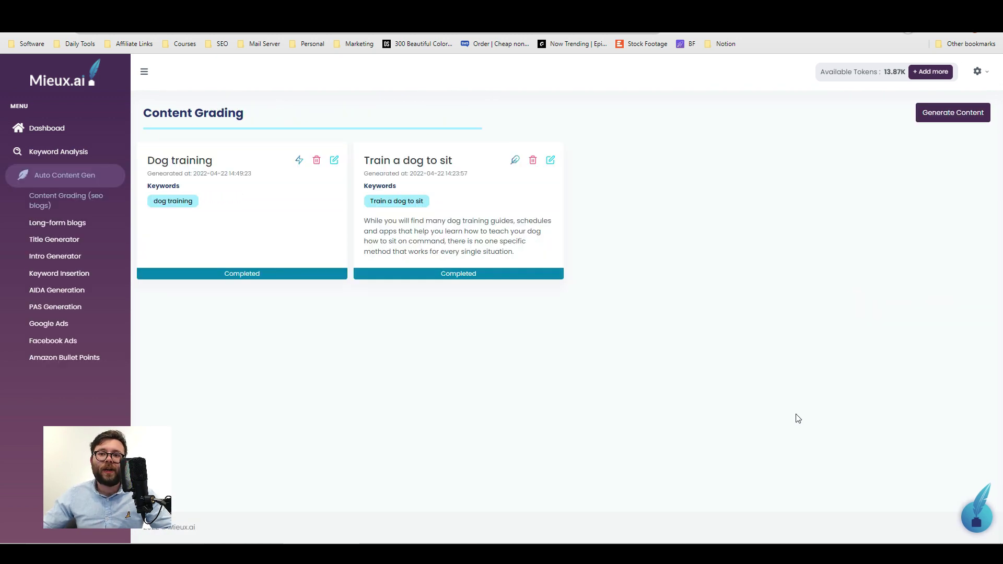
# In the quick Keyword Insertion tool, add the keyword 'dog training' and paste the paragraph.
pyautogui.click(977, 523)
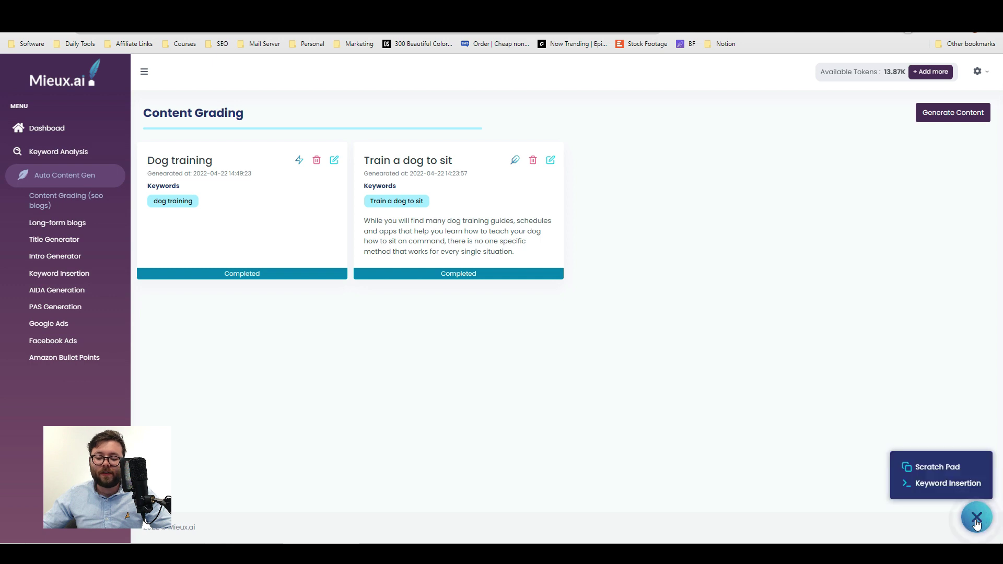
pyautogui.click(936, 485)
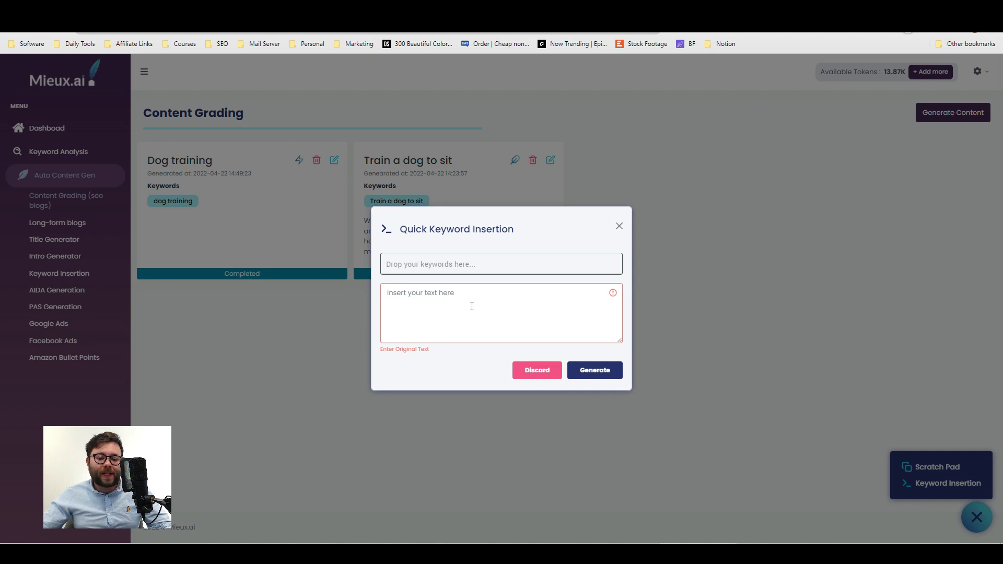
pyautogui.click(395, 299)
pyautogui.click(417, 267)
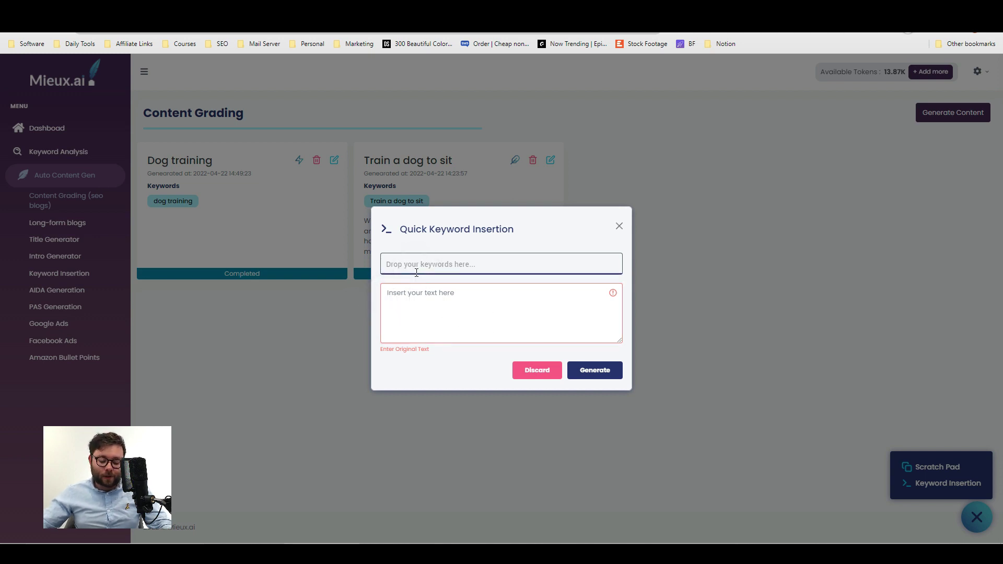
pyautogui.write('dog training')
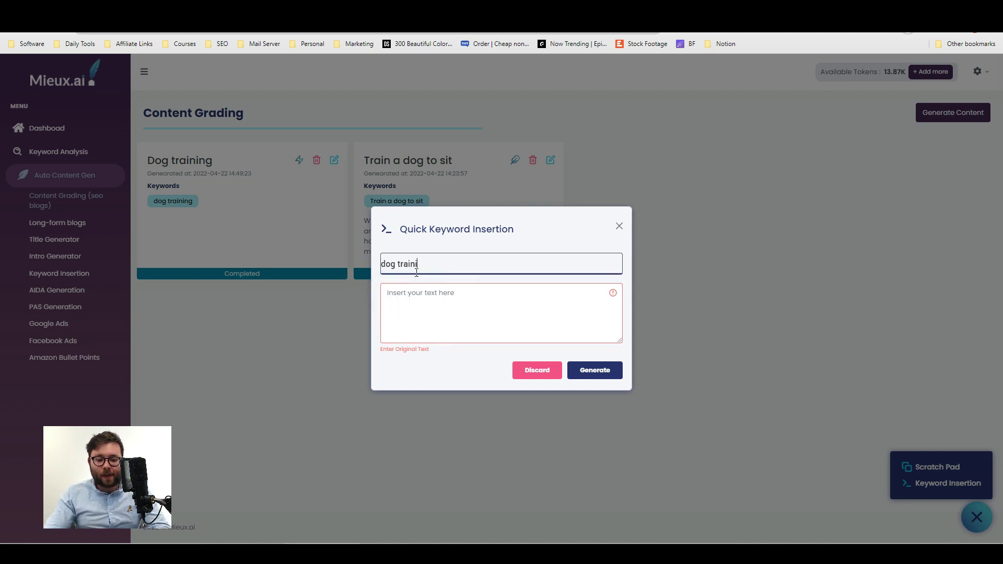
pyautogui.press('Return')
pyautogui.click(511, 319)
pyautogui.write('Once you bring your new dog home, it’s smart to begin training immediately. But where should you start? What’s the best way to train a puppy? And how do you train an adult dog?')
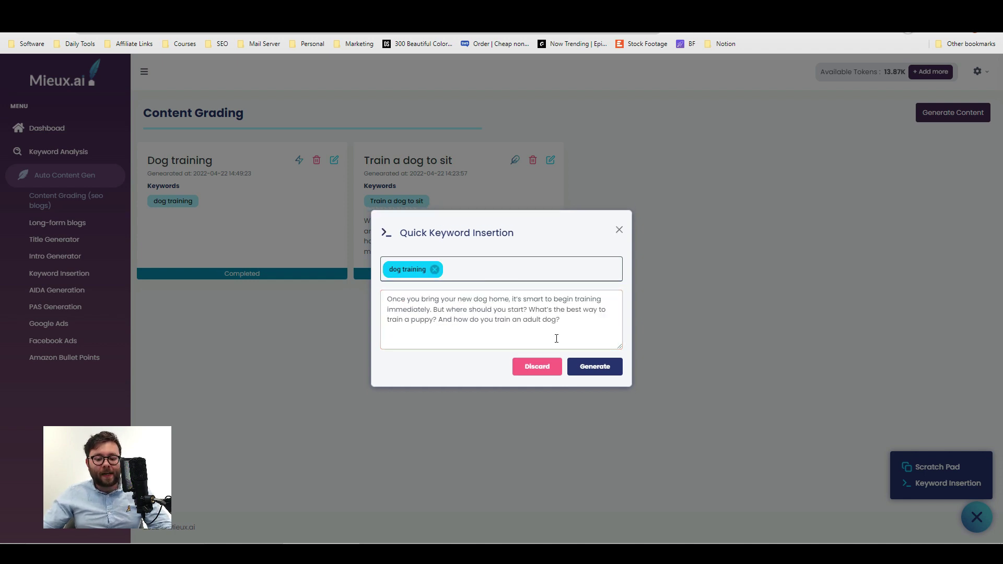
# Generate the keyword-inserted rewrite, then regenerate it for a new 'dog training' sentence.
pyautogui.click(591, 368)
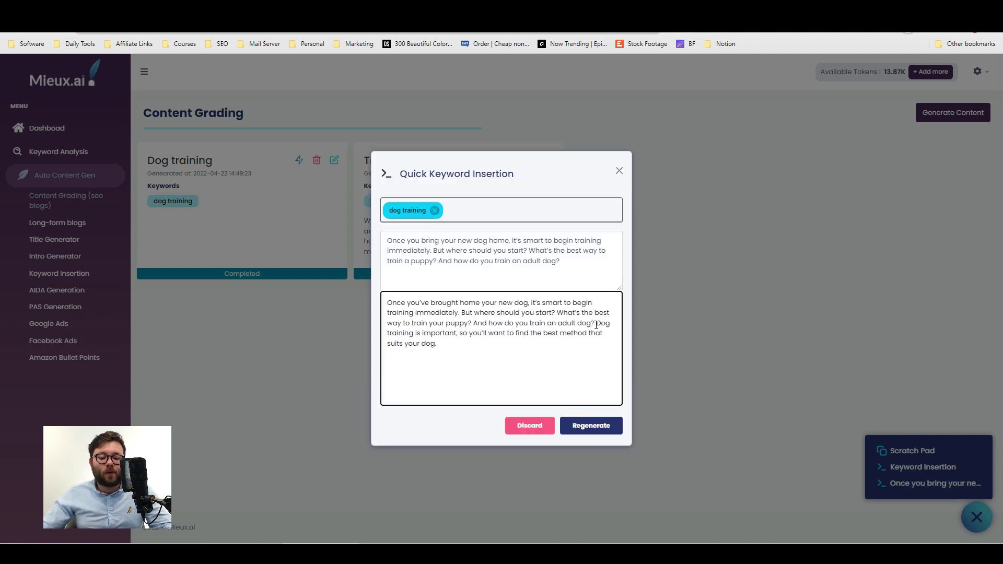
pyautogui.moveTo(596, 325); pyautogui.dragTo(600, 347)
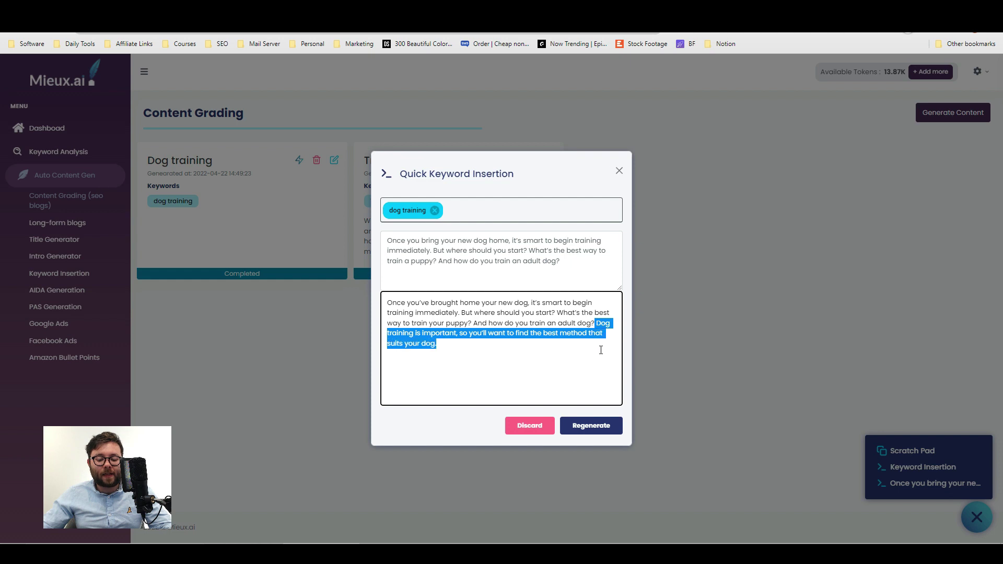
pyautogui.click(496, 340)
pyautogui.click(543, 363)
pyautogui.click(589, 426)
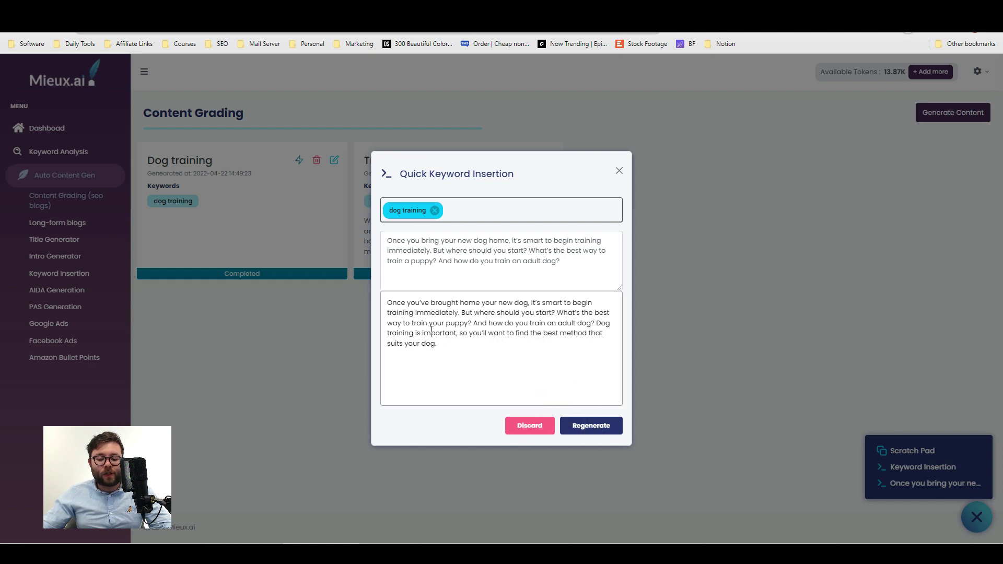
pyautogui.moveTo(562, 323); pyautogui.dragTo(495, 353)
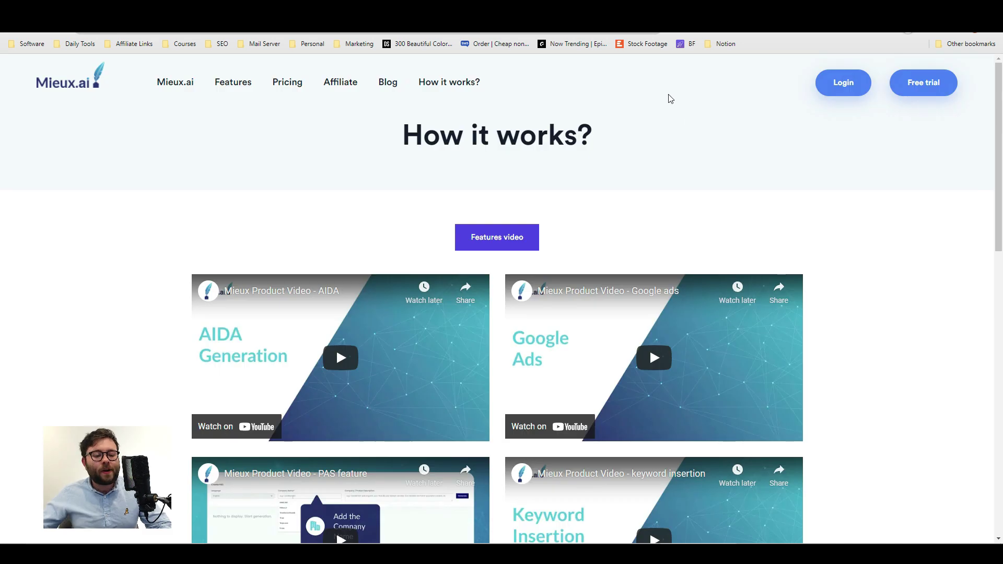
# Go to the 'How it works?' page and scroll through its product tutorial videos.
pyautogui.click(463, 88)
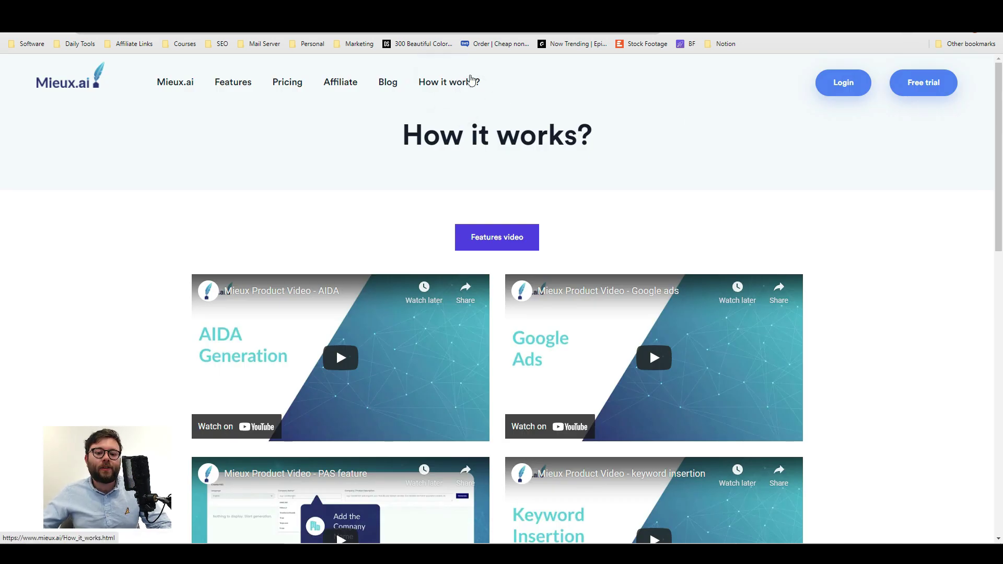
pyautogui.scroll(-2, 511, 197)
pyautogui.scroll(-2, 871, 282)
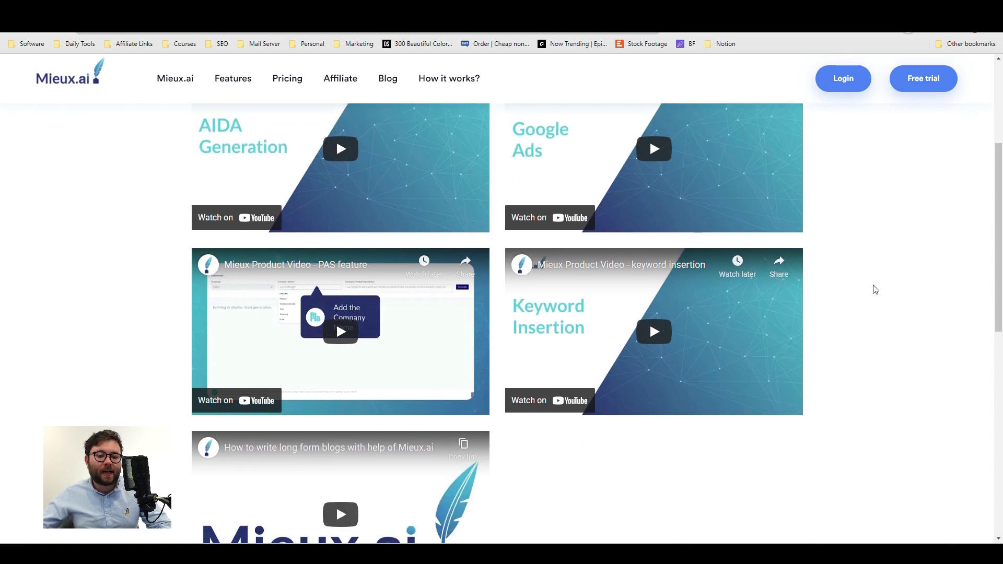
pyautogui.scroll(2, 875, 290)
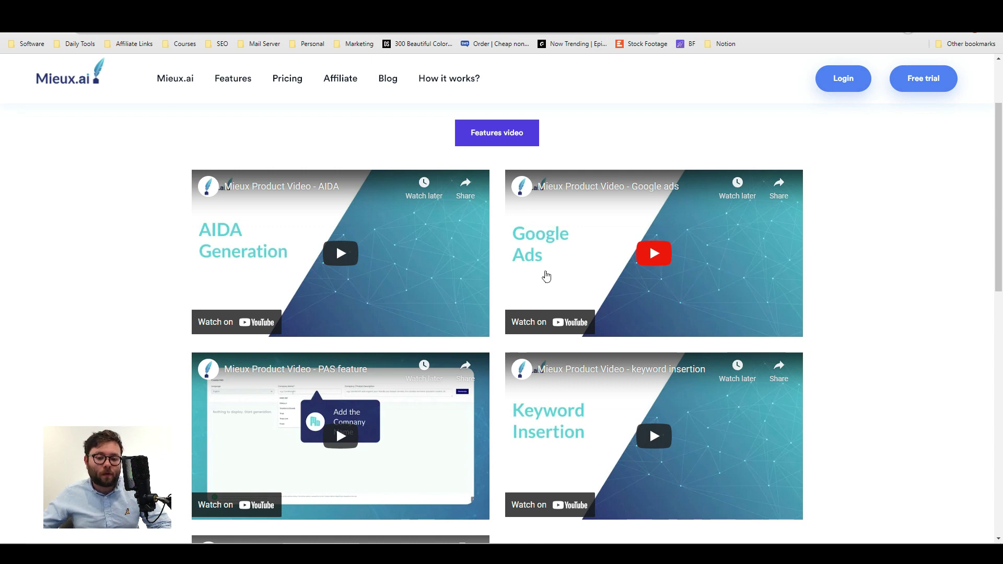
# Switch to the YouTube channel's Videos tab and scroll through the Mieux.ai uploads.
pyautogui.hotkey('ctrl', 'Tab')
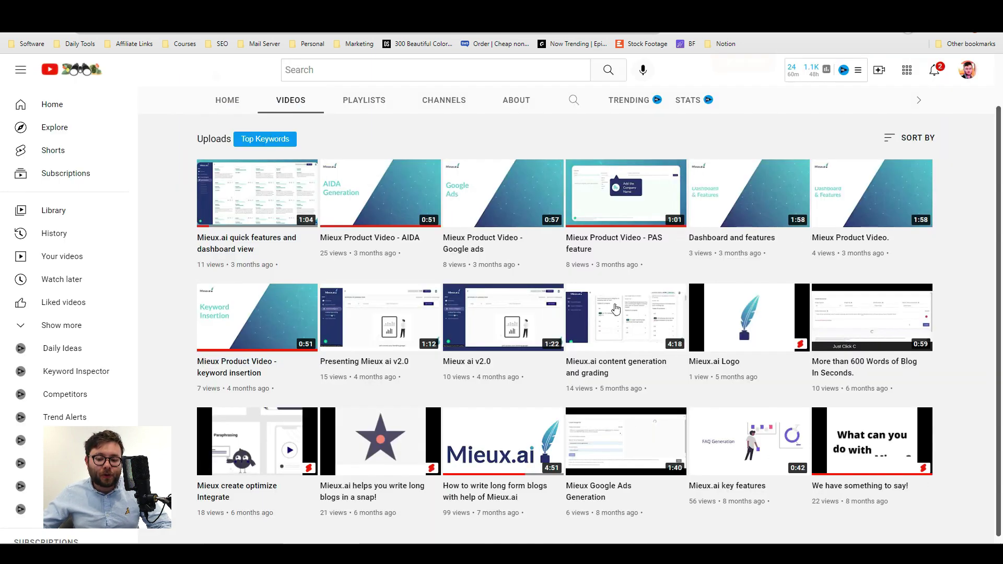
pyautogui.scroll(-1, 491, 356)
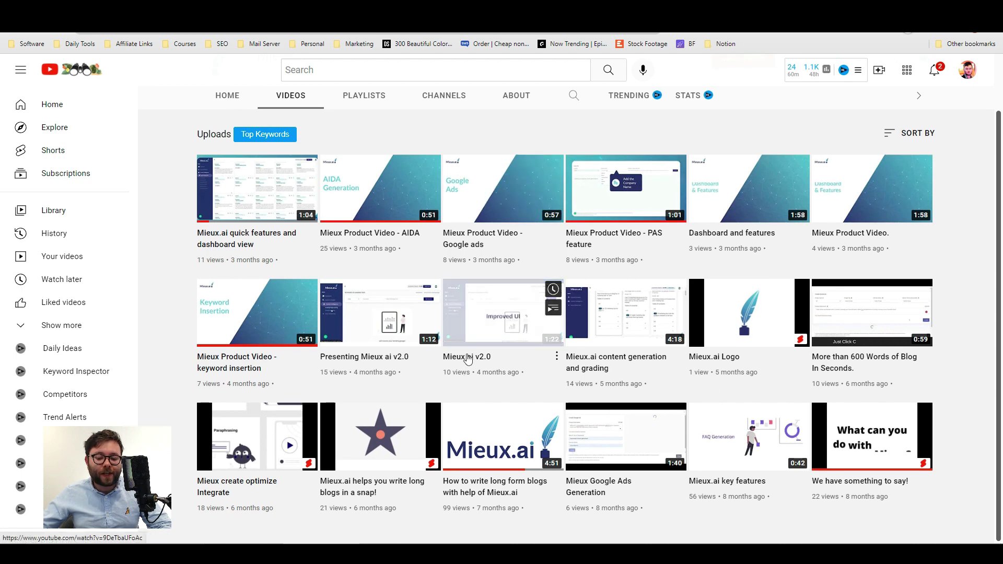